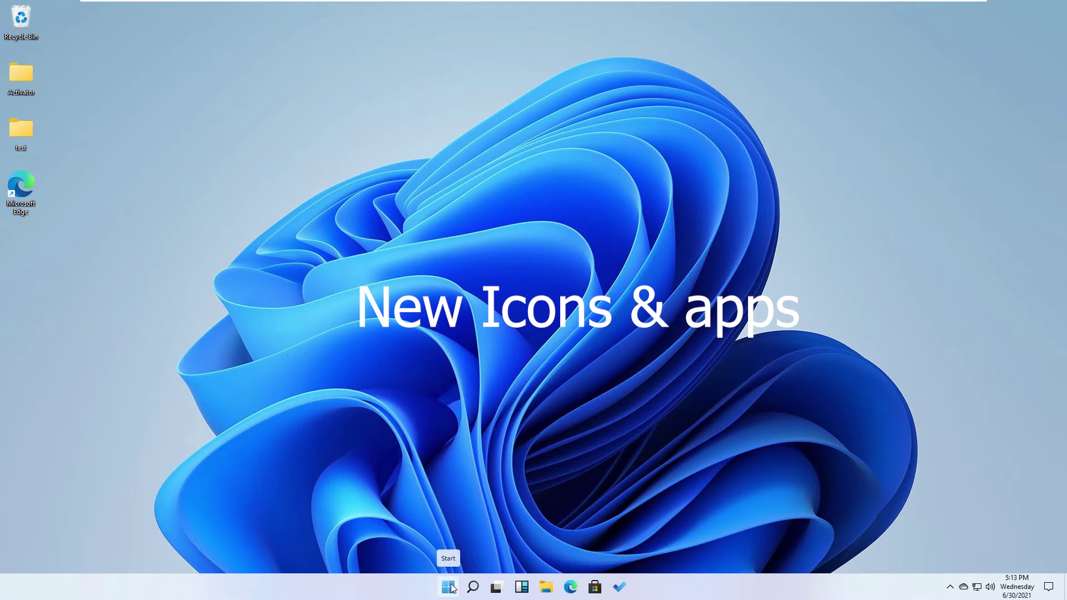
- Open and close the Start menu several times to examine its opening and closing animation
left_click(450, 587)
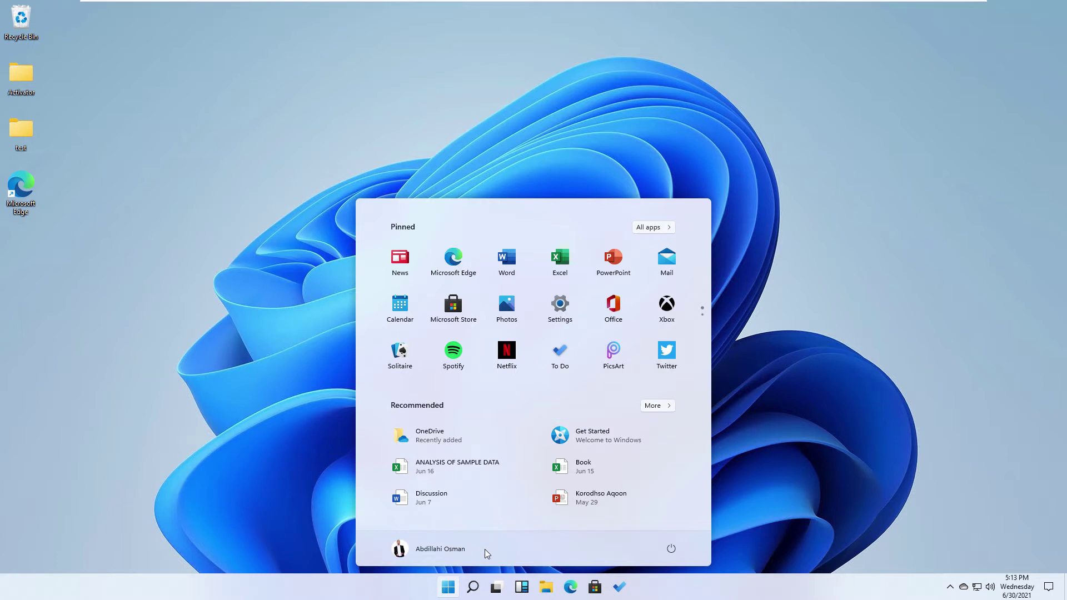
left_click(449, 587)
left_click(449, 587)
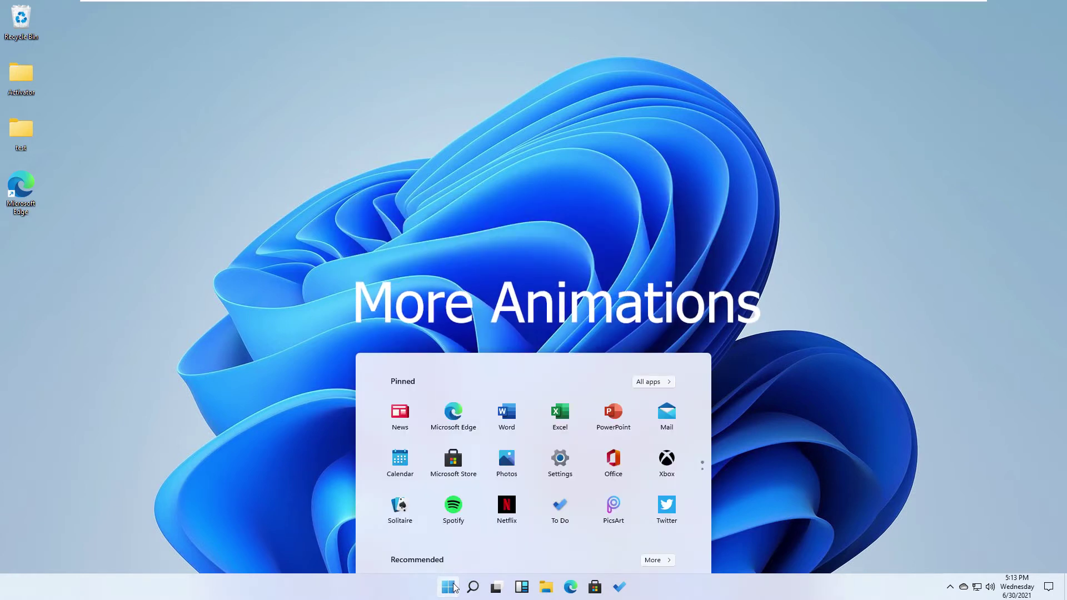
left_click(453, 584)
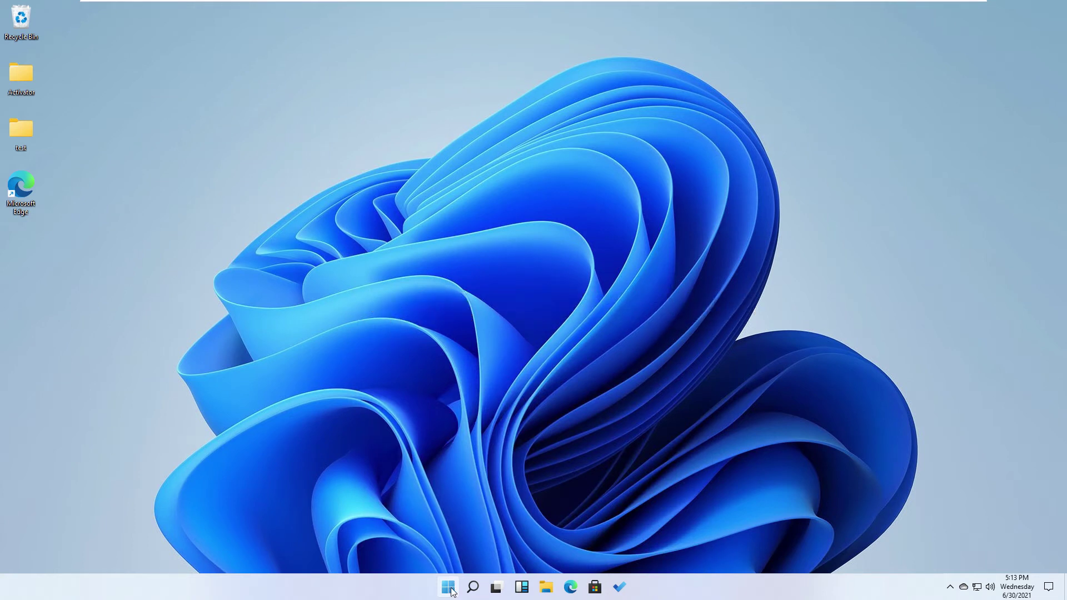
left_click(449, 586)
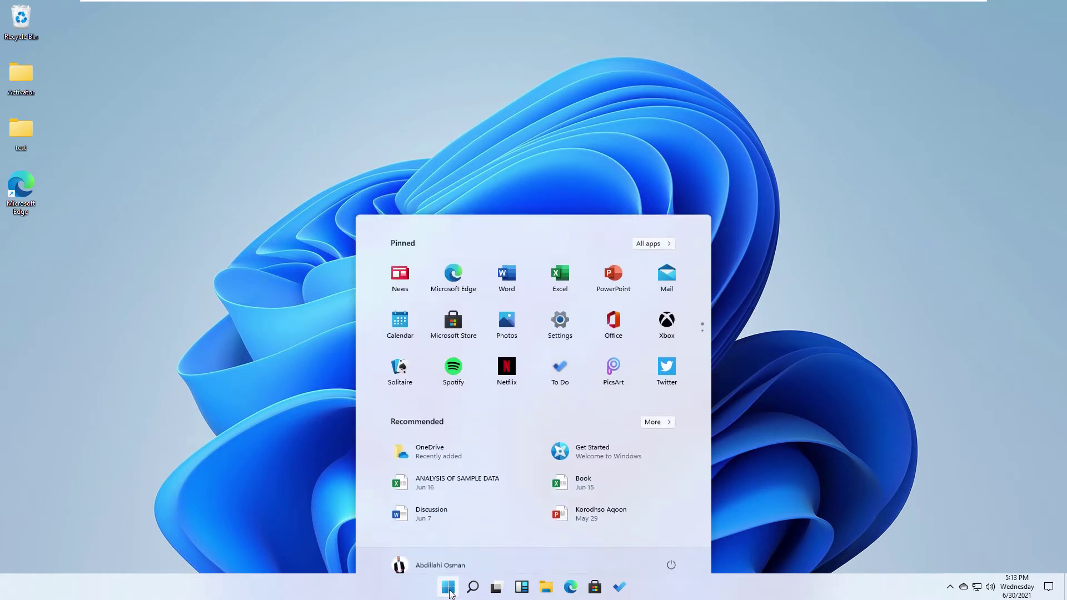
left_click(450, 586)
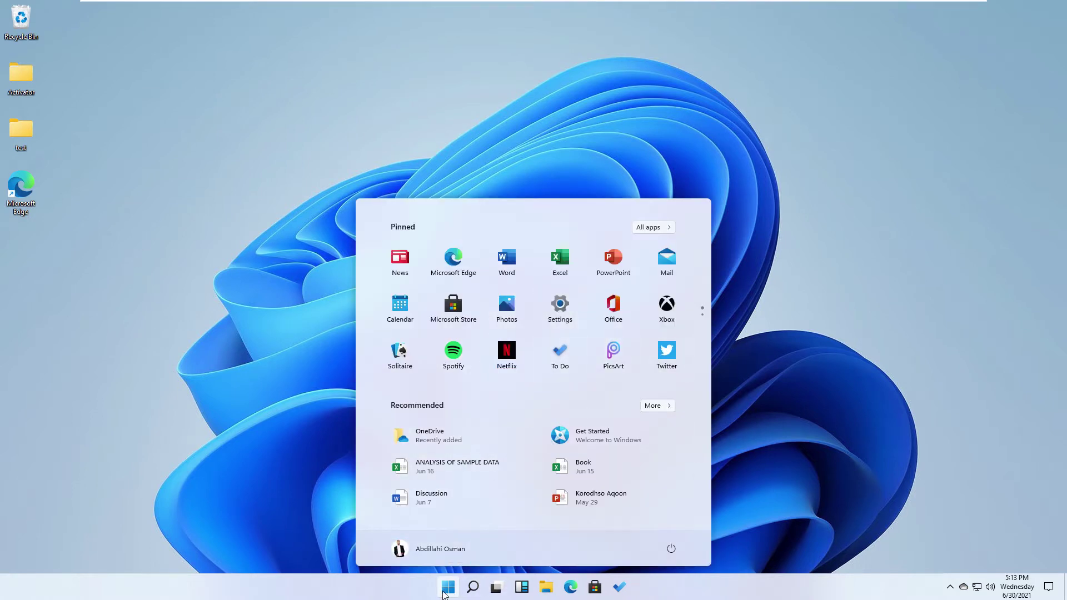
left_click(446, 590)
left_click(448, 588)
left_click(447, 589)
left_click(447, 589)
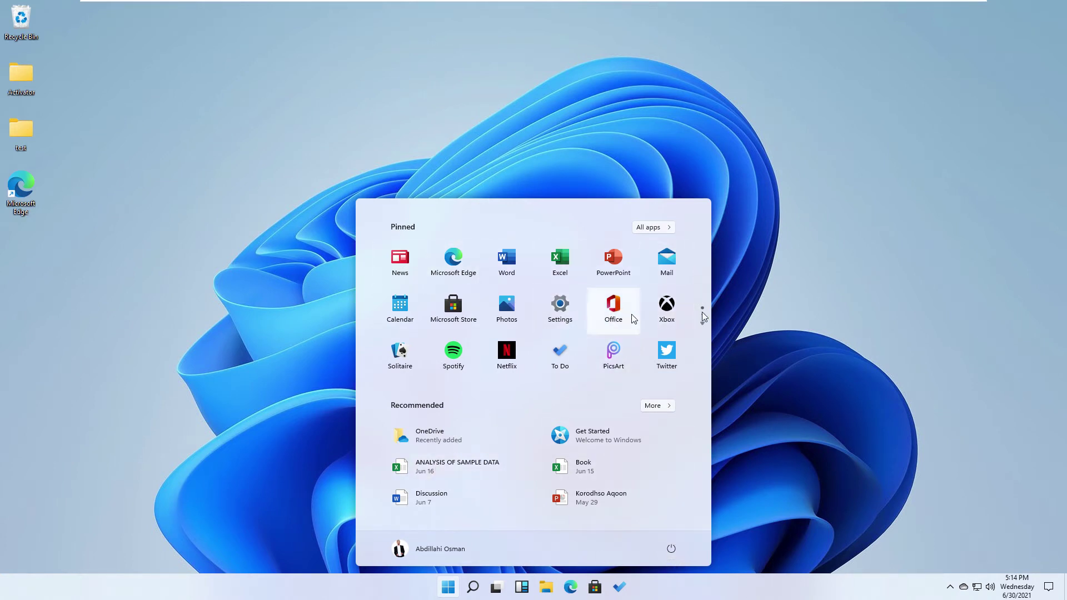
- Look through the pinned apps in the Start menu, checking the further rows and returning to the first ones
scroll(632, 318, "down", 2)
scroll(633, 324, "up", 2)
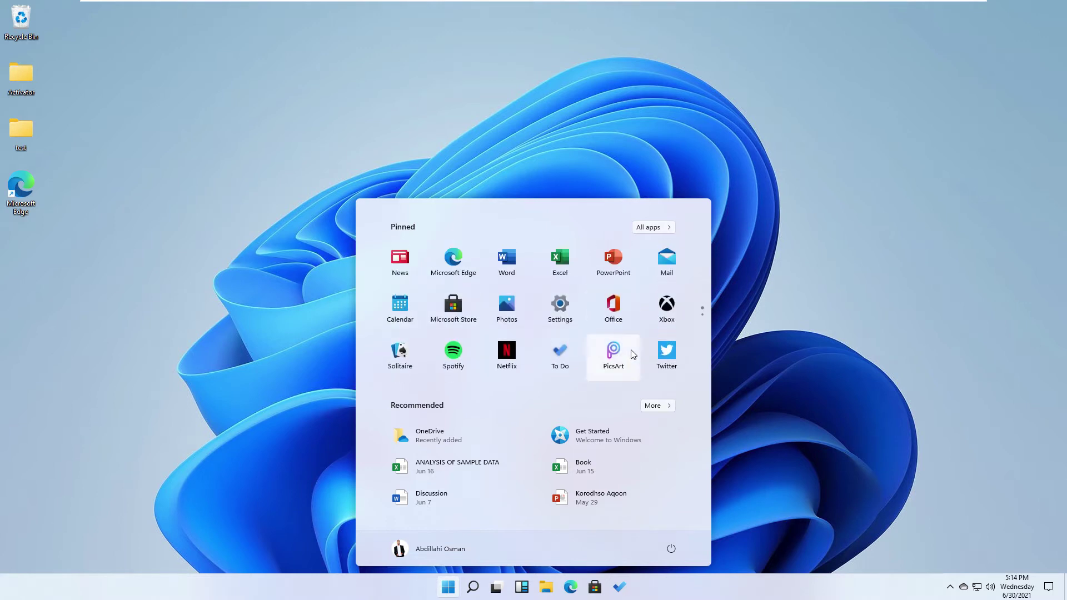
scroll(633, 333, "down", 2)
scroll(569, 333, "up", 2)
scroll(568, 339, "down", 2)
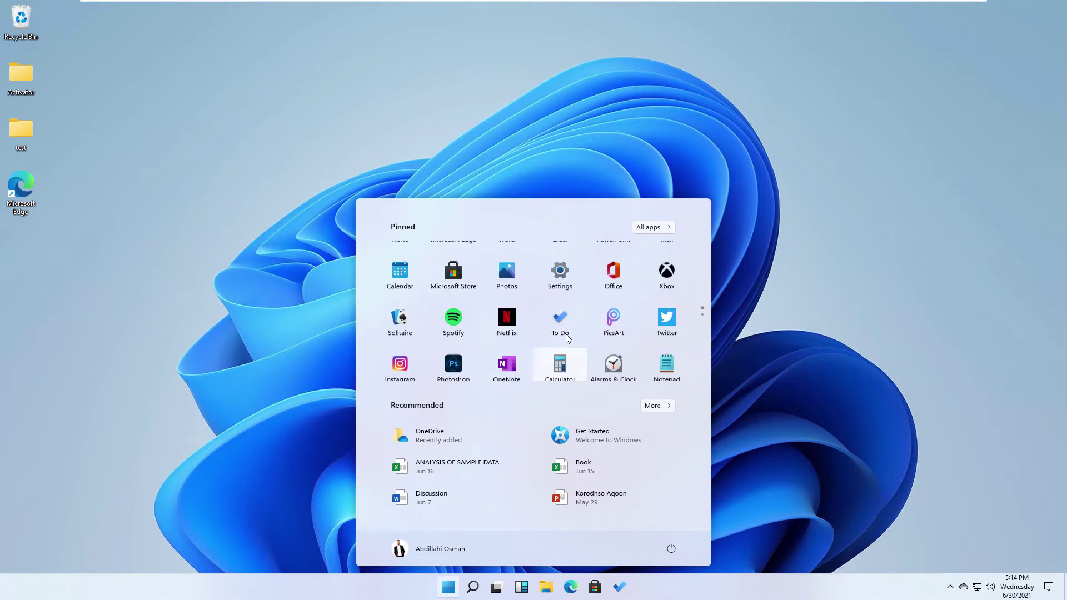
scroll(583, 317, "up", 2)
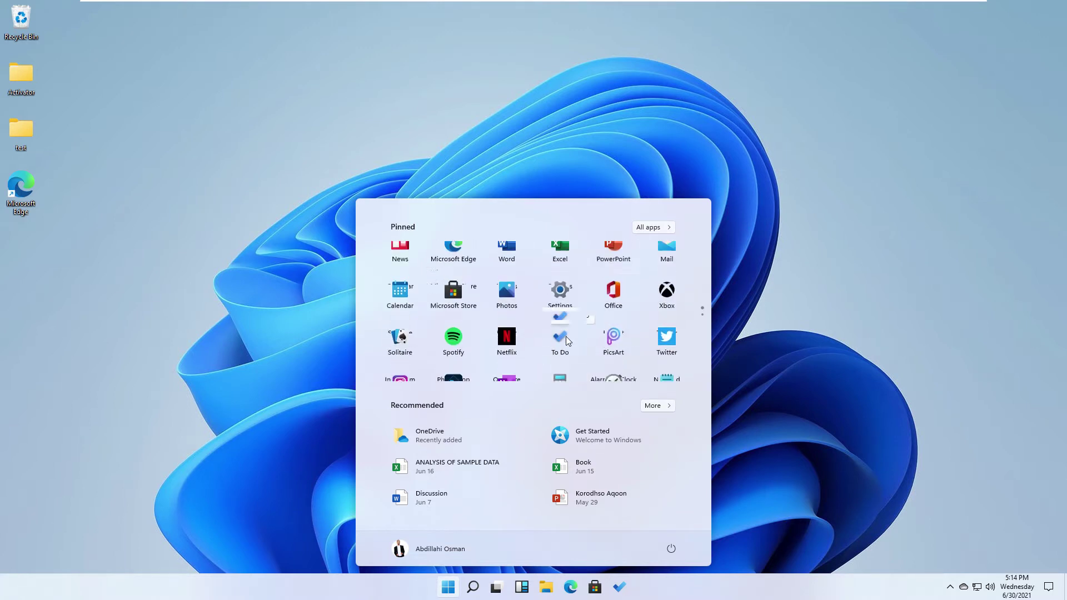
- Open the full list of all apps and look through the installed programs from A to Y
left_click(640, 228)
scroll(498, 316, "down", 3)
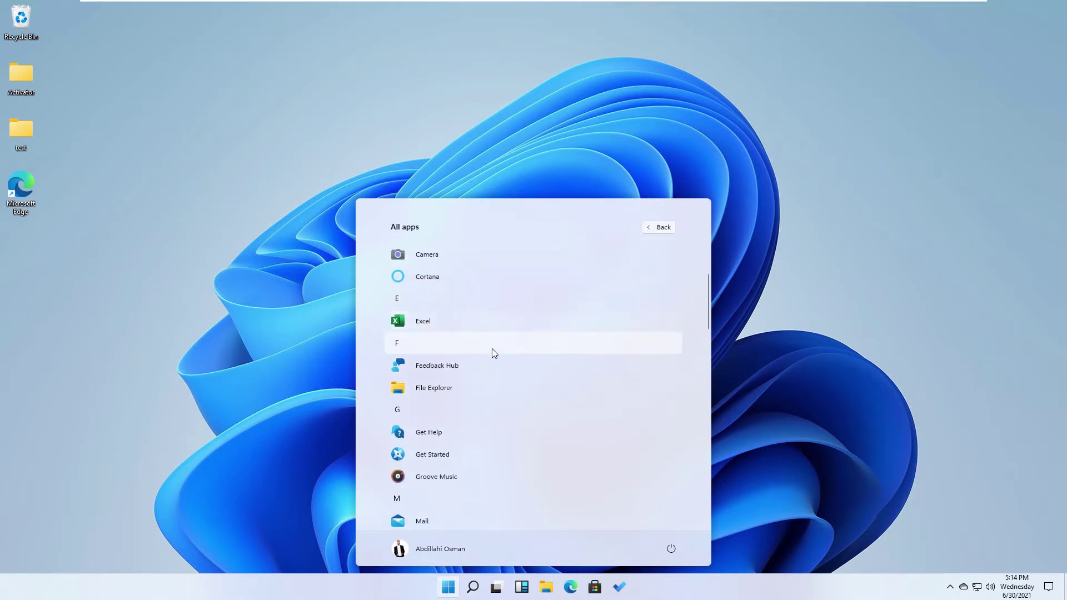
scroll(490, 358, "down", 5)
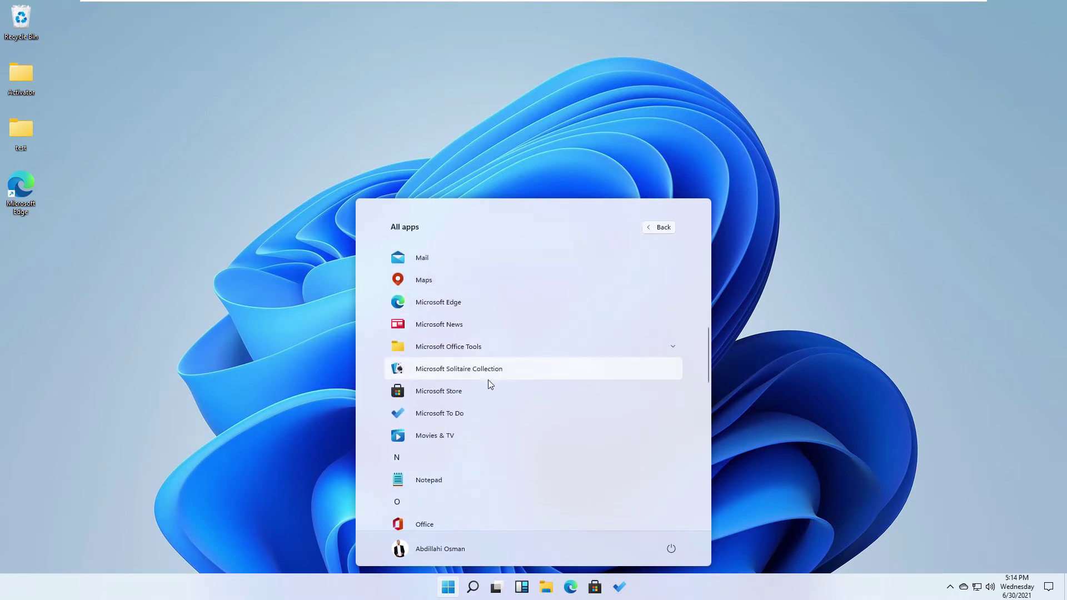
scroll(490, 358, "up", 3)
scroll(479, 452, "down", 3)
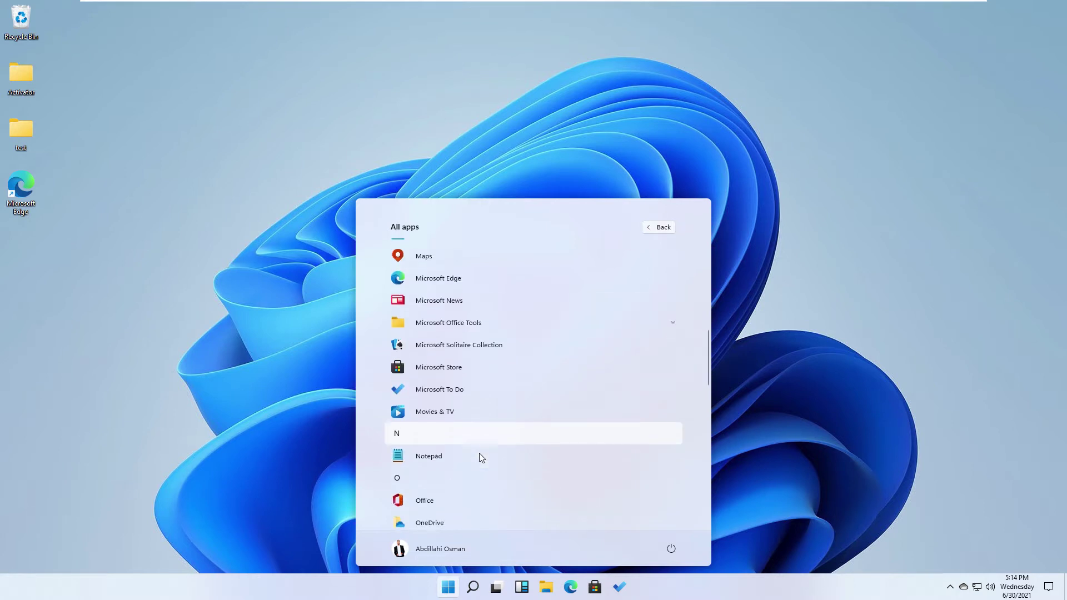
scroll(479, 453, "down", 7)
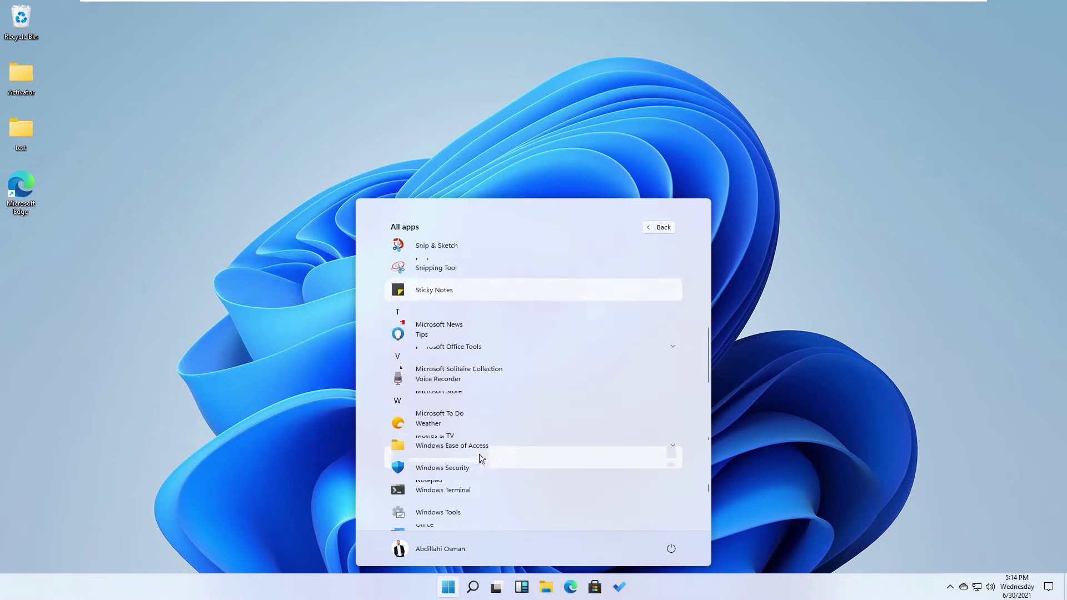
scroll(479, 454, "down", 3)
scroll(479, 454, "up", 8)
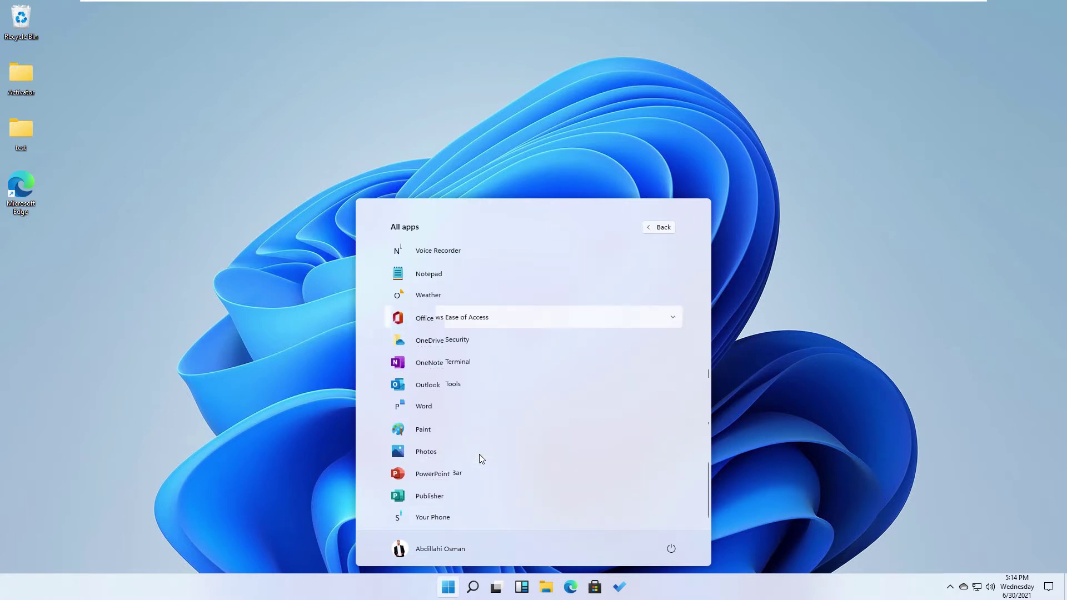
scroll(479, 455, "down", 3)
scroll(474, 455, "up", 5)
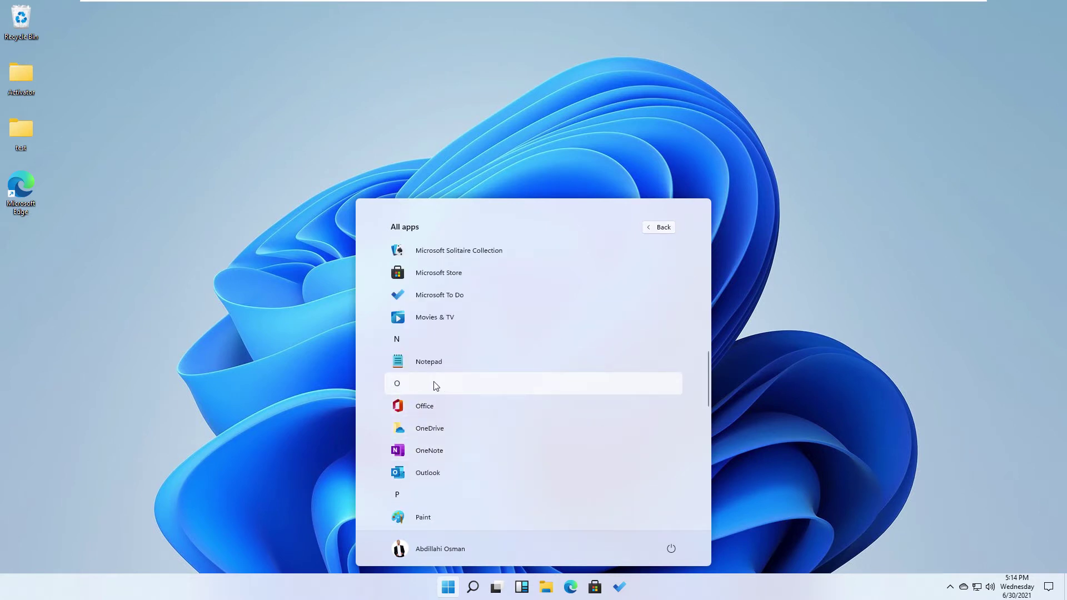
- Jump to the letter N in the all-apps list through the alphabet index, and return to the pinned apps
left_click(435, 383)
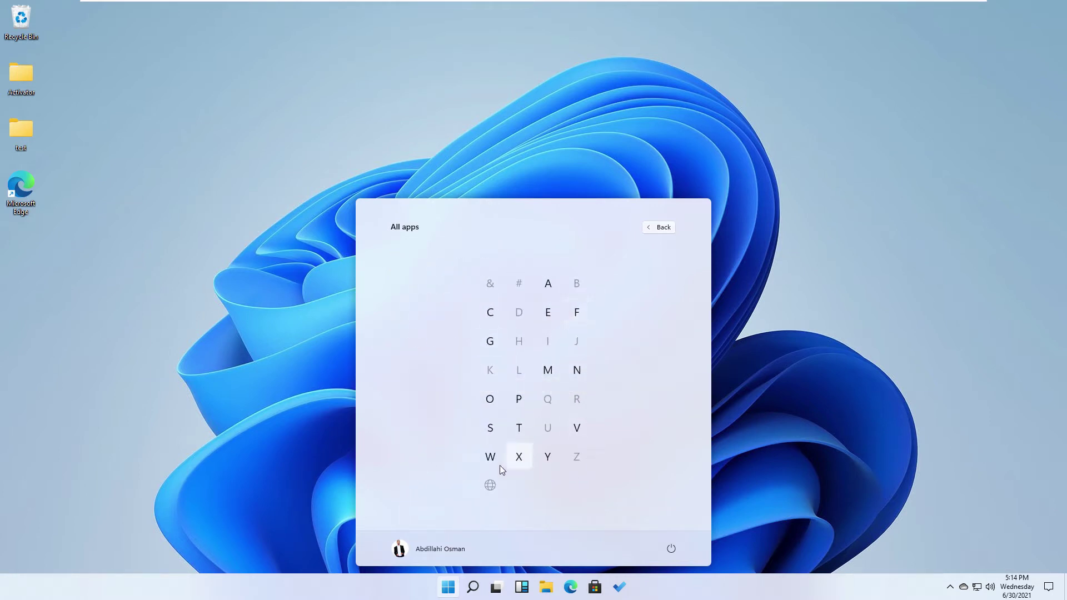
left_click(576, 370)
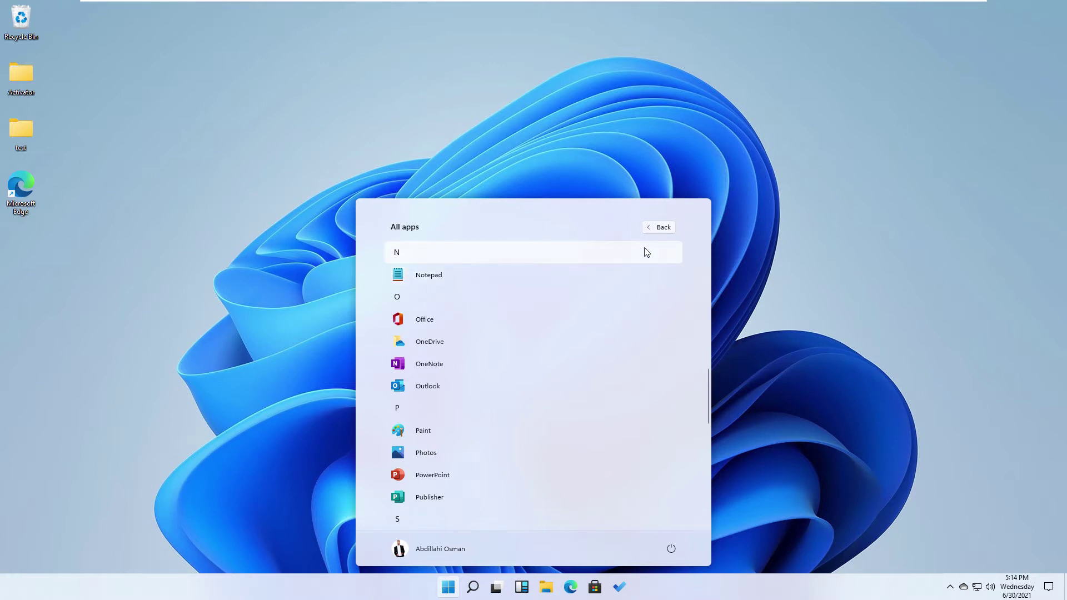
left_click(648, 230)
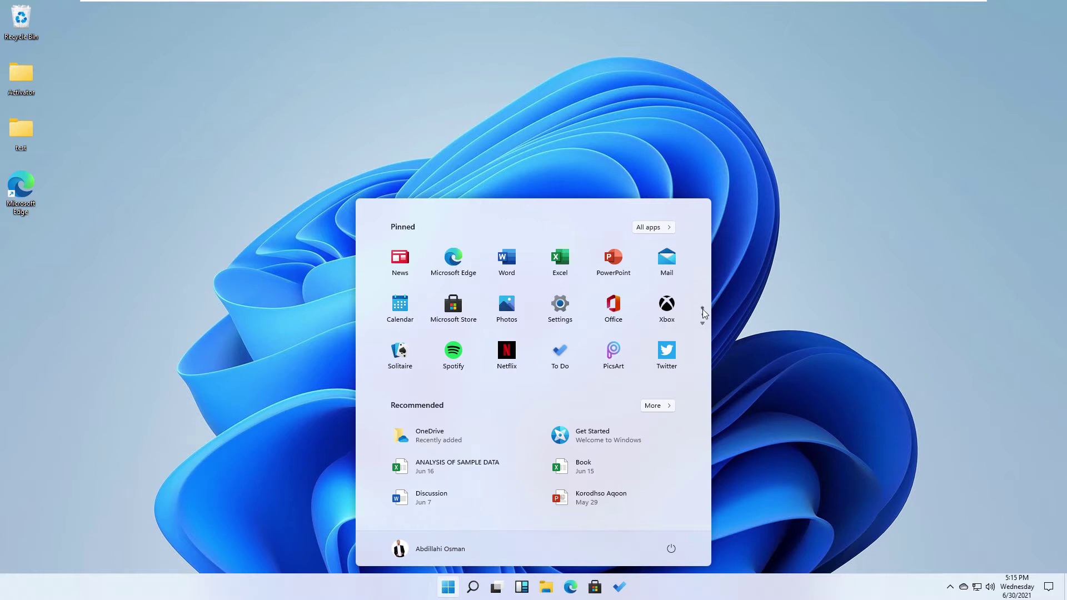
- Switch back and forth between the two pages of pinned apps, finishing on the first page
scroll(703, 313, "down", 1)
scroll(703, 312, "up", 1)
scroll(703, 314, "down", 1)
scroll(702, 311, "up", 1)
scroll(702, 316, "down", 1)
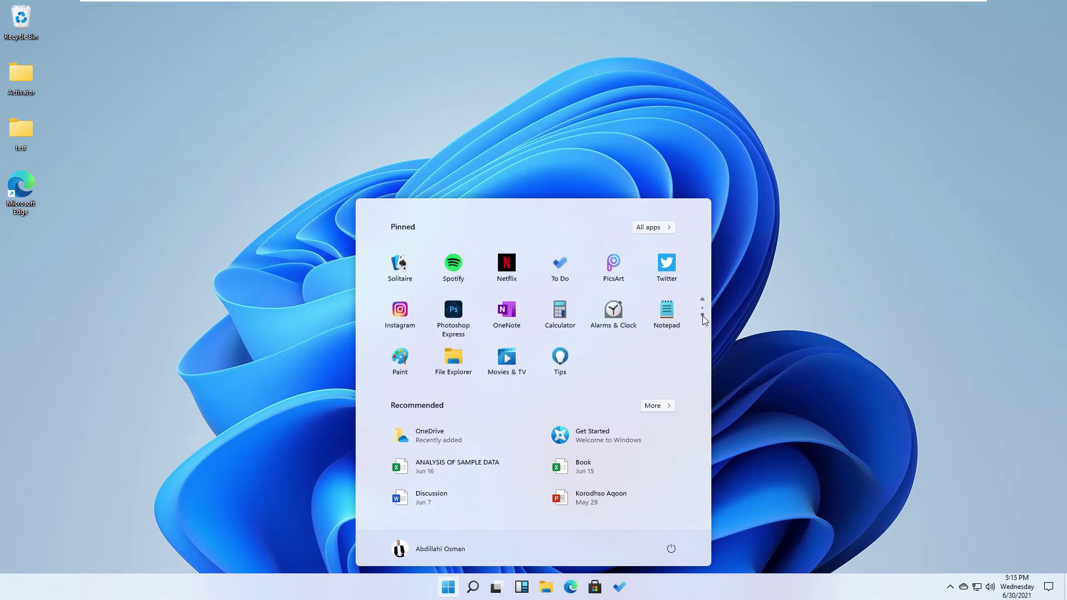
scroll(702, 315, "up", 1)
scroll(703, 314, "down", 1)
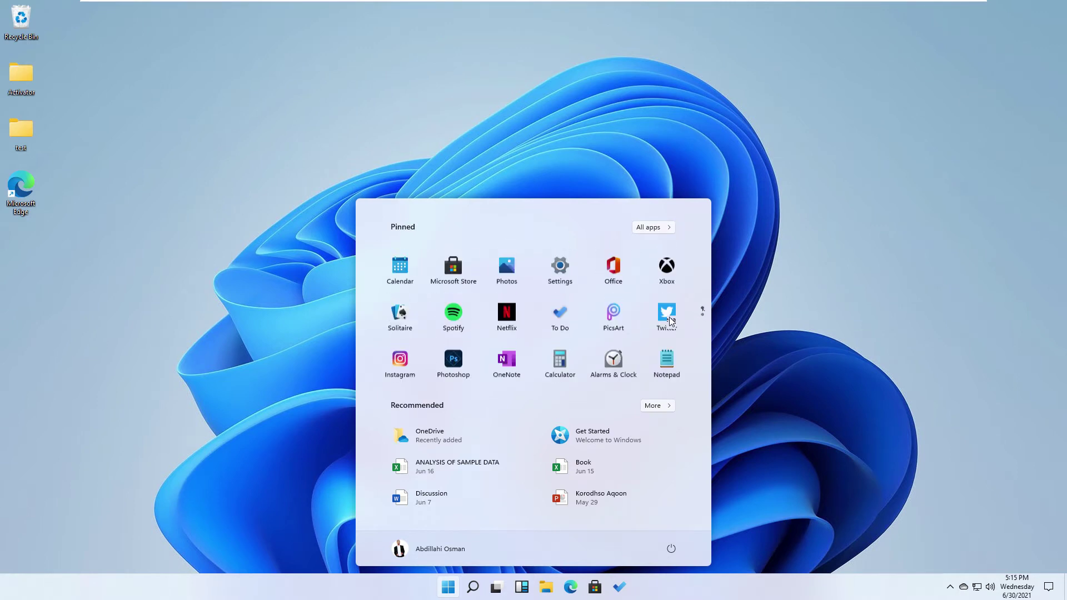
scroll(659, 332, "down", 1)
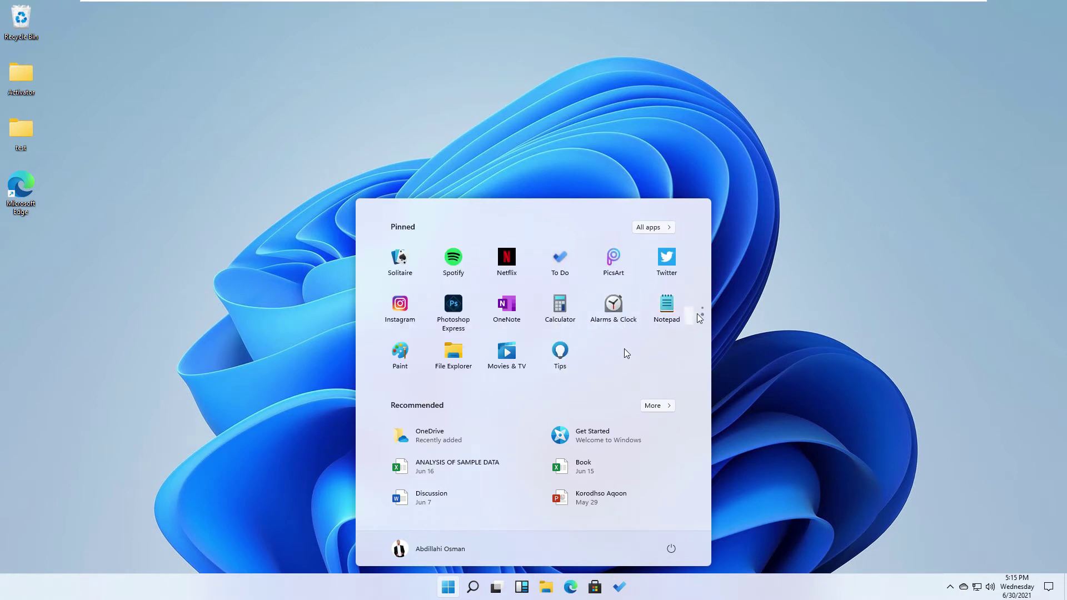
scroll(702, 312, "up", 1)
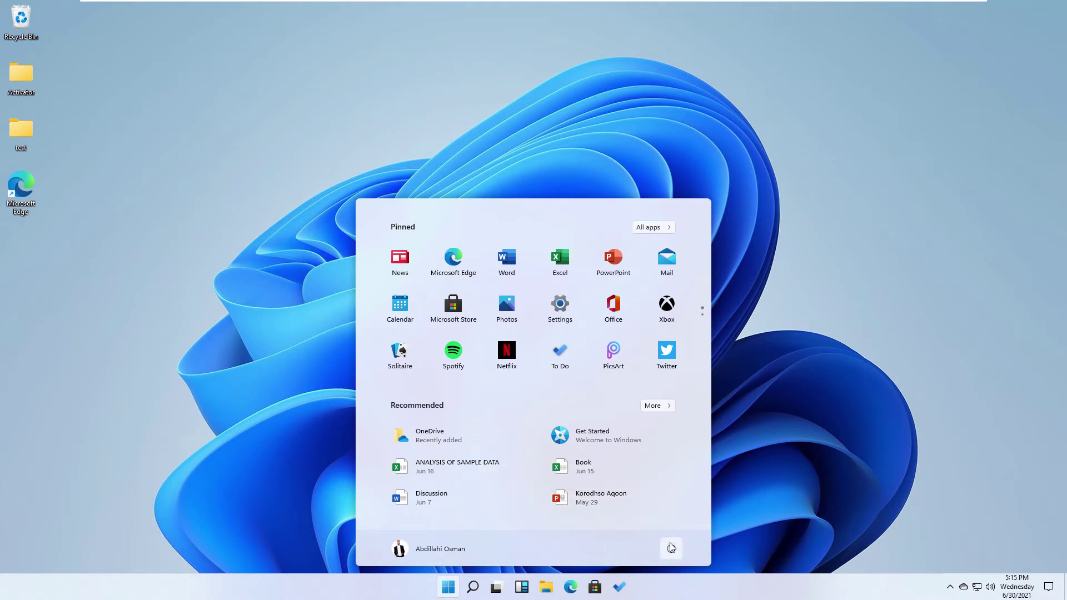
- View the account options and the power options in the Start menu, and dismiss them
left_click(425, 549)
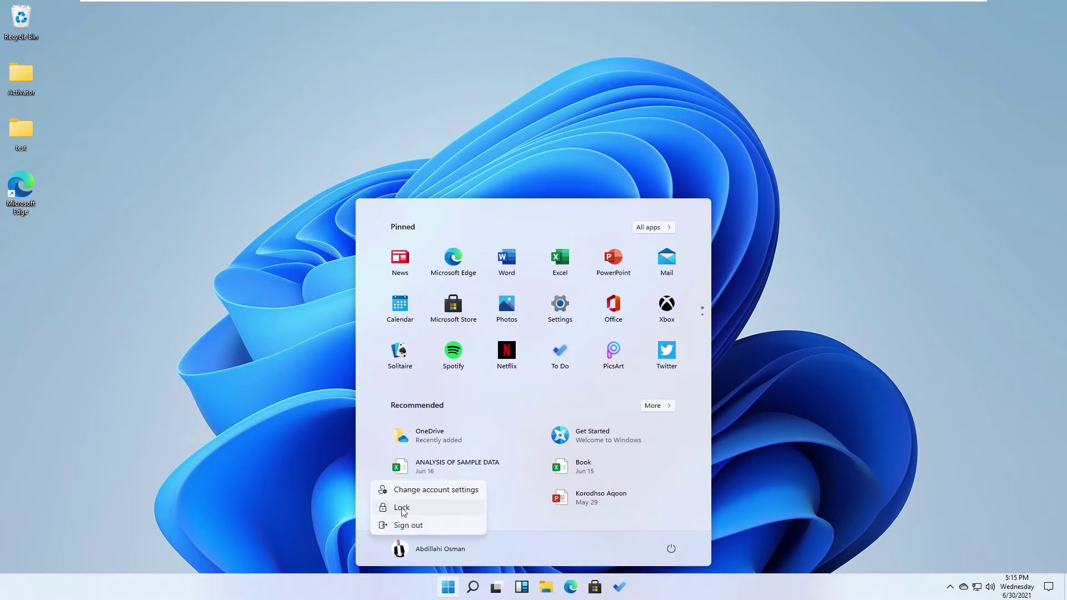
left_click(674, 547)
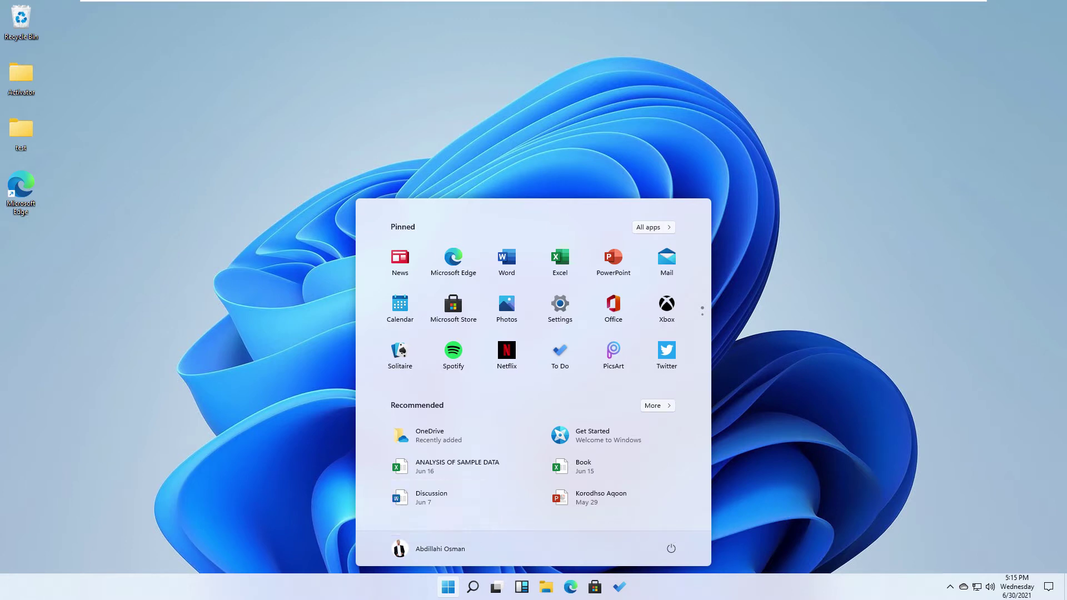
left_click(674, 547)
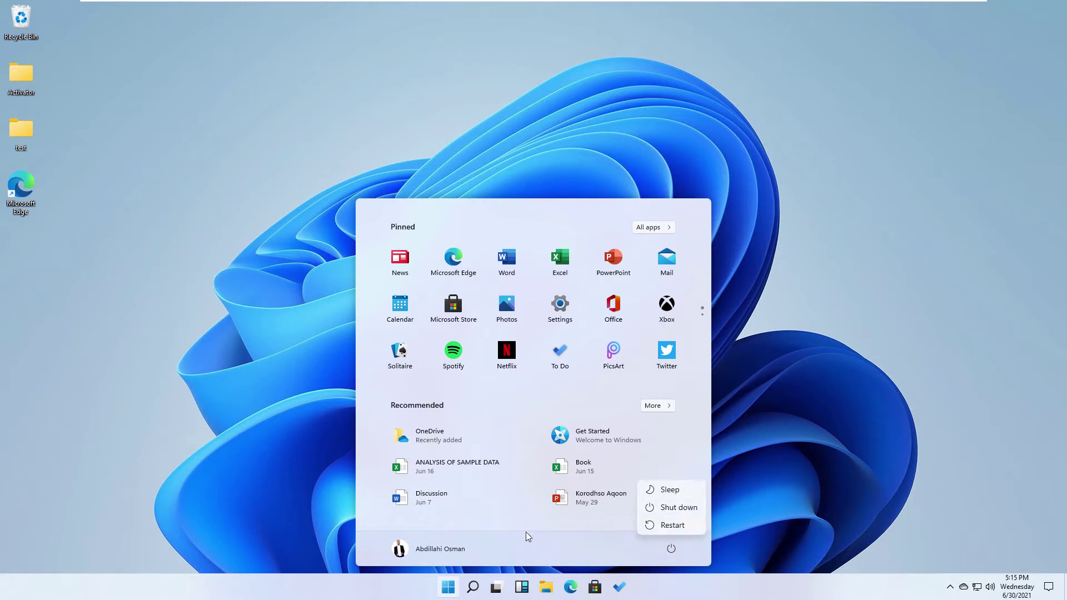
left_click(530, 547)
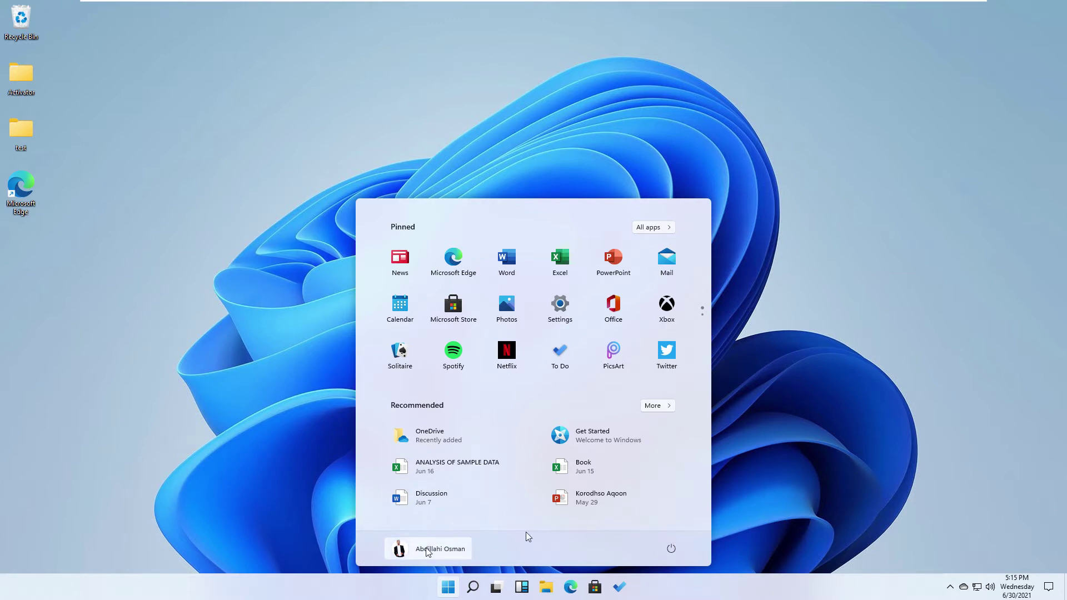
- Bring up the power options again to examine the Shut down choice, and close them
left_click(672, 549)
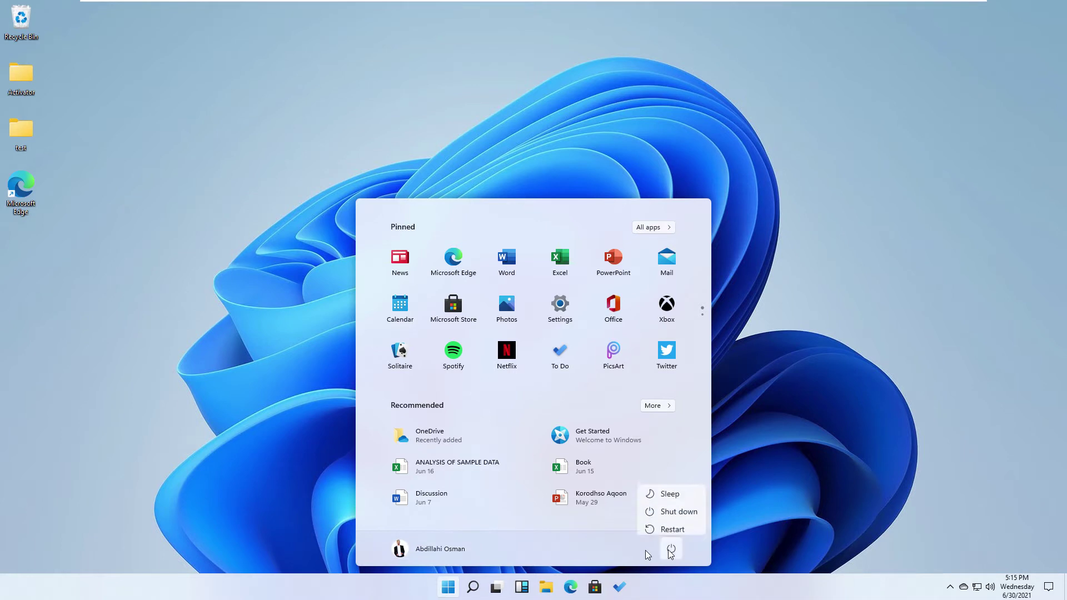
left_click(645, 554)
left_click(671, 548)
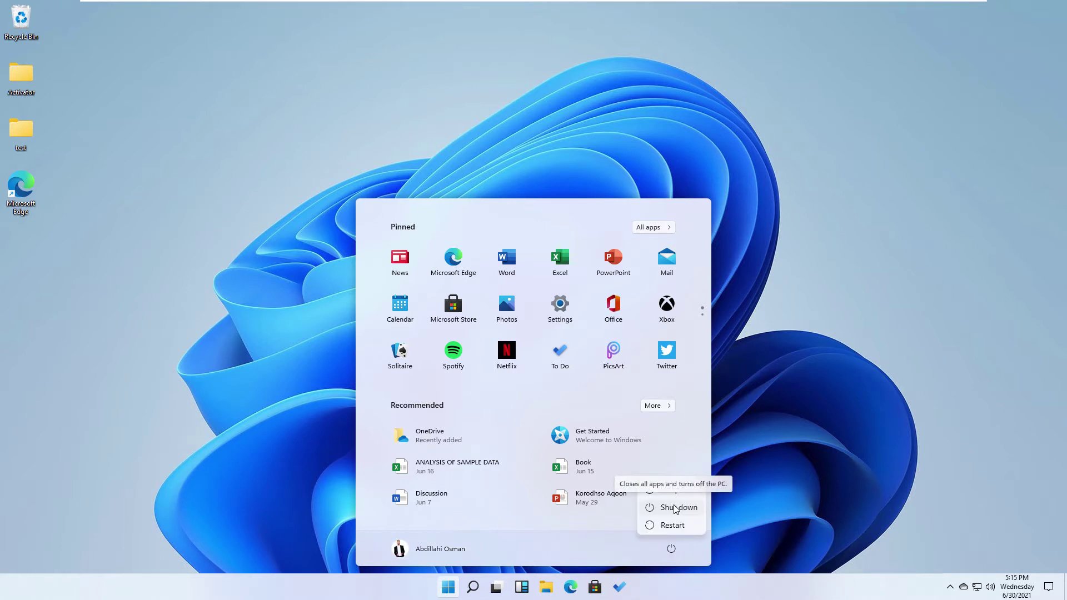
left_click(449, 544)
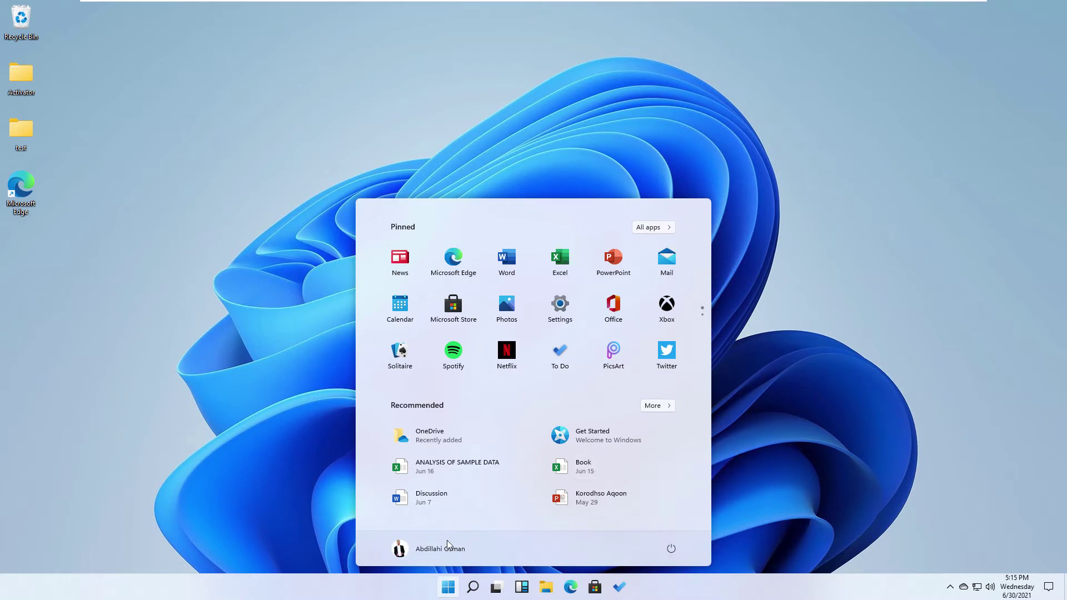
- Bring up the account options again to examine the account settings, lock and sign-out choices, and dismiss them
left_click(420, 548)
left_click(420, 550)
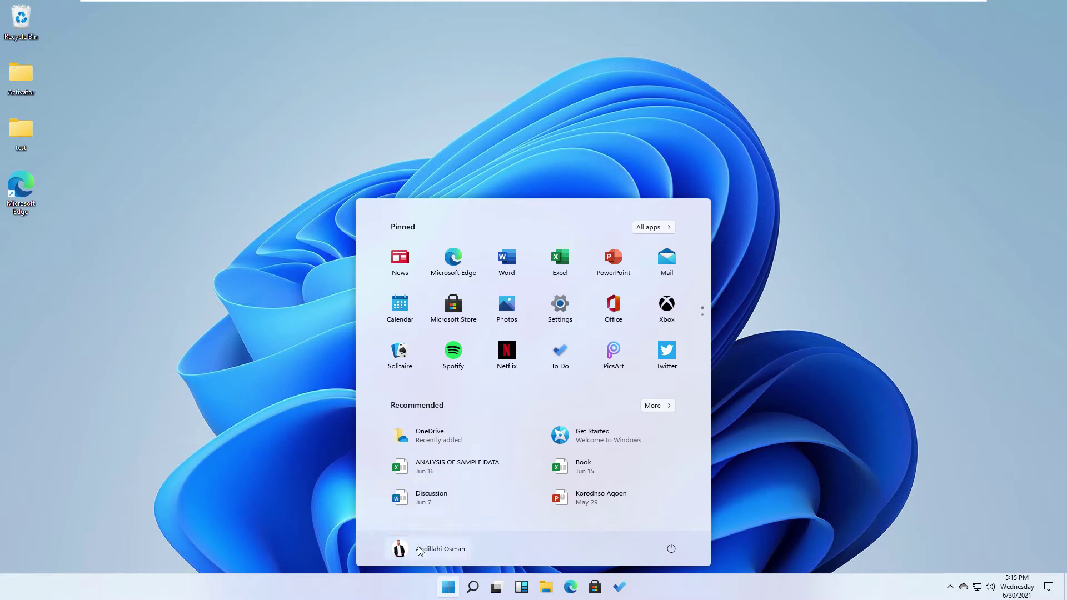
left_click(421, 548)
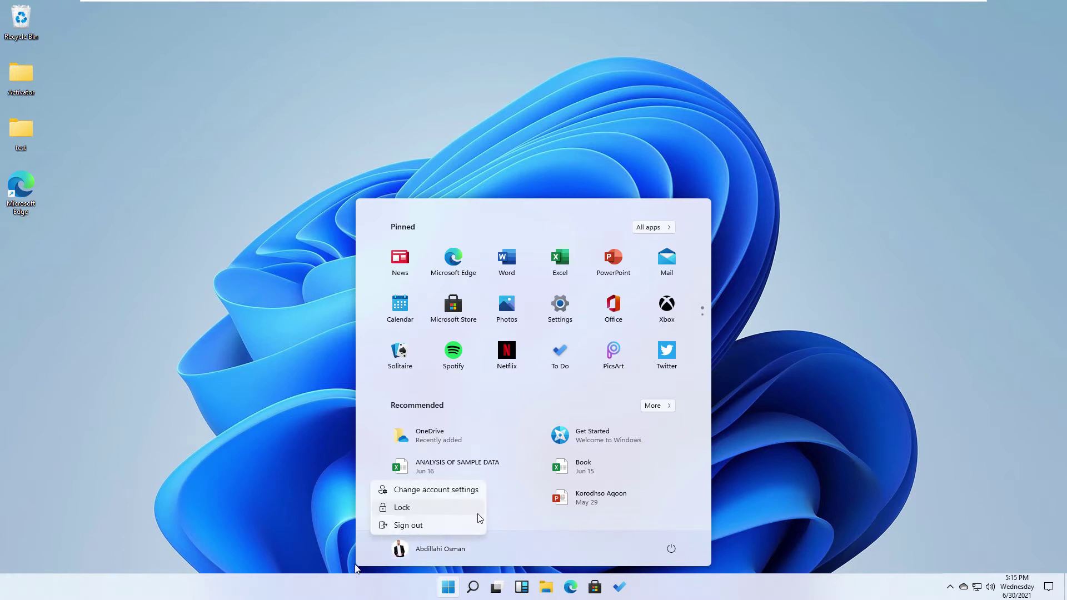
left_click(356, 333)
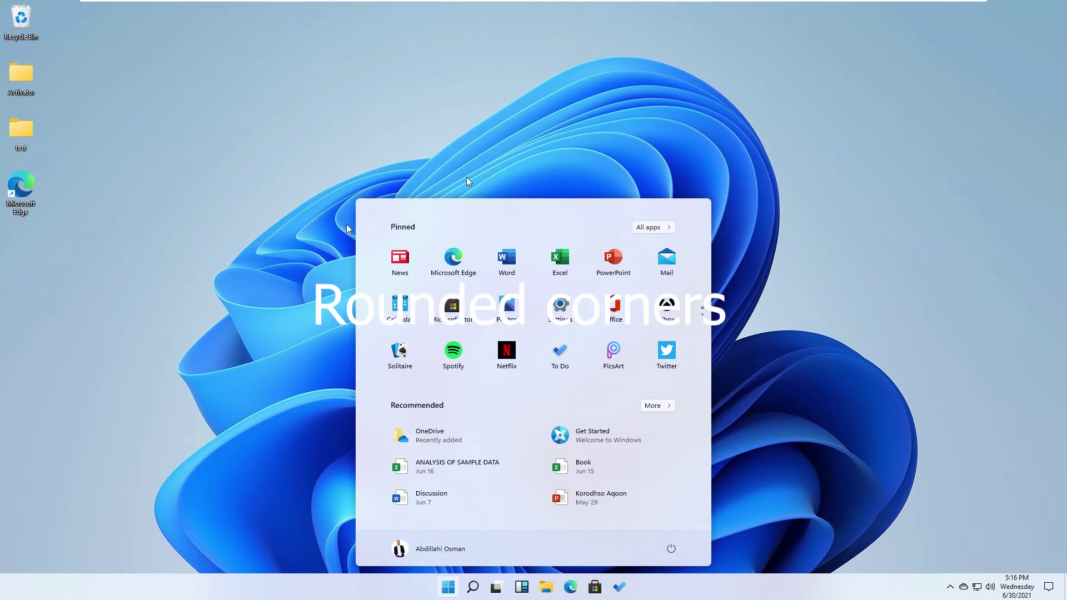
- Close the Start menu and open Windows Search, closing and reopening it once to view its layout
left_click(449, 588)
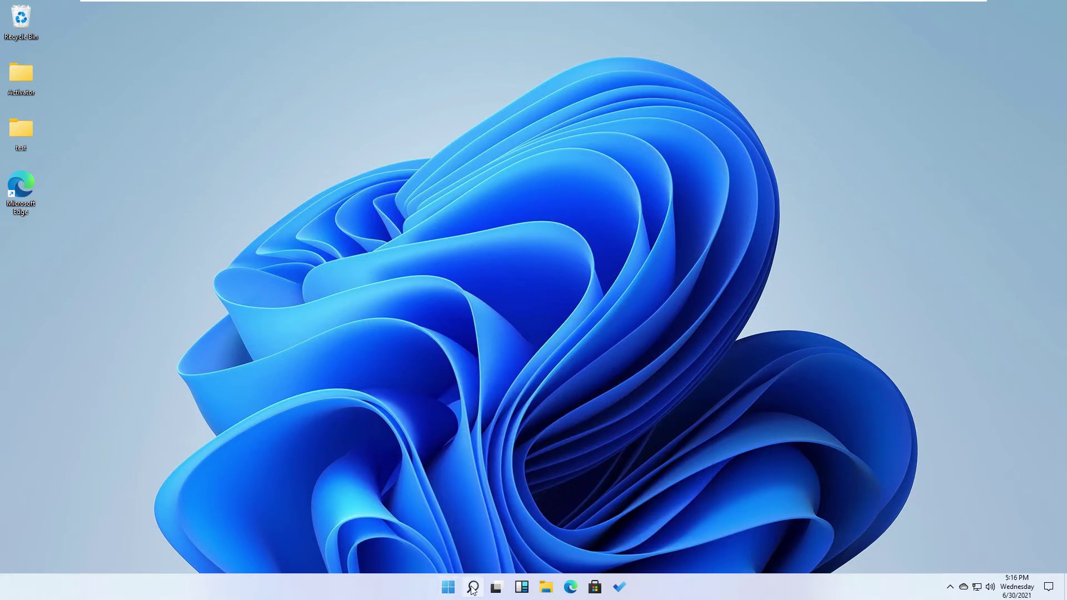
left_click(472, 588)
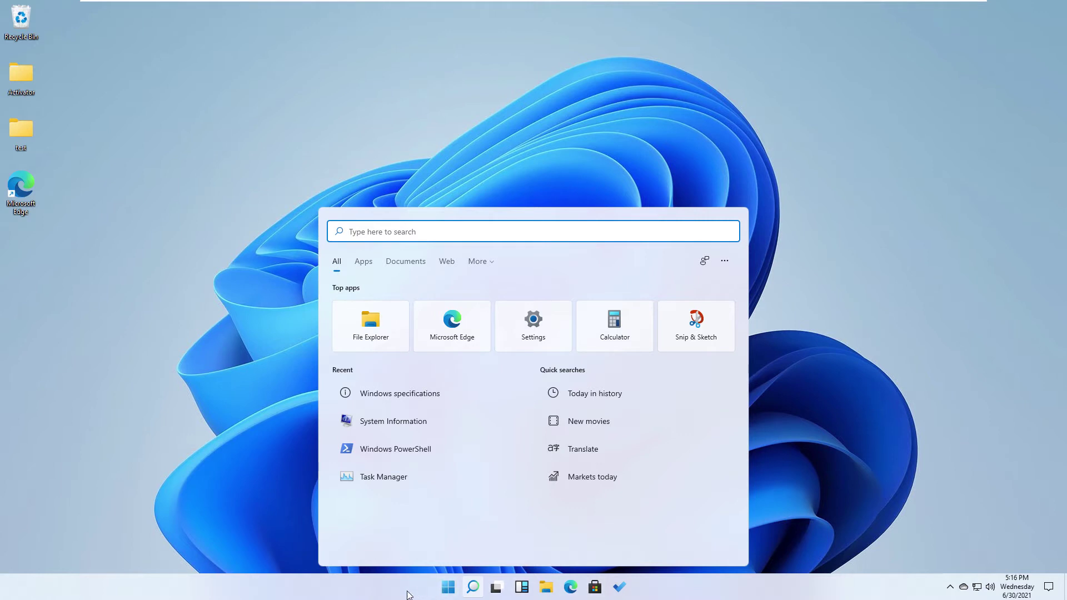
left_click(473, 587)
left_click(474, 588)
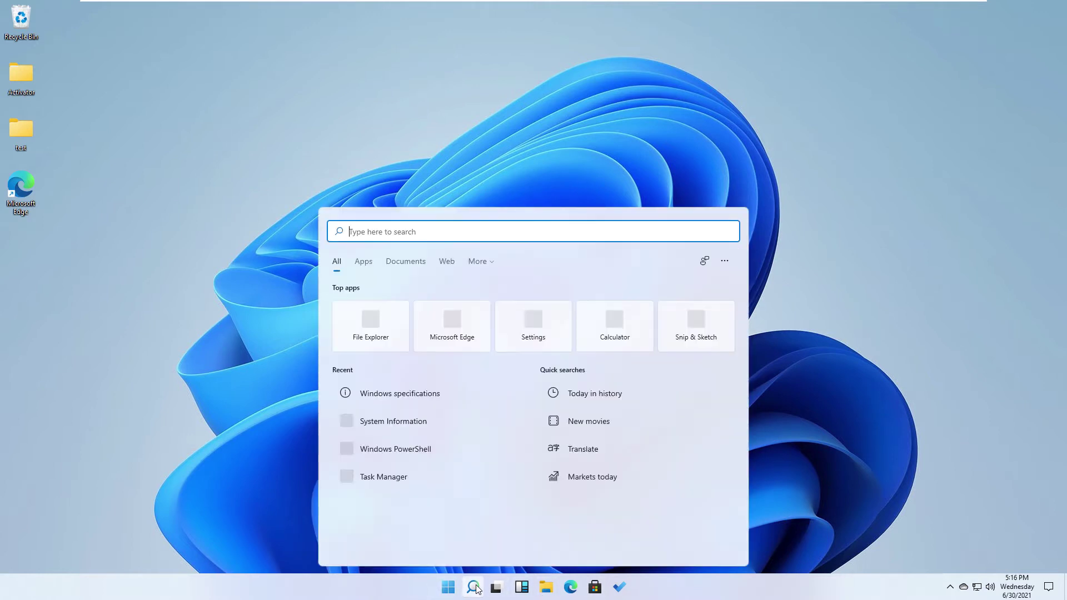
- Close and reopen Windows Search, and search for "word"
left_click(475, 589)
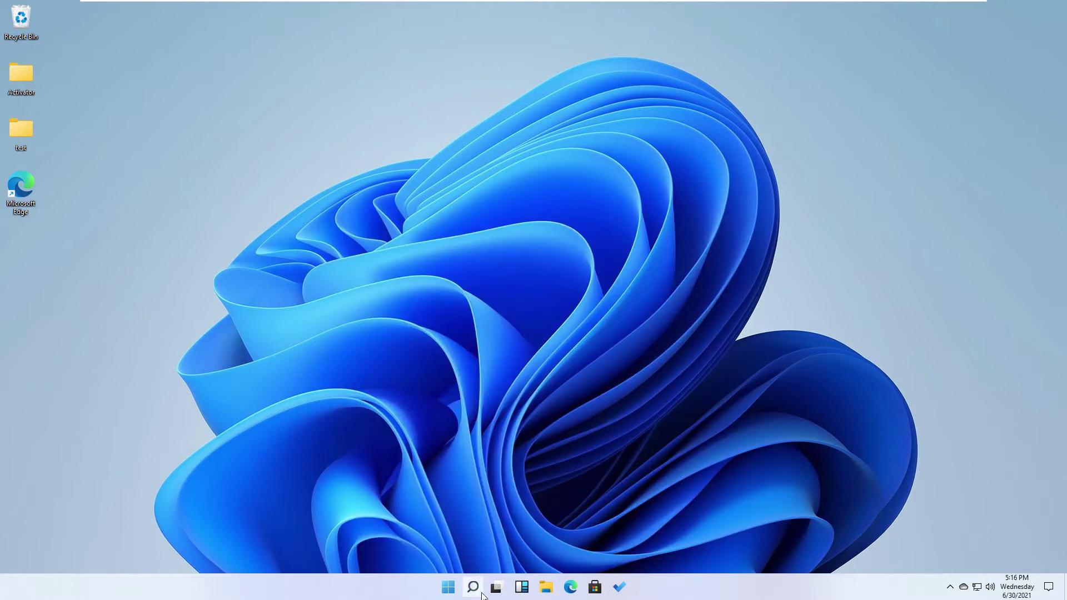
left_click(479, 591)
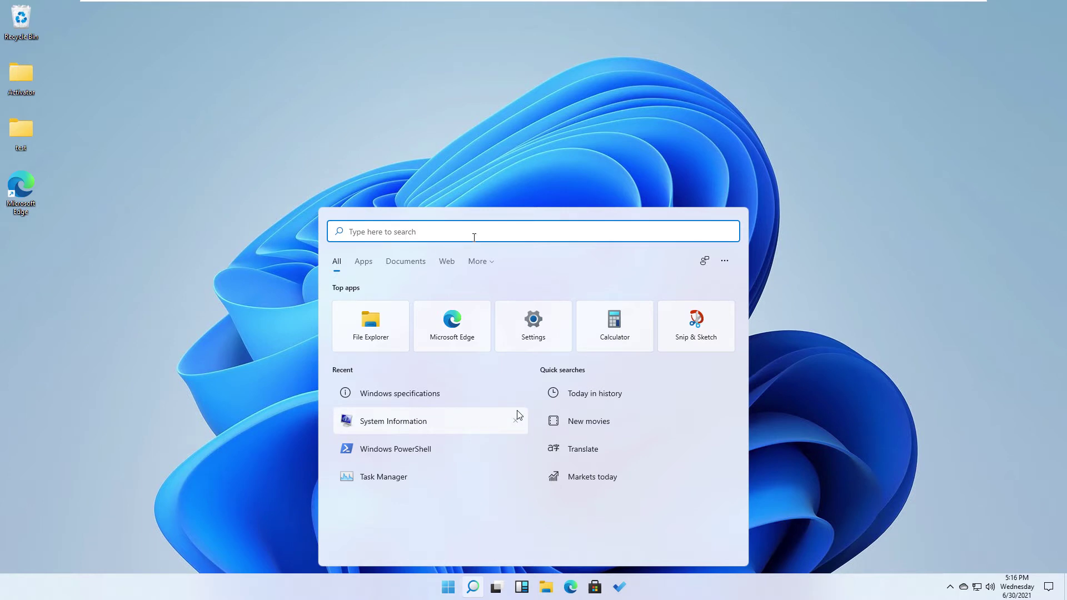
type("winso")
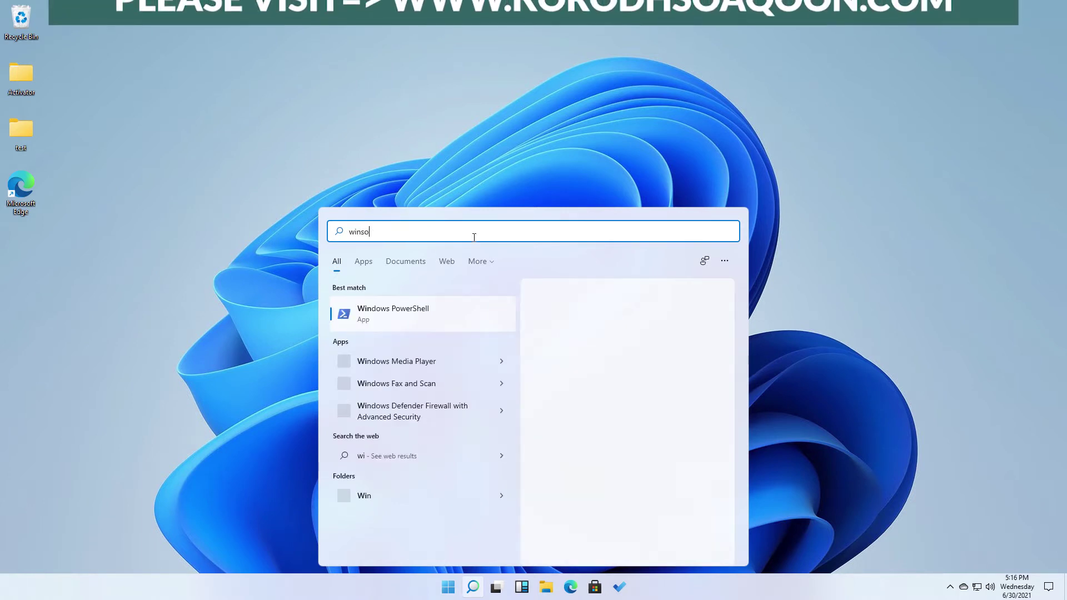
key("BackSpace")
key("BackSpace")
key("BackSpace")
key("BackSpace")
key("BackSpace")
type("word")
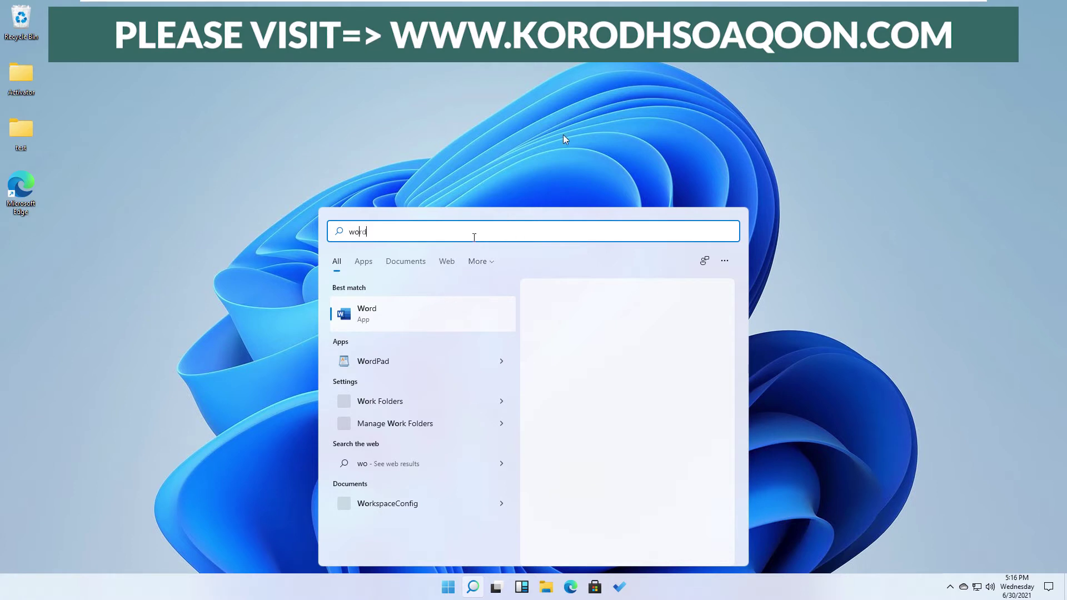
key("Return")
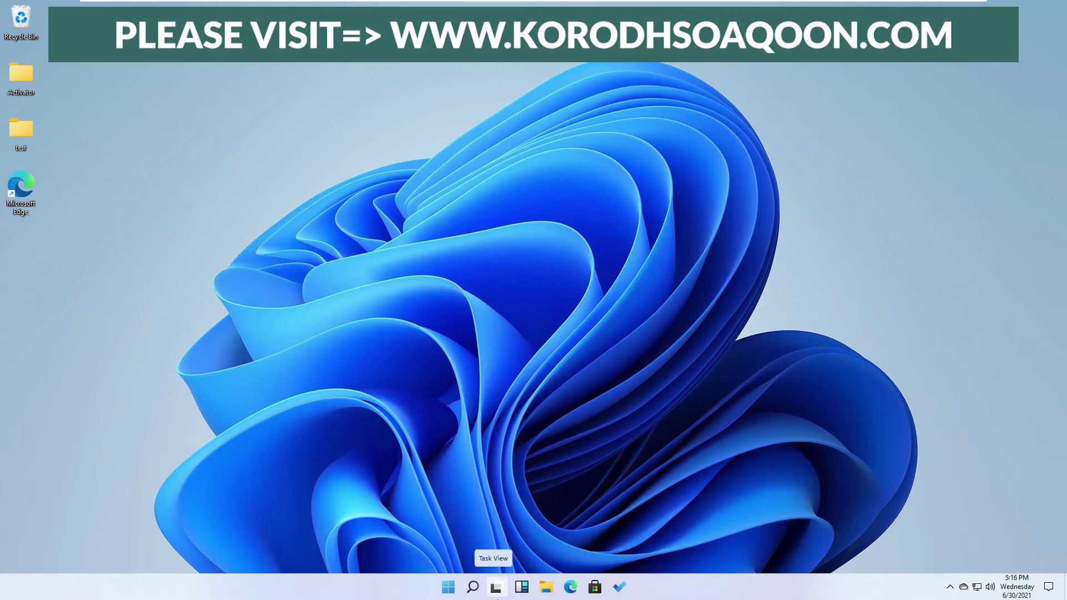
- Create a second virtual desktop in Task View and switch to it
left_click(496, 595)
left_click(499, 595)
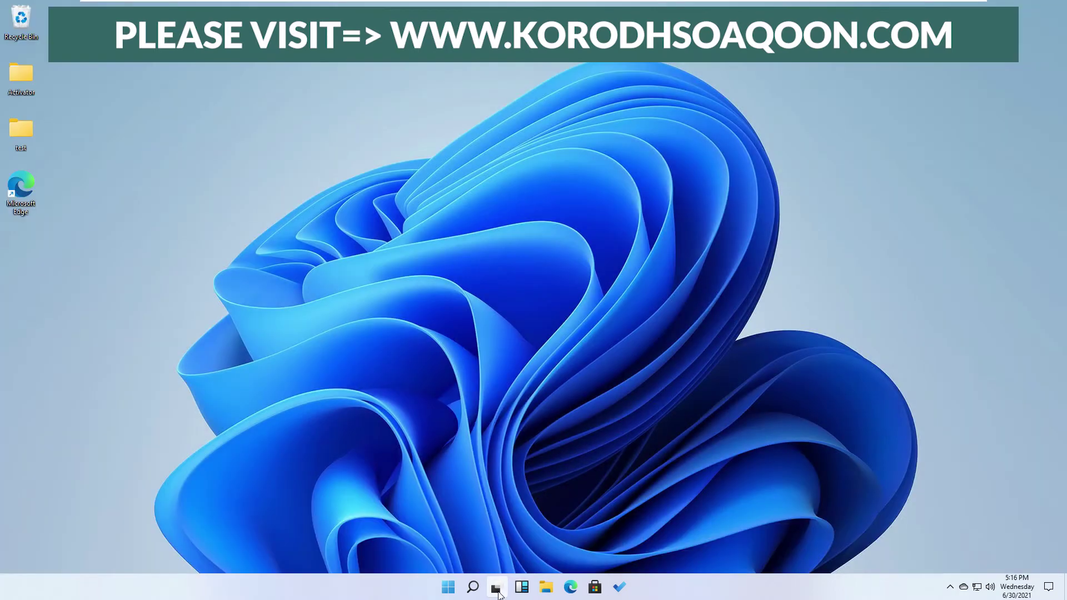
left_click(498, 595)
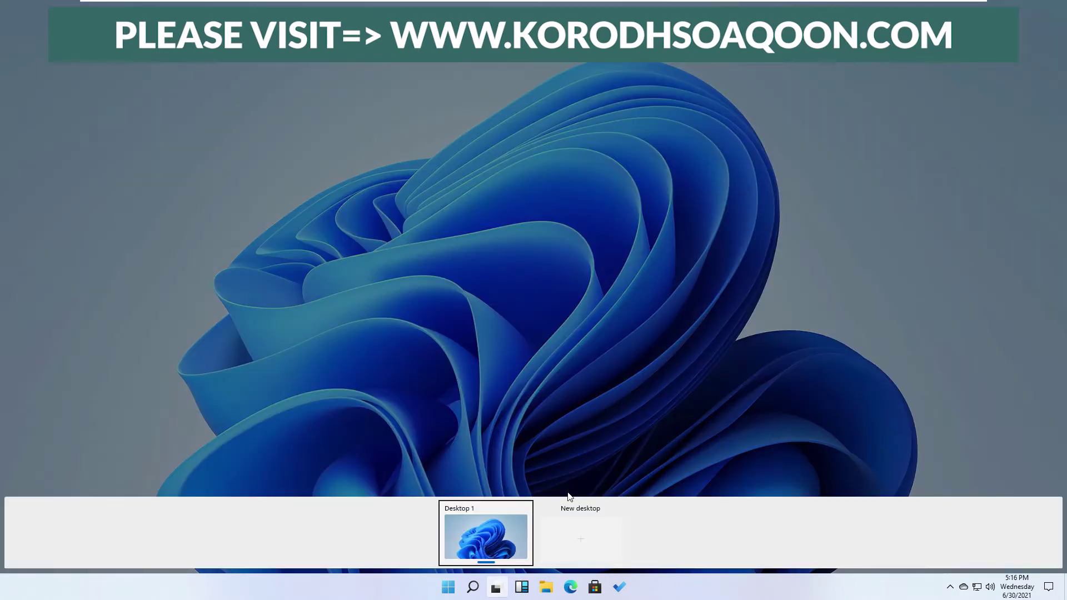
left_click(571, 521)
left_click(541, 515)
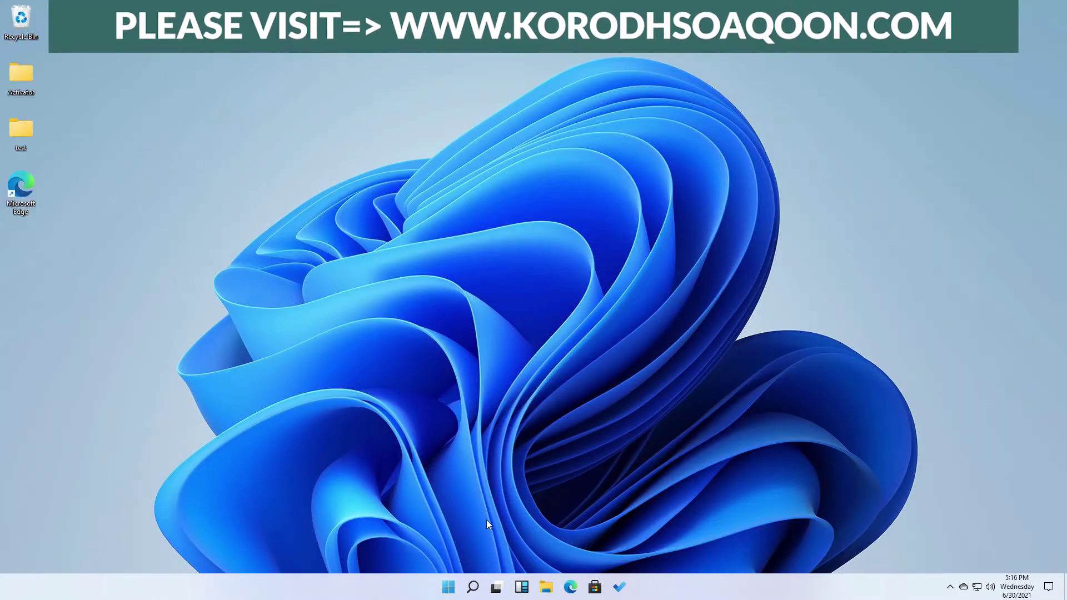
- Bring up Task View again to view both desktops, and return to Desktop 2
left_click(496, 583)
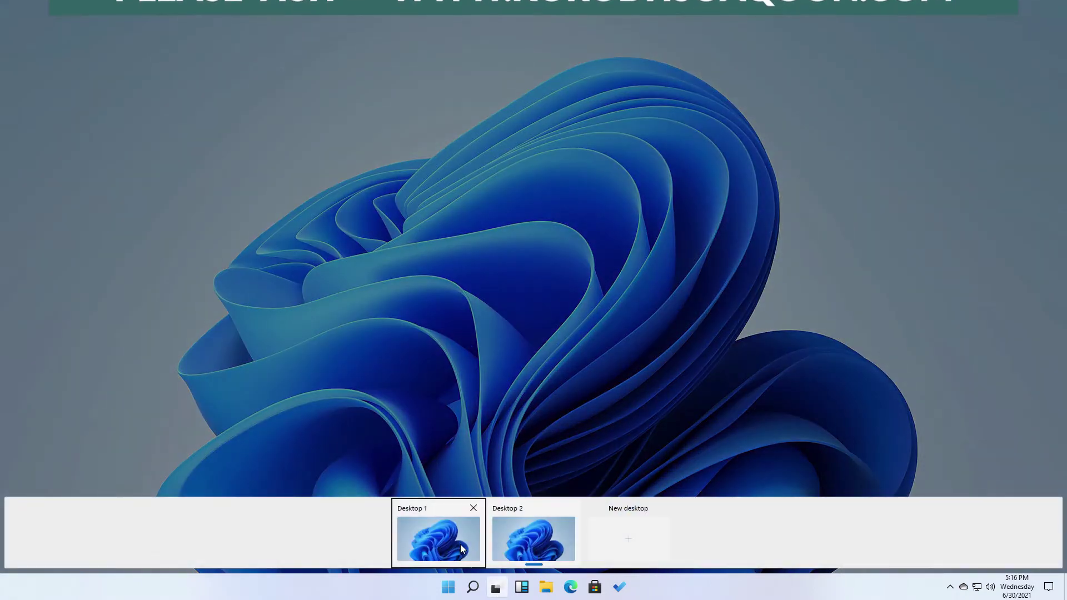
left_click(481, 558)
left_click(497, 586)
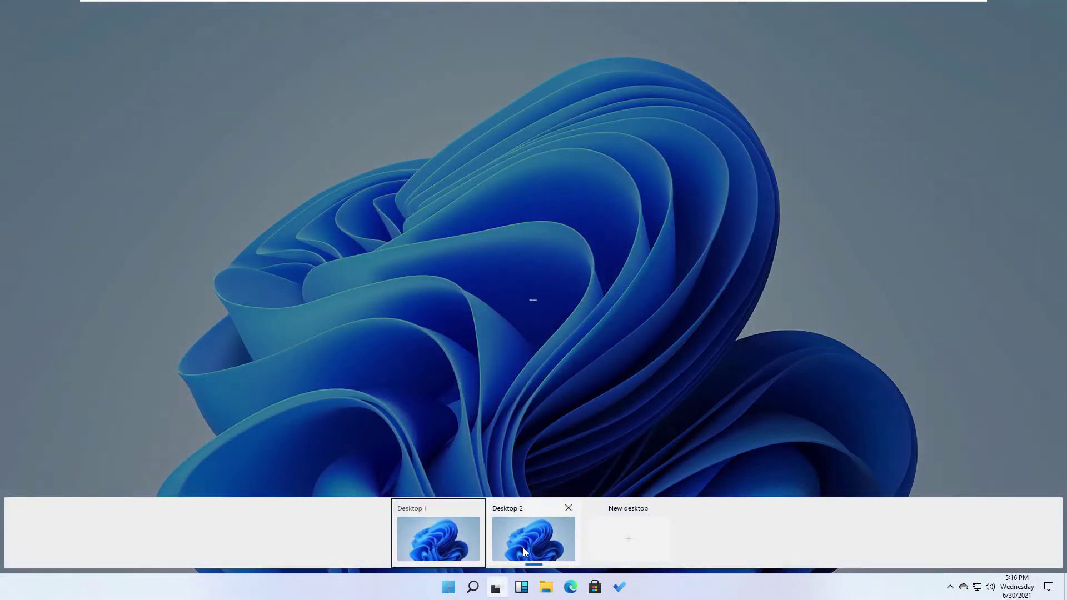
left_click(522, 548)
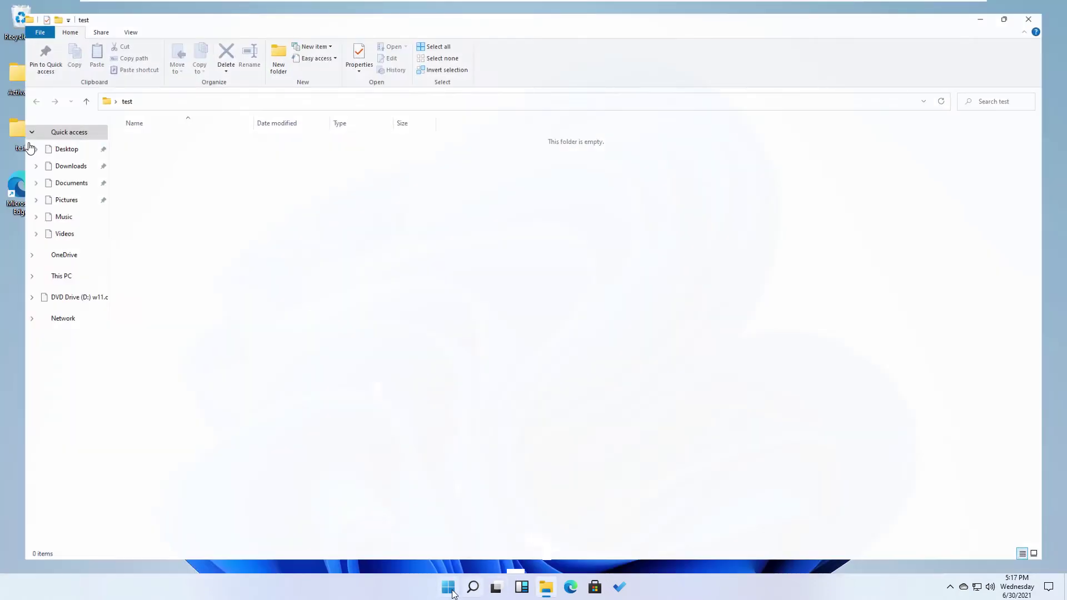
- Launch Word from the Start menu while the test folder is open
left_click(451, 591)
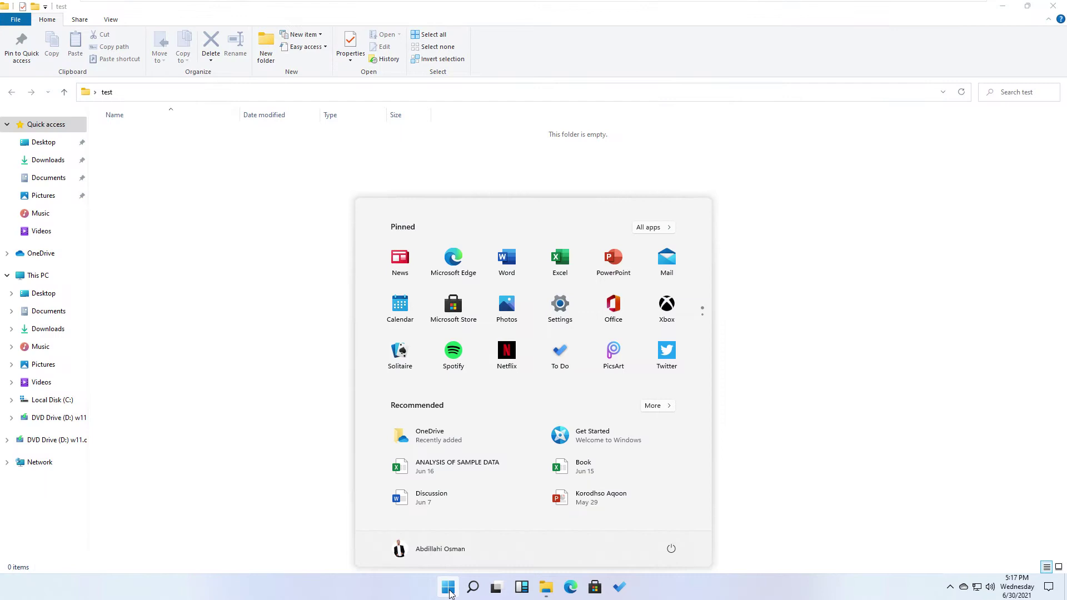
type("w")
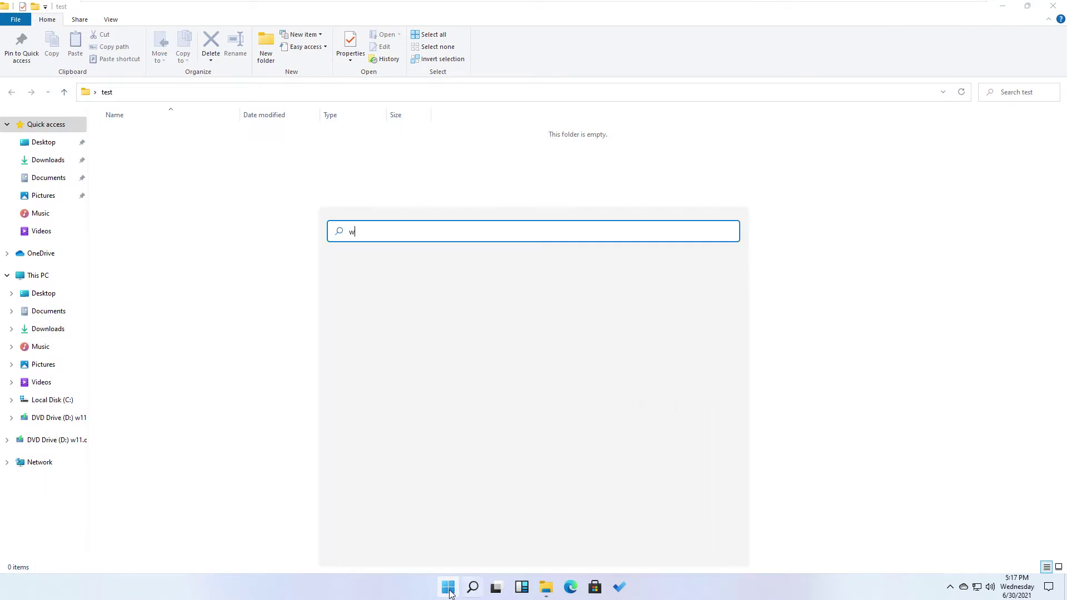
key("BackSpace")
left_click(449, 588)
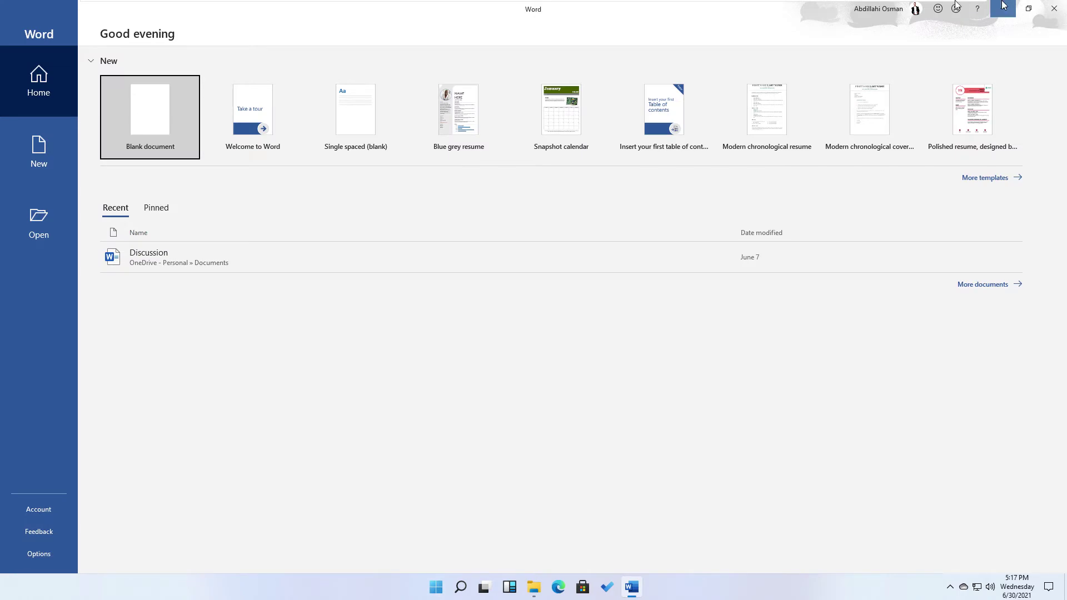
- Minimise the Word and test folder windows, restoring and minimising Word once more
left_click(1003, 8)
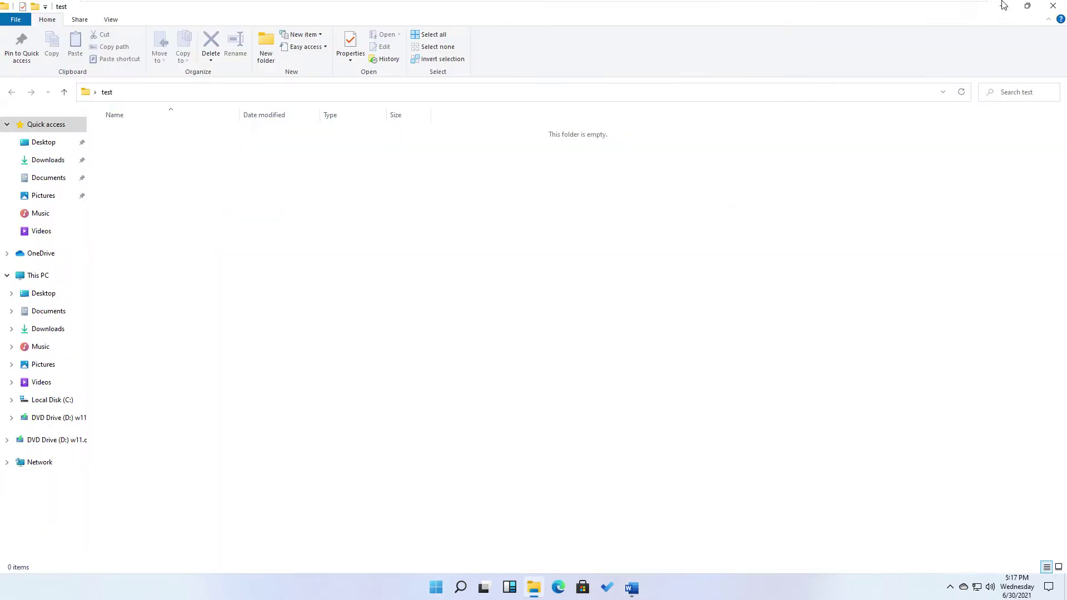
left_click(1003, 6)
left_click(632, 588)
left_click(632, 588)
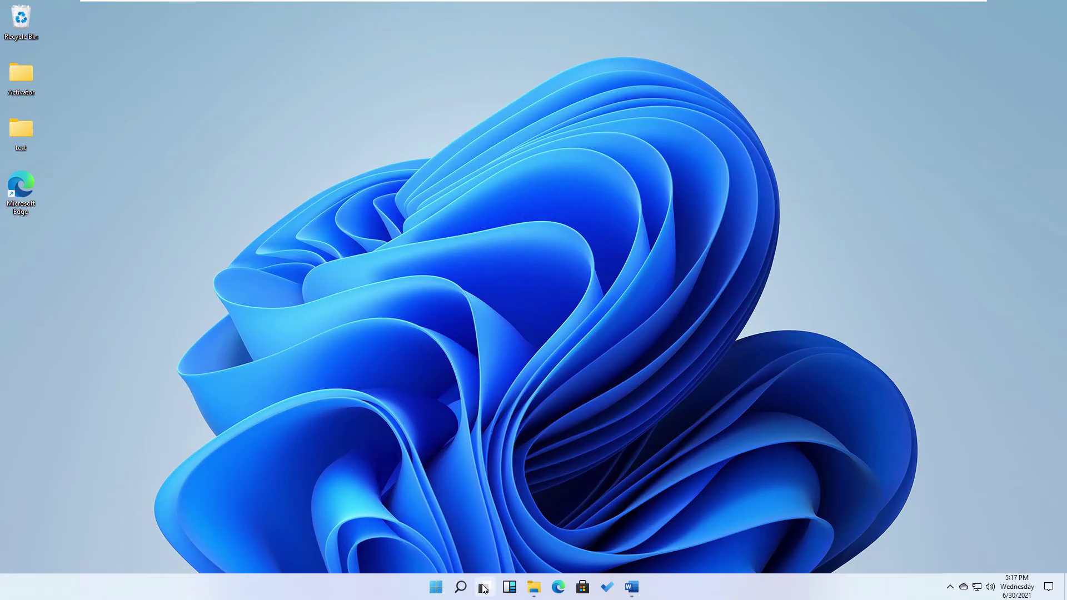
- Examine the open windows on Desktop 2 in Task View, closing and reopening the overview once, and return to the desktop
left_click(484, 588)
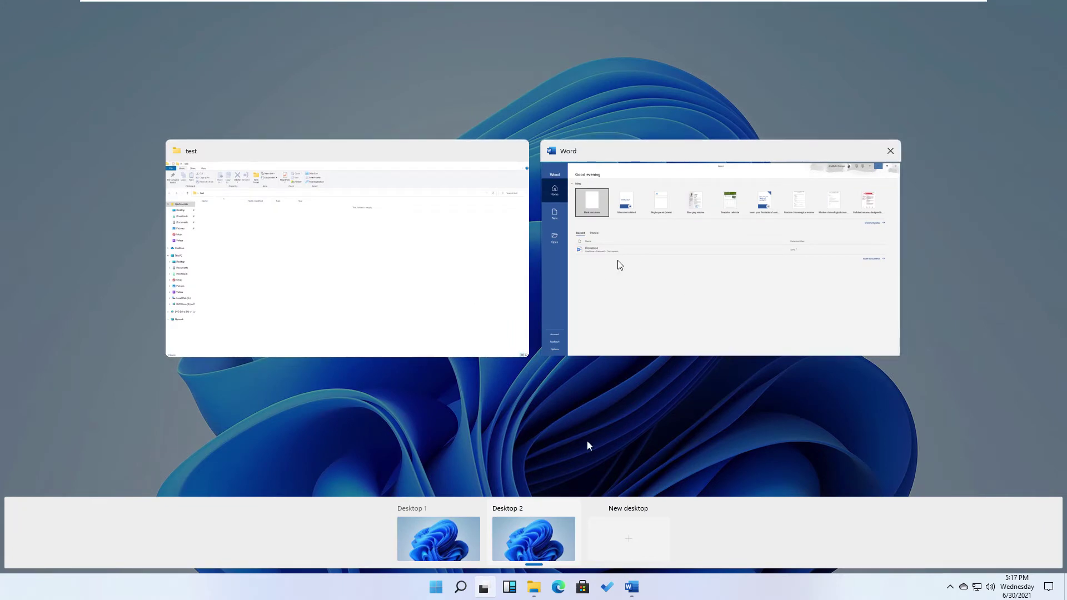
left_click(525, 463)
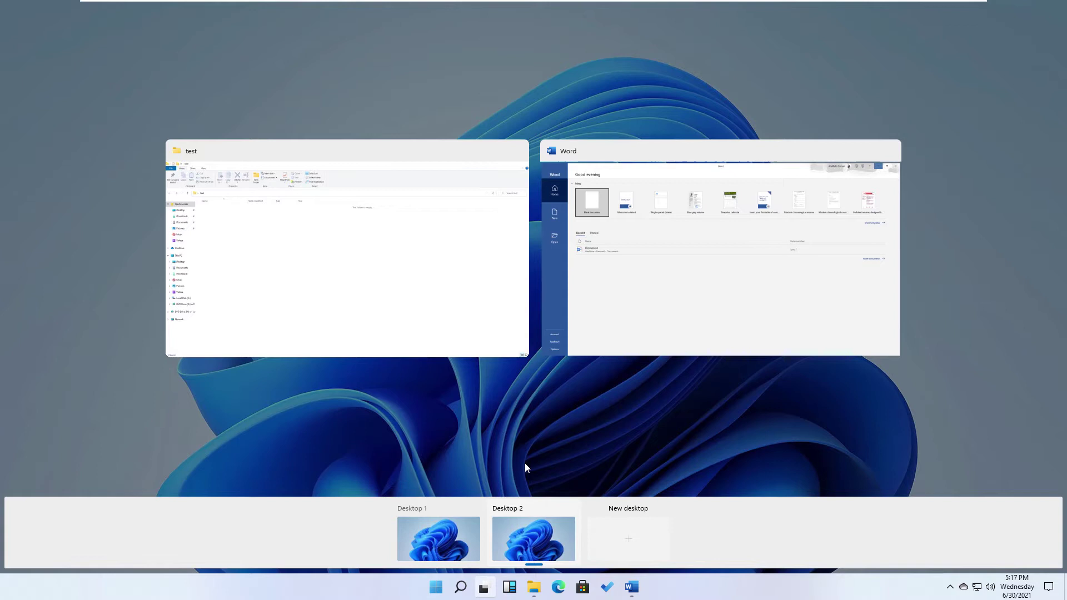
left_click(525, 463)
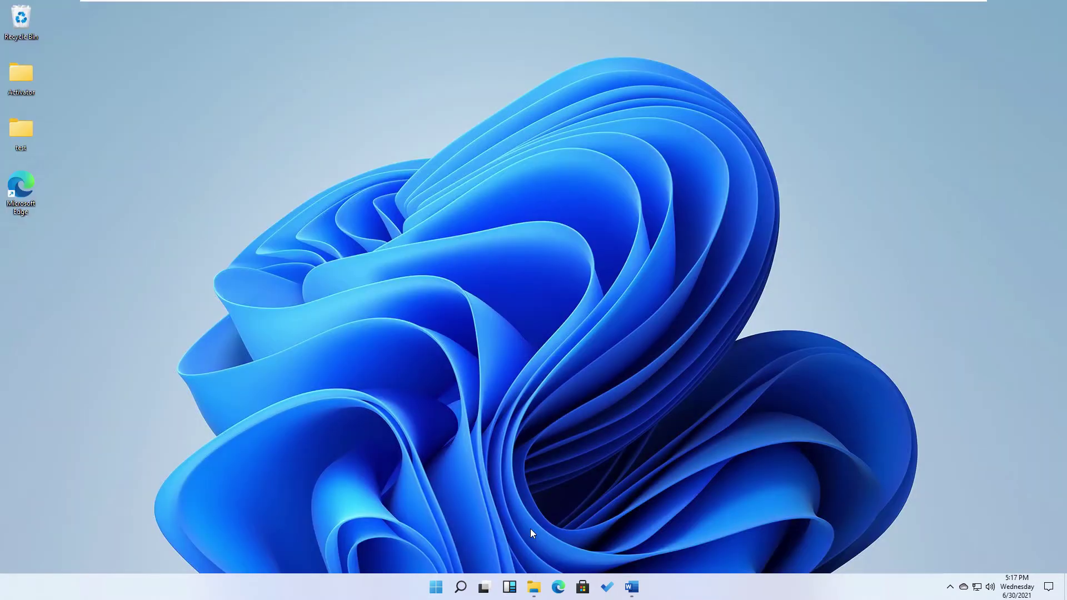
left_click(485, 583)
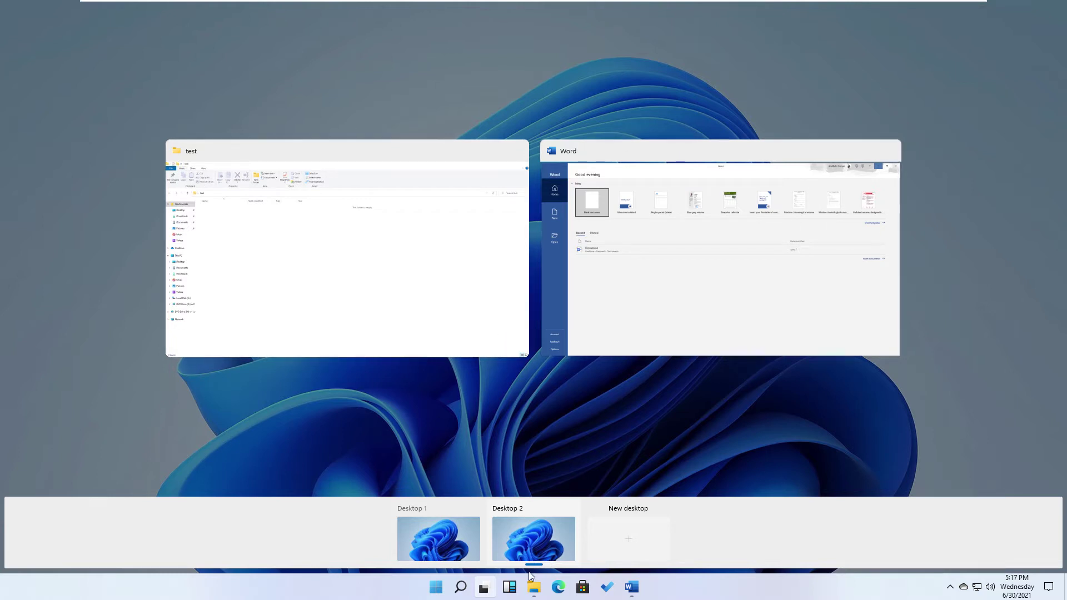
left_click(692, 489)
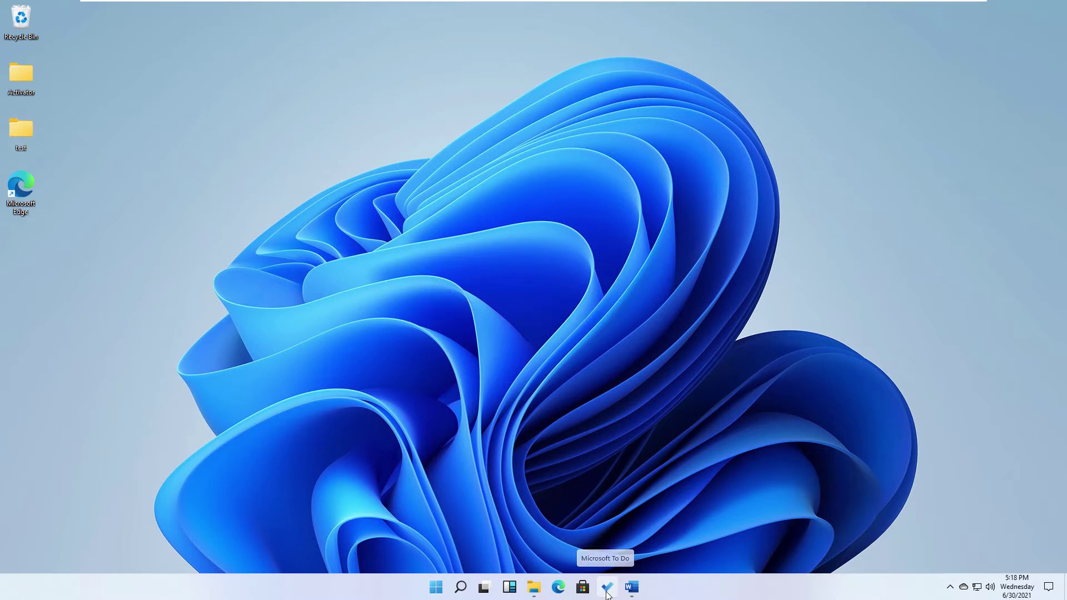
- Switch to Microsoft To Do and show the Planned list
left_click(606, 590)
left_click(606, 592)
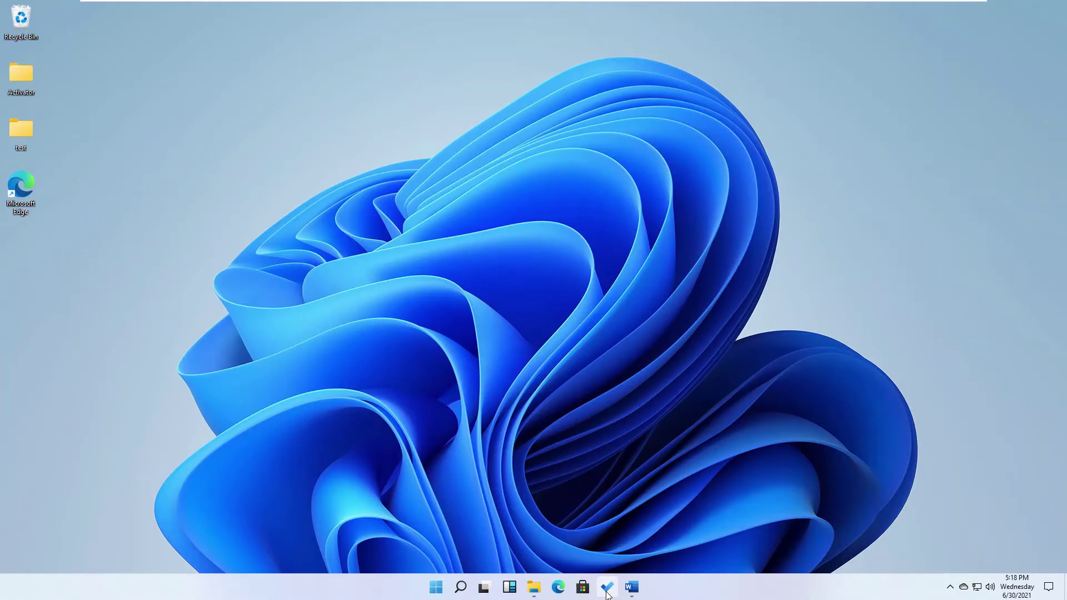
left_click(606, 593)
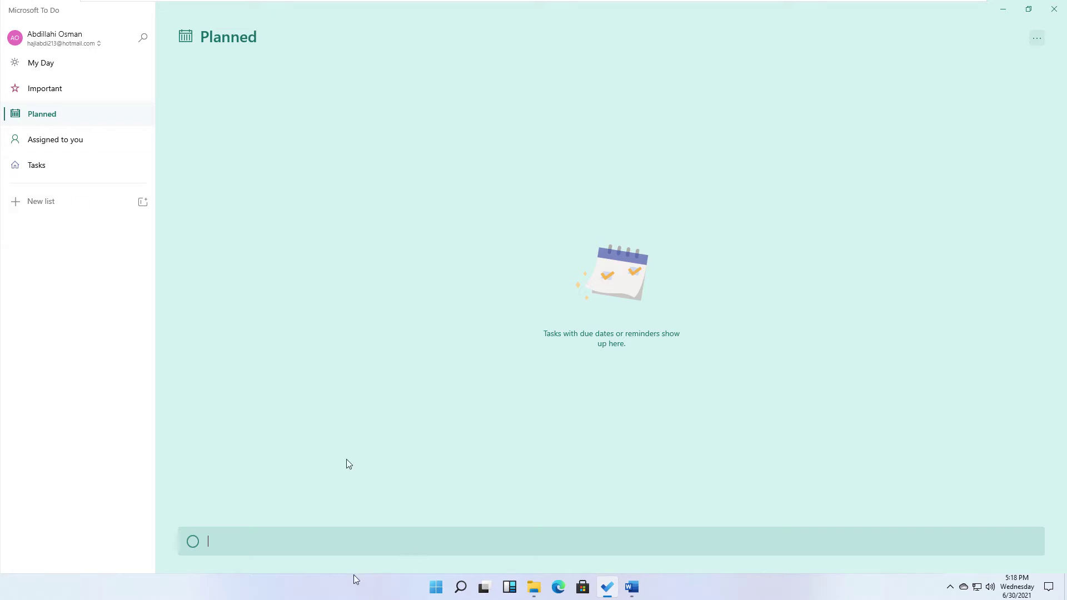
- Add the task "Video About Windows 11 new features" to the Planned list, due today
left_click(438, 549)
left_click(304, 563)
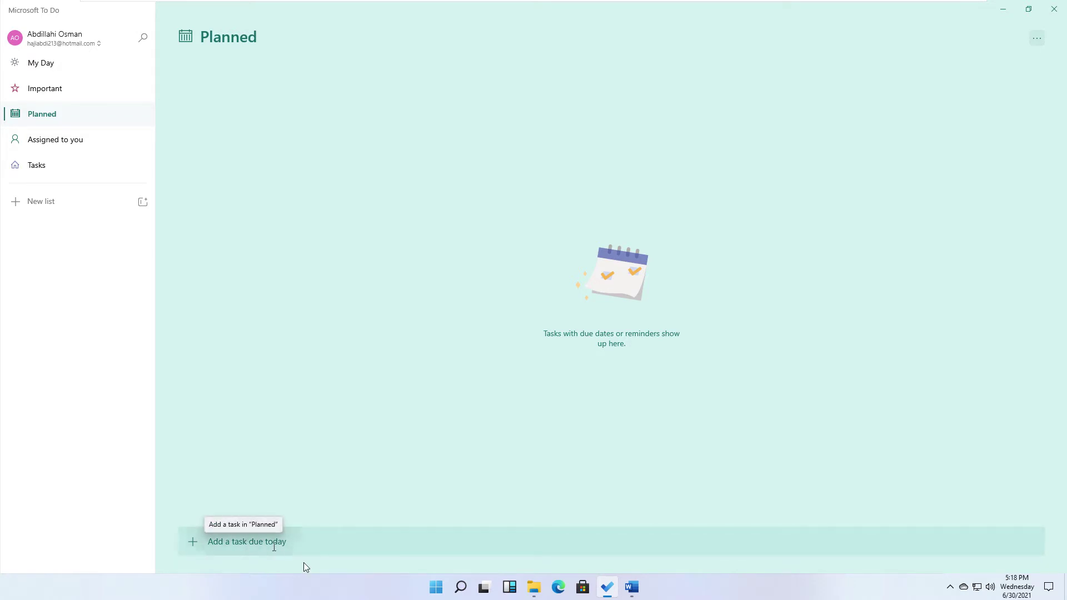
left_click(335, 552)
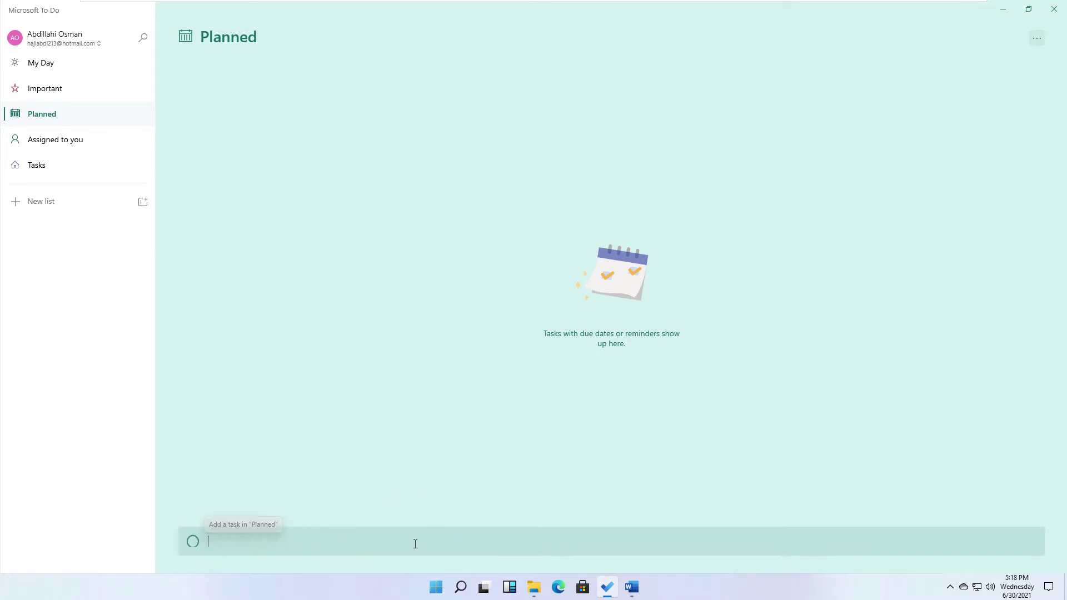
left_click(351, 500)
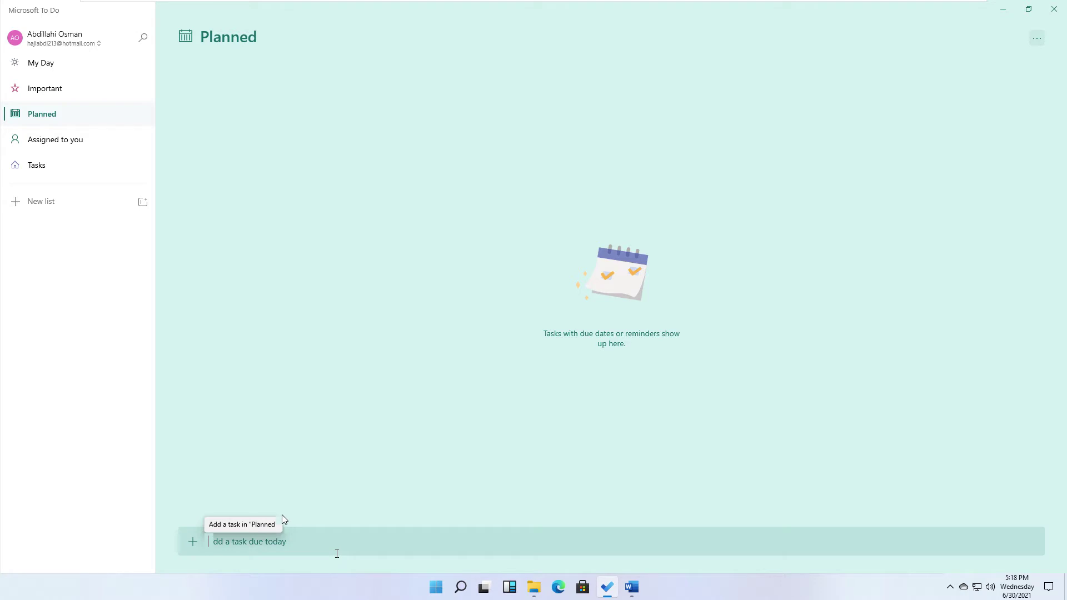
left_click(242, 549)
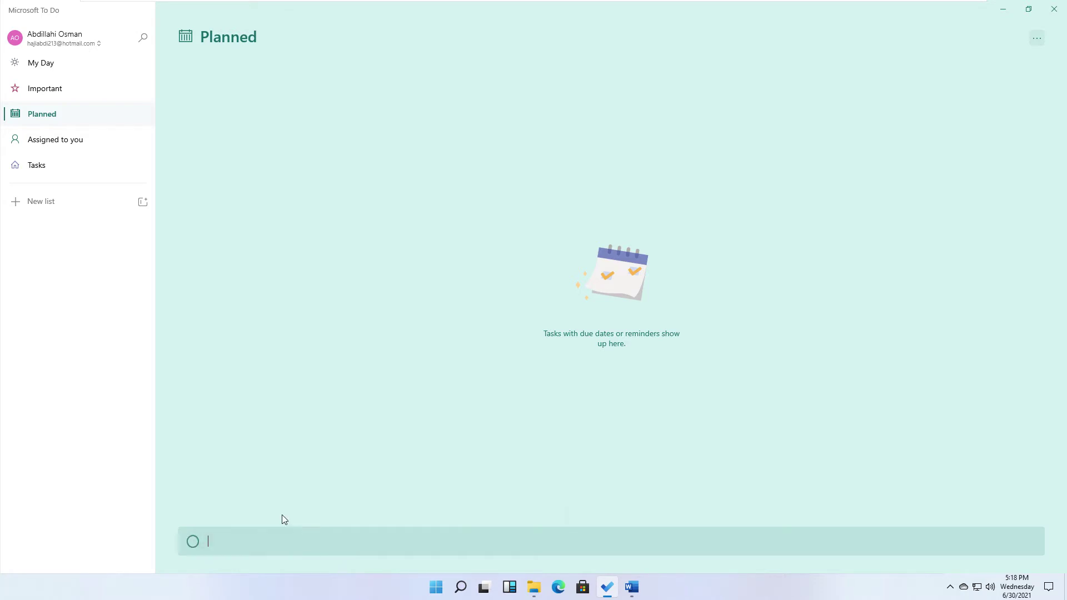
type("ide")
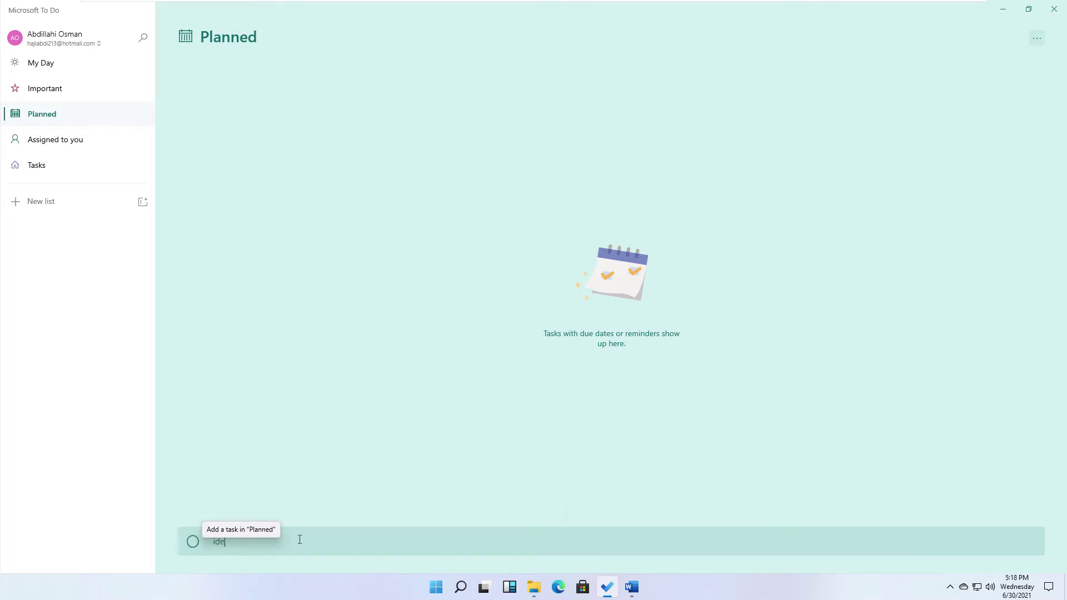
type("o ABout ")
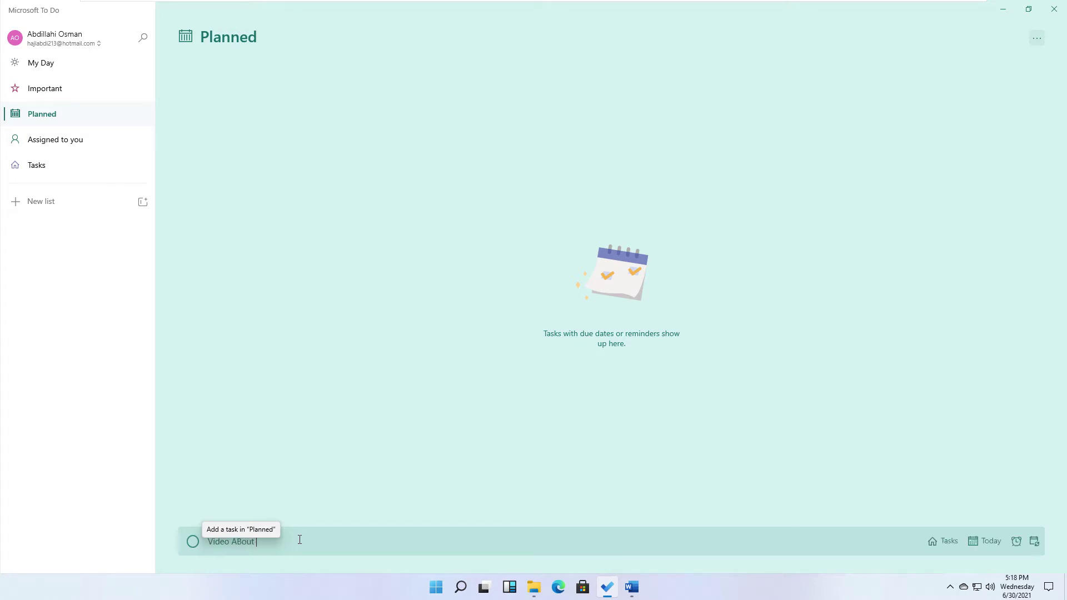
type("WIn")
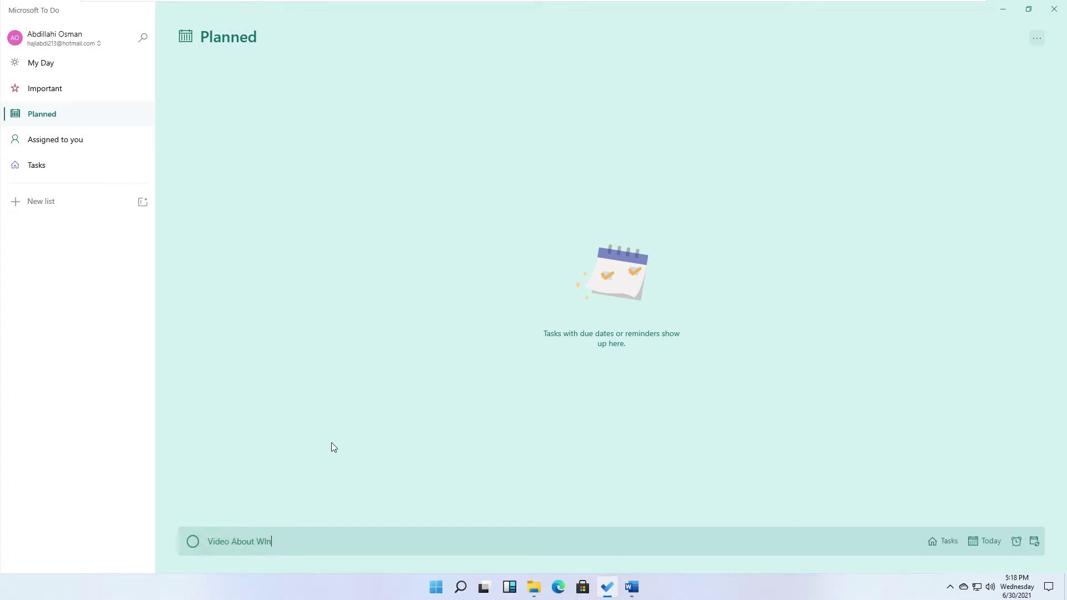
key("BackSpace")
key("BackSpace")
type("indows Preview features")
key("Return")
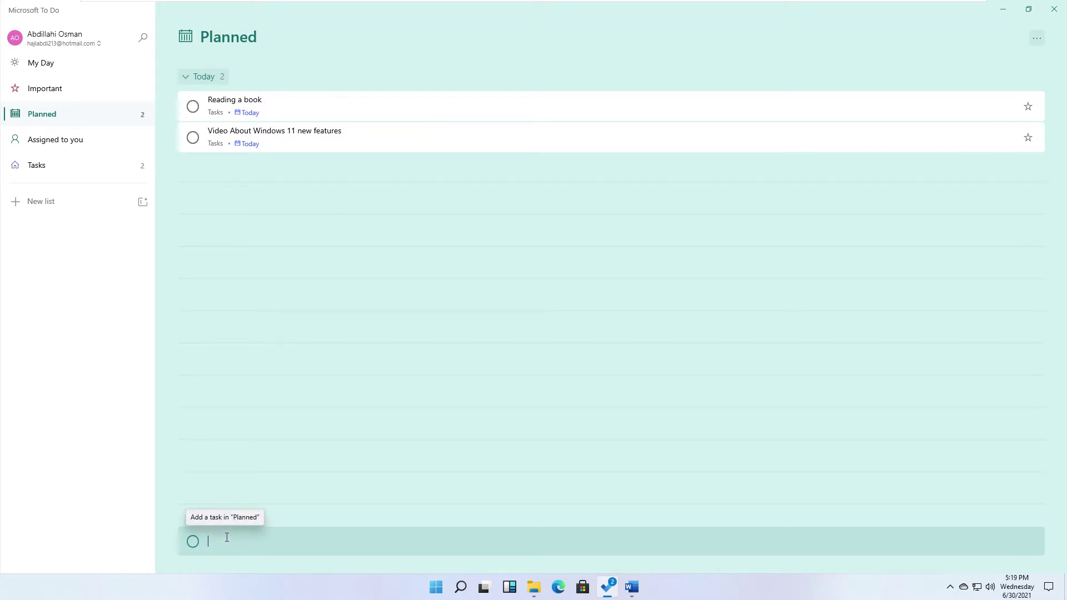
- Add the task "Editing A Commercial video" to the Planned list, due today
left_click(226, 537)
type("Editing A Commercial video")
key("Return")
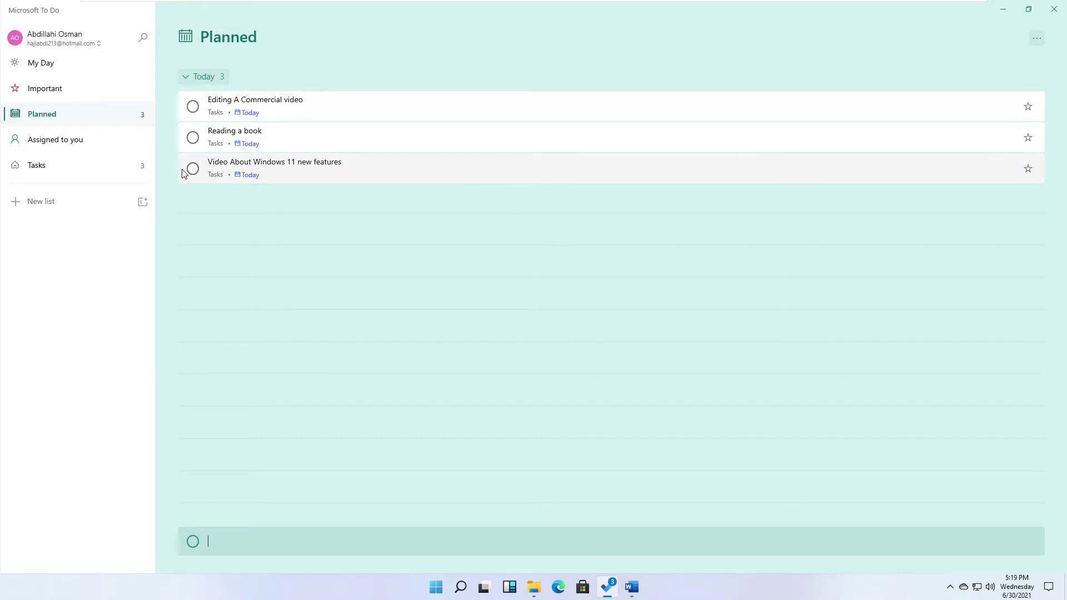
- Create a new list with its default name, and view the My Day and Tasks lists
left_click(118, 208)
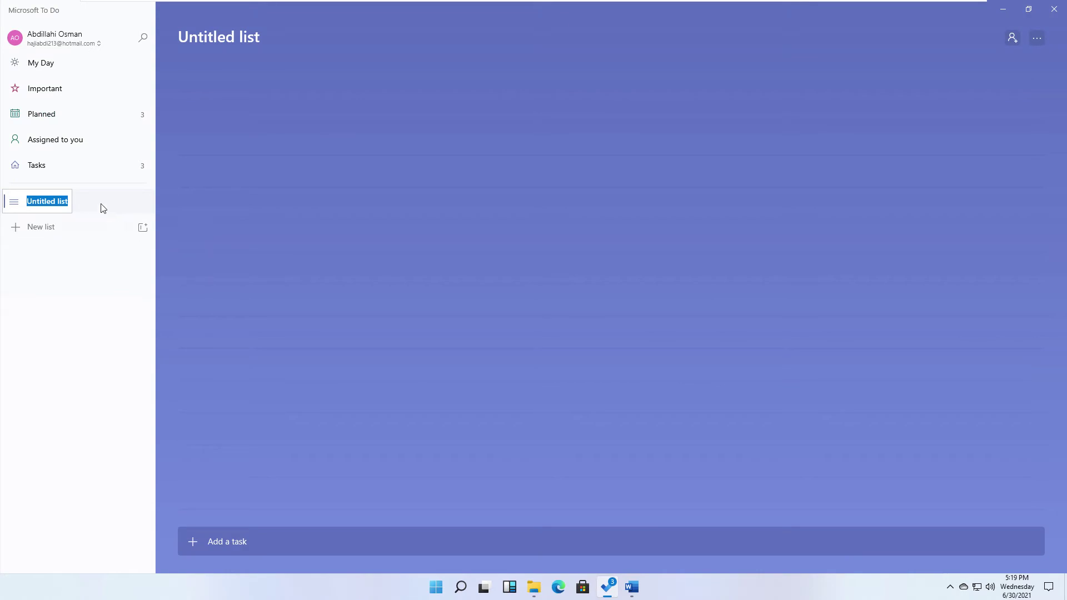
left_click(90, 69)
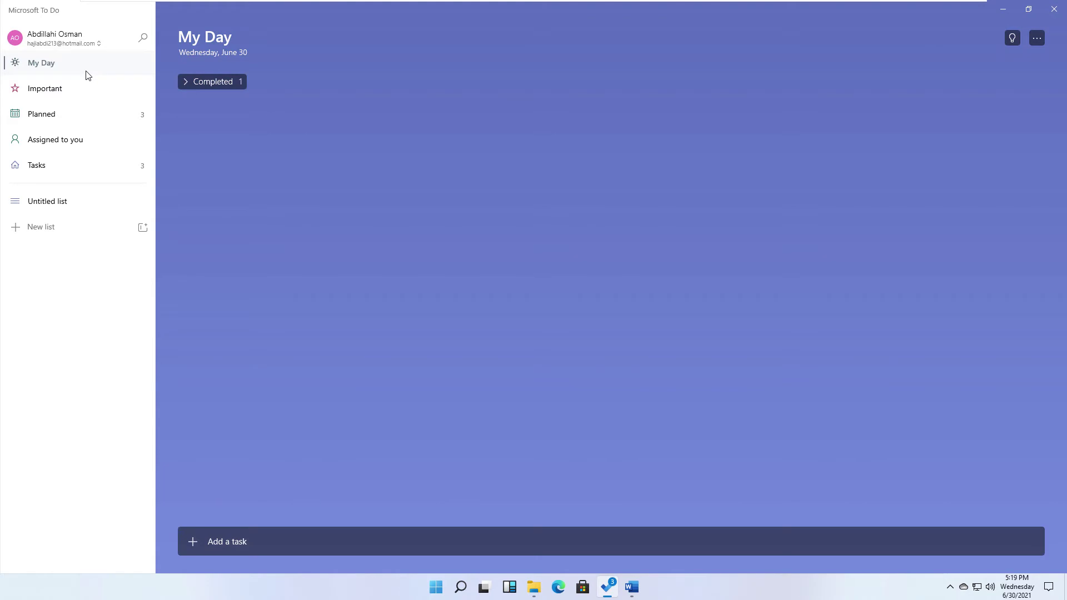
left_click(66, 165)
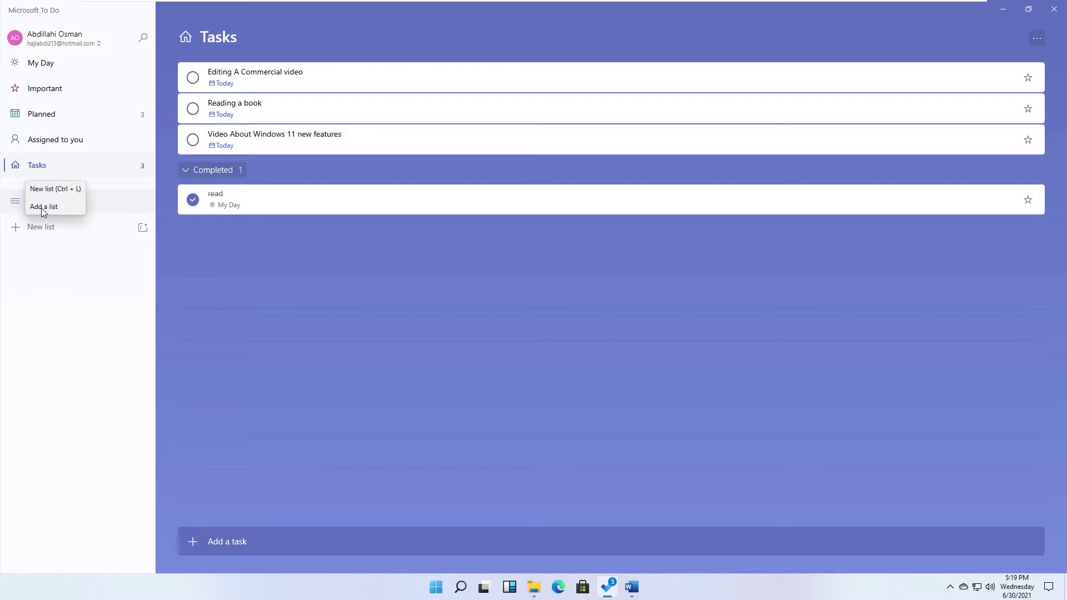
- Create another new list and name it "Tommorow"
left_click(40, 228)
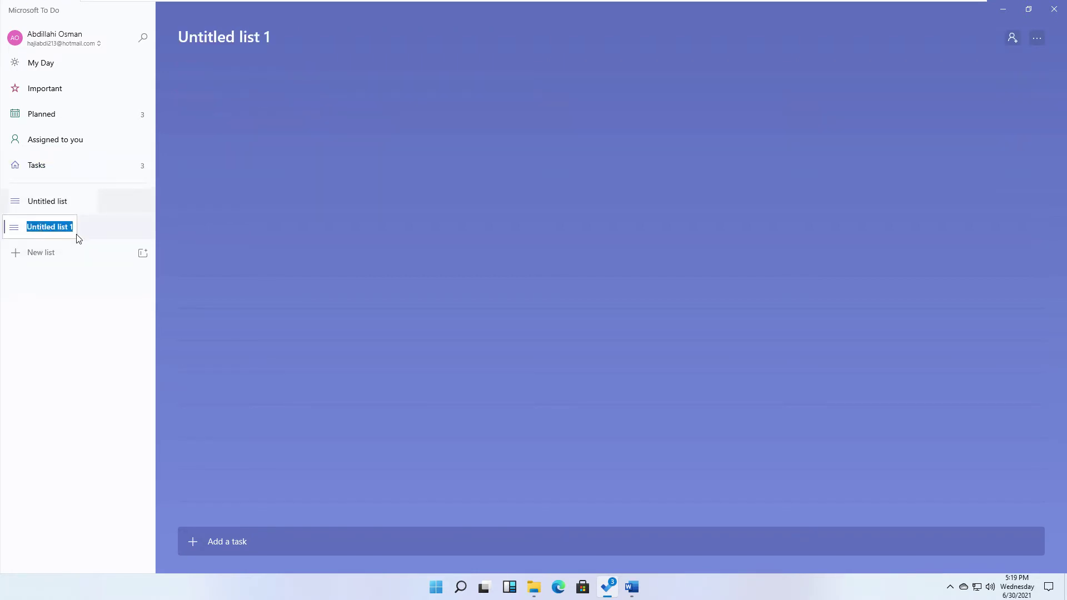
type("Tomorrow")
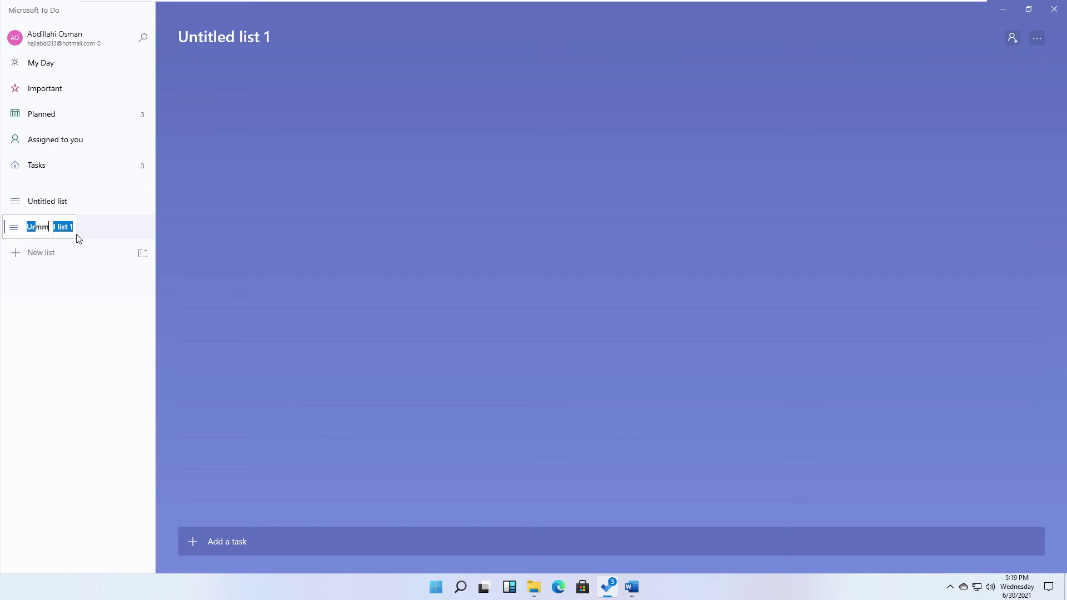
left_click(52, 316)
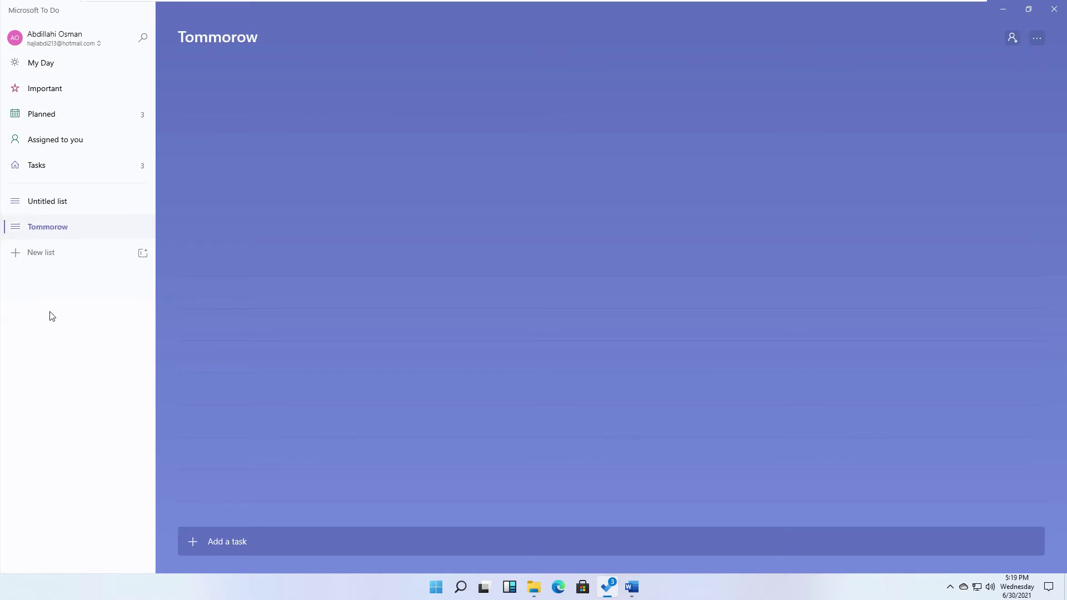
- Add the task "Reading a book" to the Tommorow list
left_click(234, 549)
type("Bu")
key("BackSpace")
key("BackSpace")
type("eating a book")
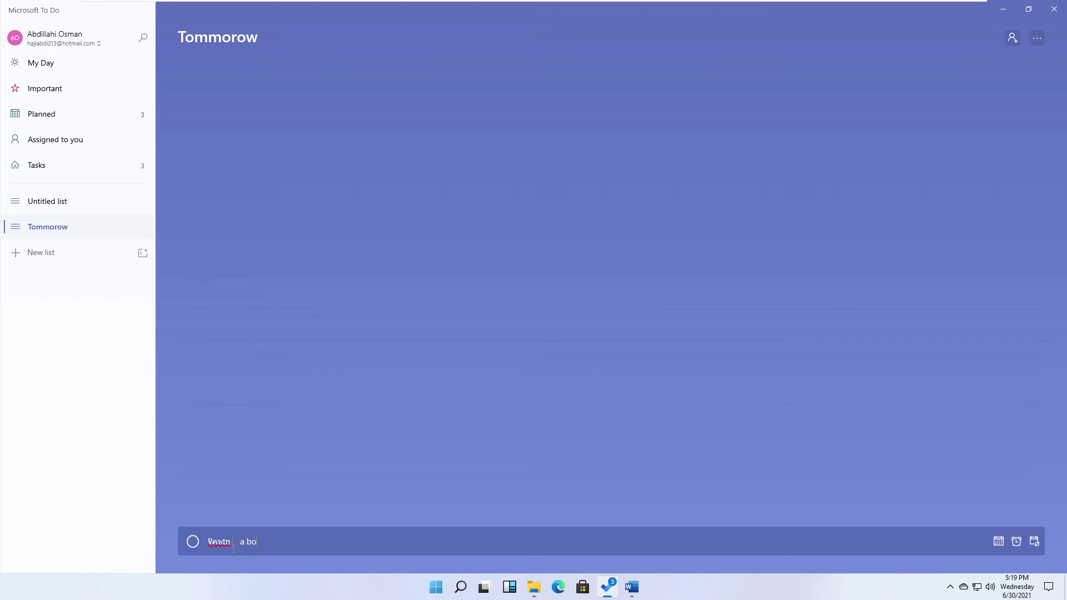
key("Return")
- Add the task "Writing A CV" to the Tommorow list
type("Writing")
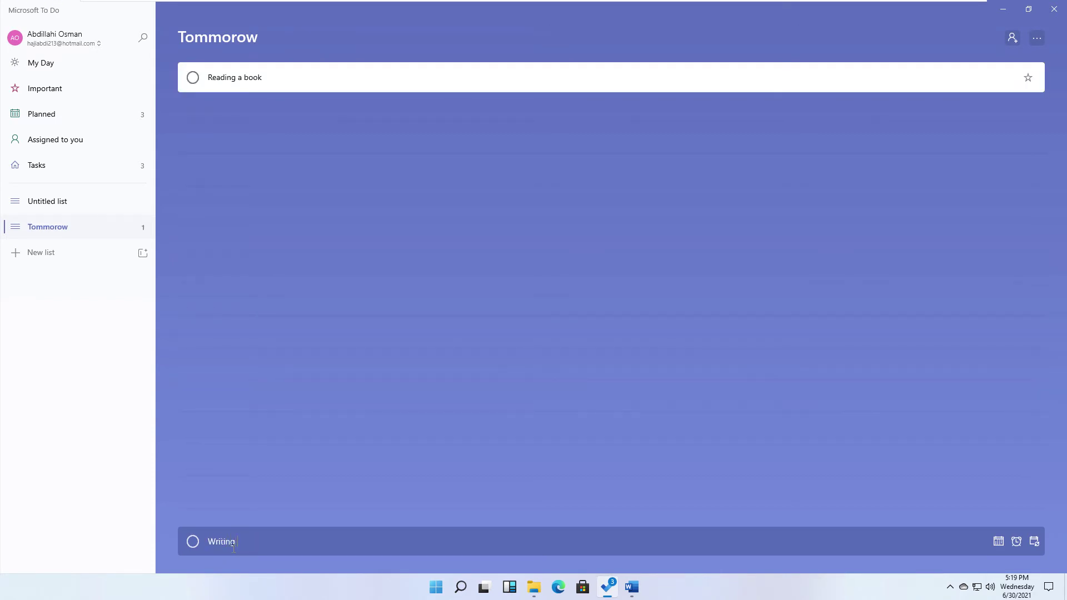
type(" a")
type("CV")
key("Return")
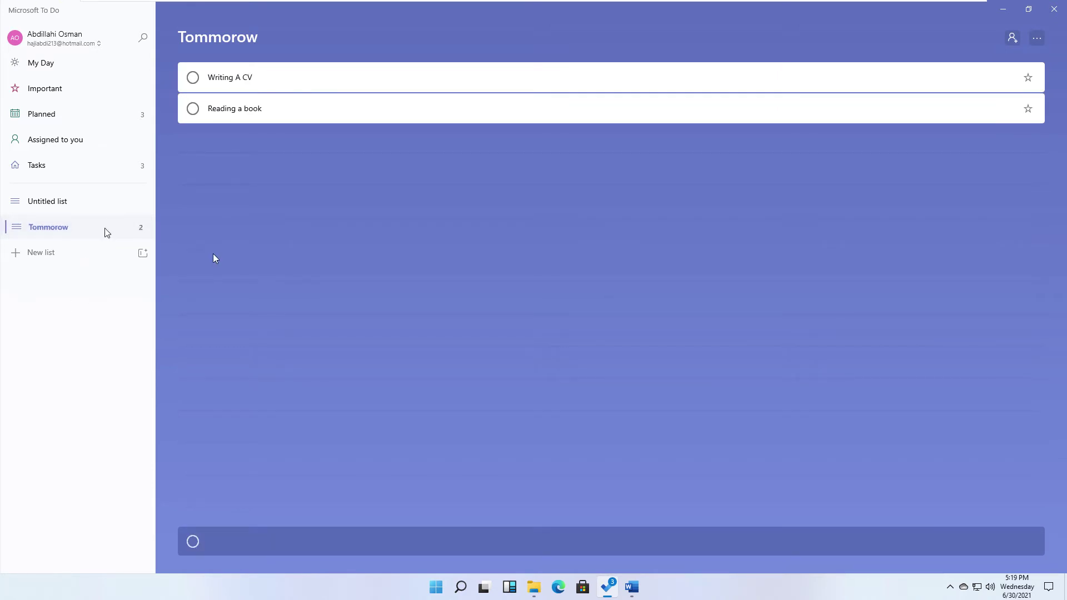
- View the Tommorow, Untitled list, Tasks and Planned lists one after another, and return to the desktop
left_click(67, 228)
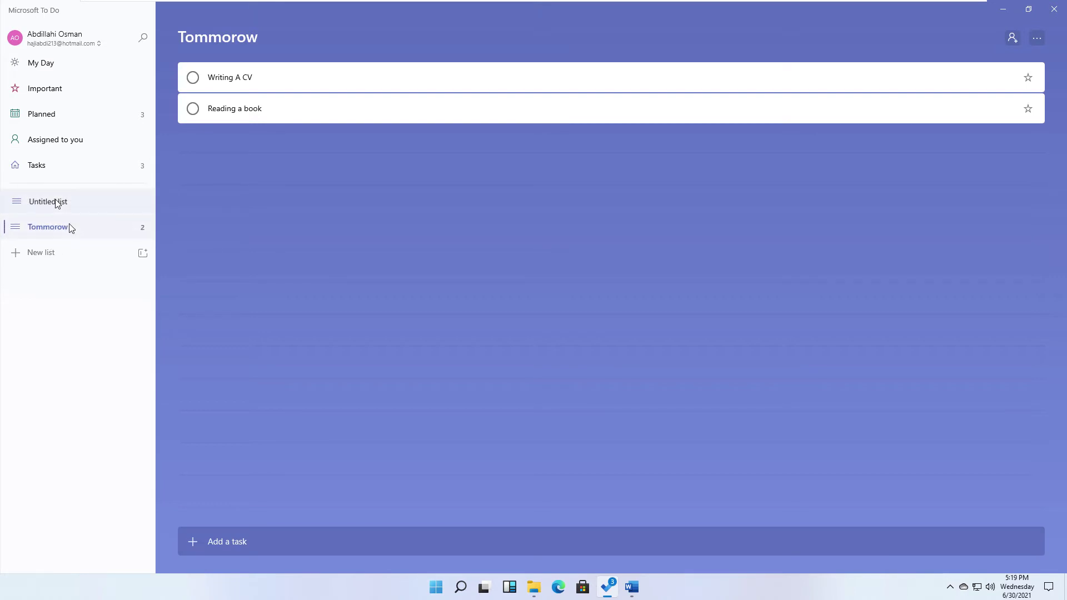
left_click(83, 201)
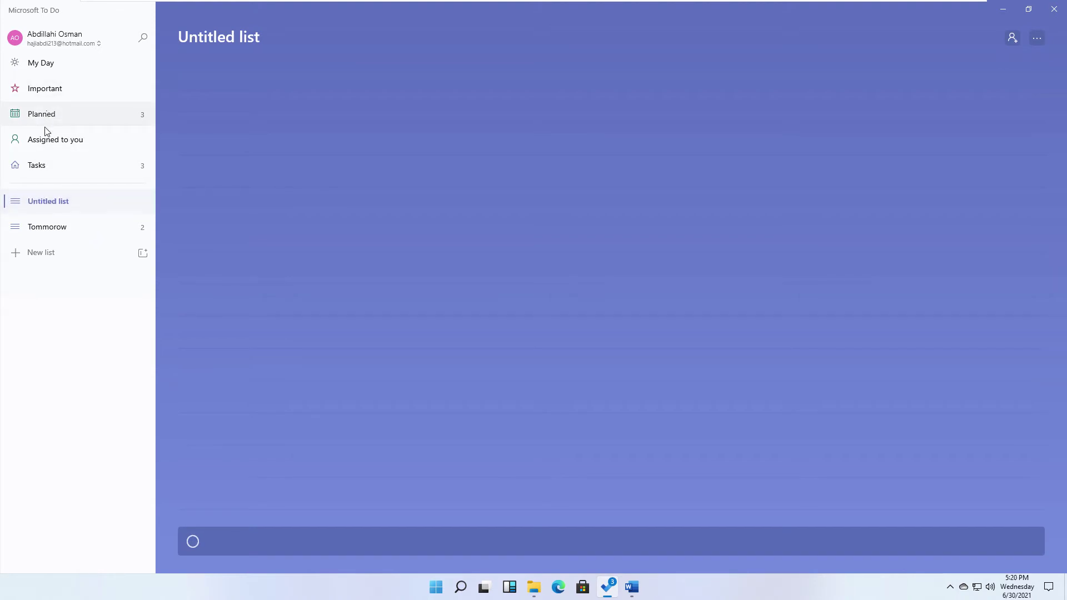
left_click(42, 165)
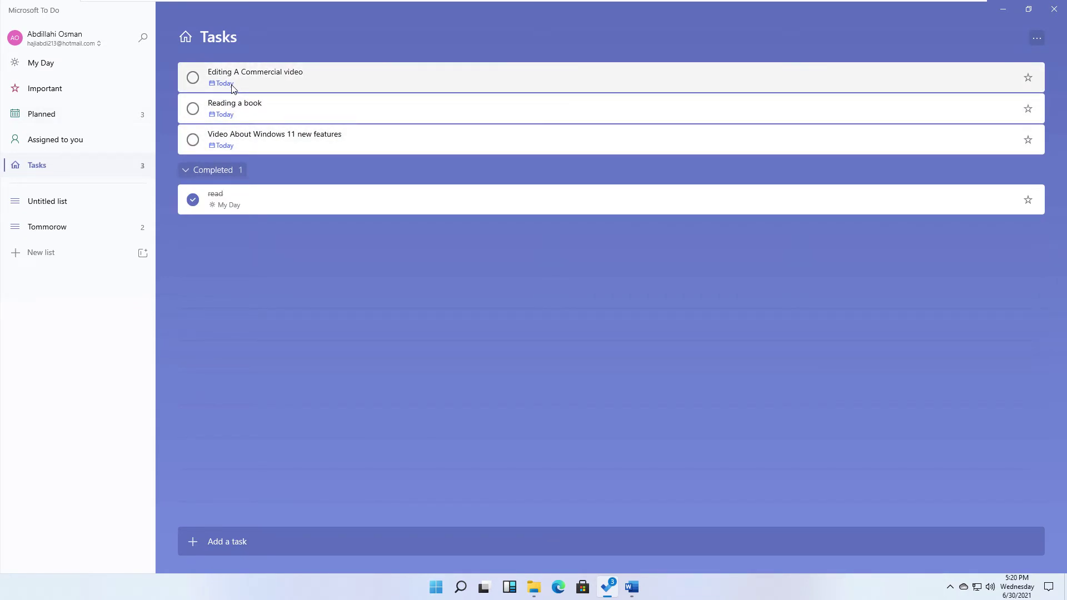
left_click(88, 119)
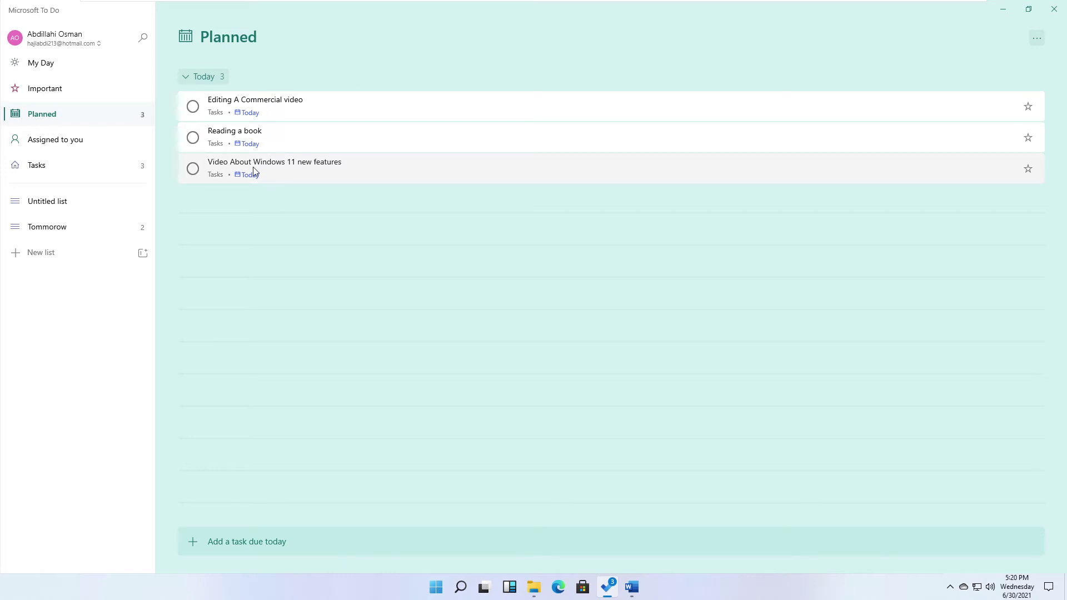
key("super+d")
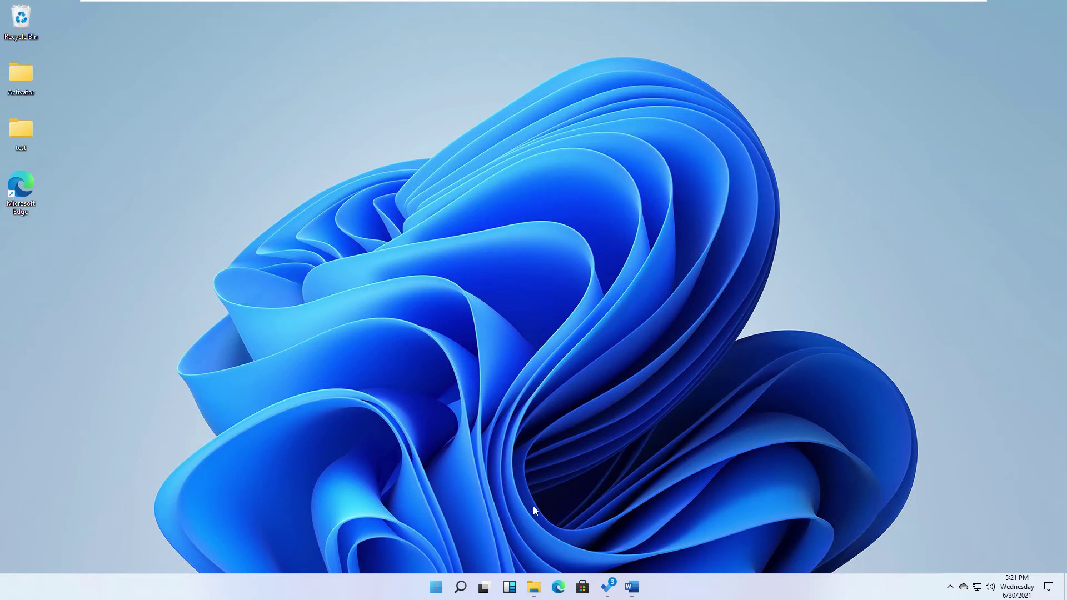
- Open the Widgets board, look through its weather, market, sports and news cards, and close it
left_click(512, 592)
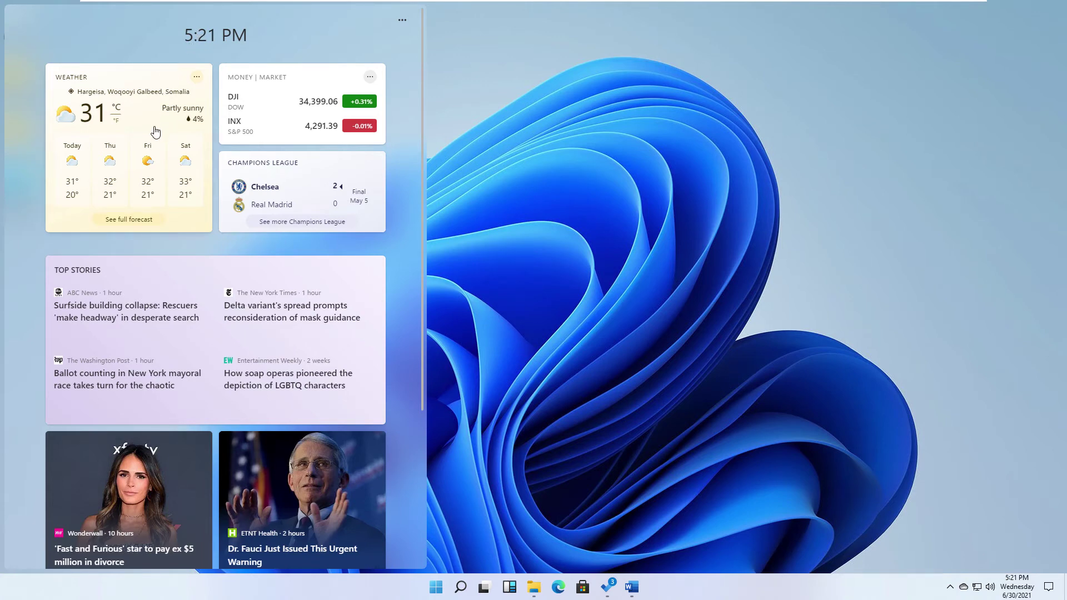
scroll(155, 133, "down", 2)
scroll(152, 137, "up", 2)
scroll(152, 141, "down", 3)
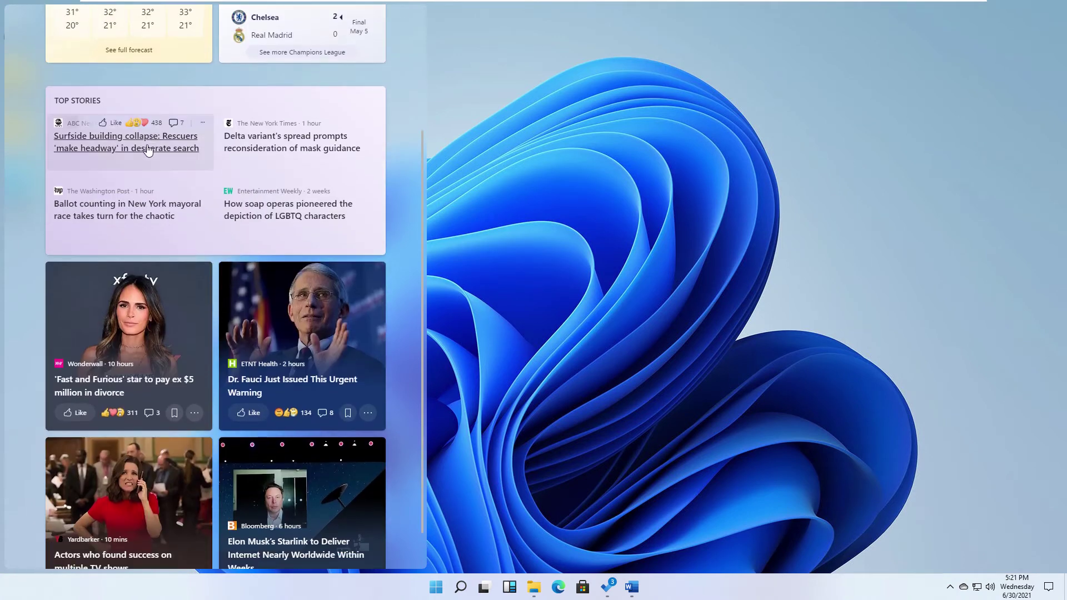
scroll(142, 162, "down", 1)
scroll(253, 270, "up", 1)
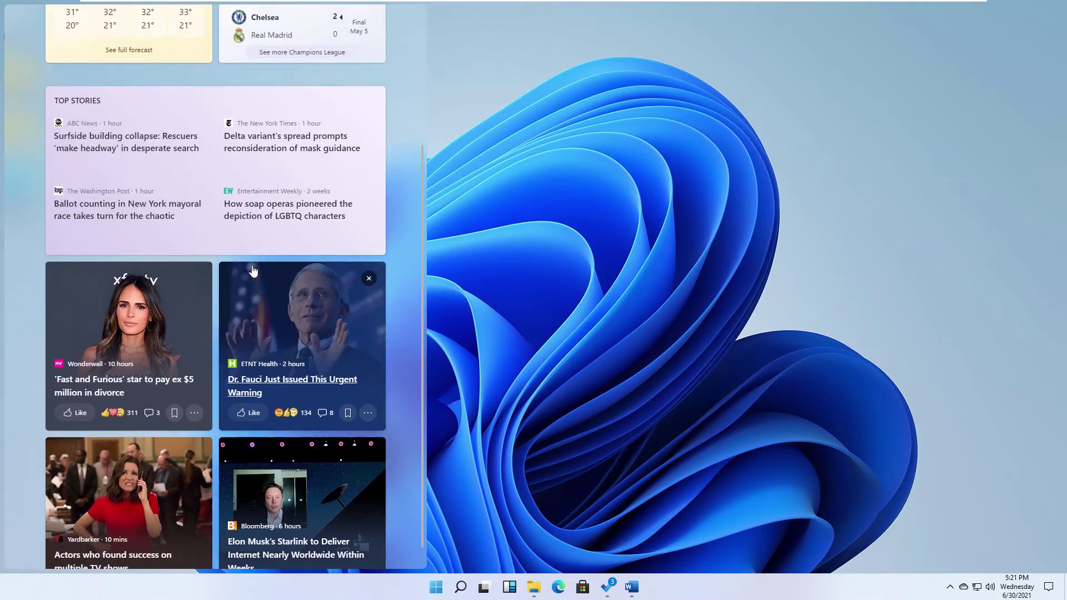
scroll(179, 231, "up", 3)
scroll(176, 262, "down", 4)
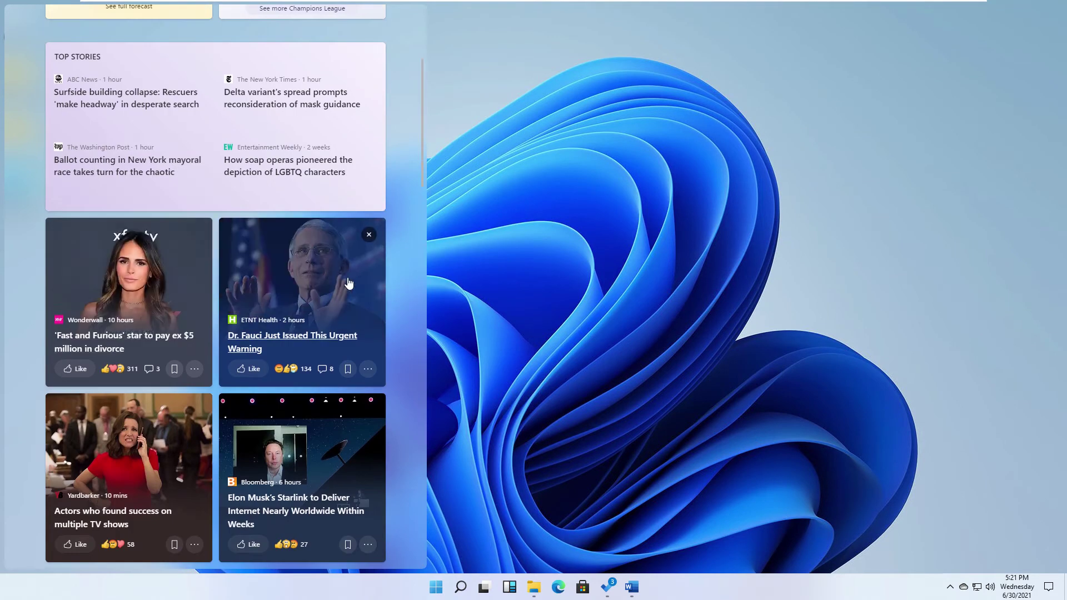
scroll(341, 334, "down", 3)
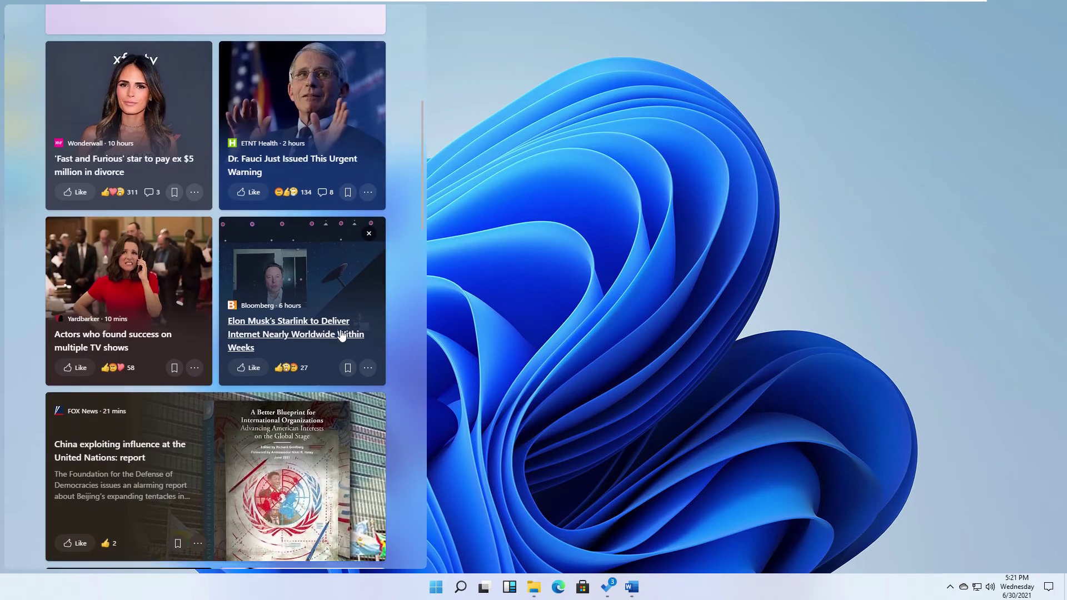
scroll(342, 333, "down", 15)
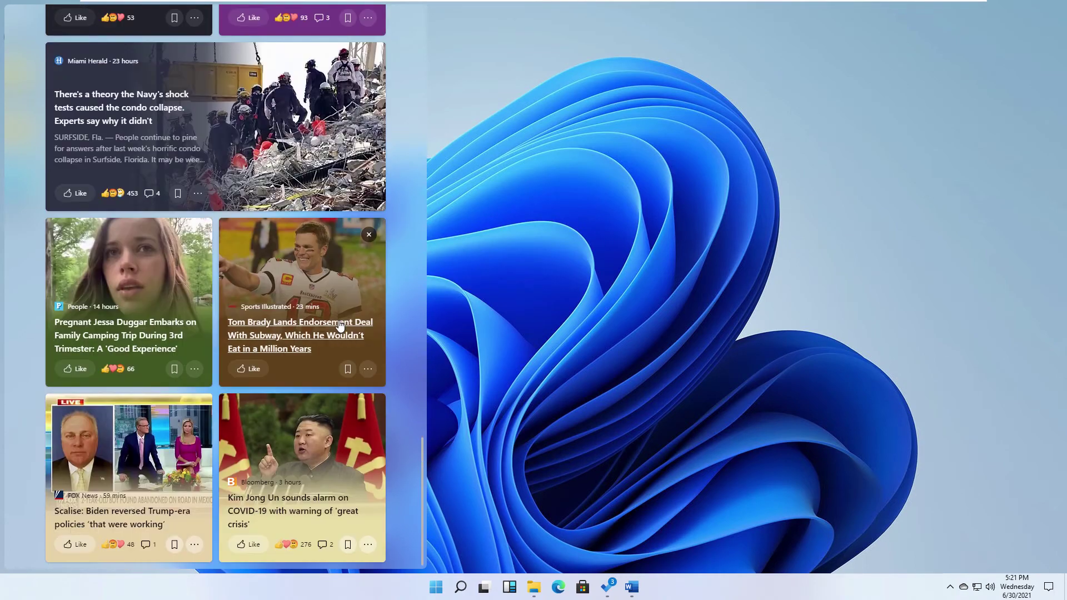
scroll(340, 325, "up", 8)
left_click(508, 587)
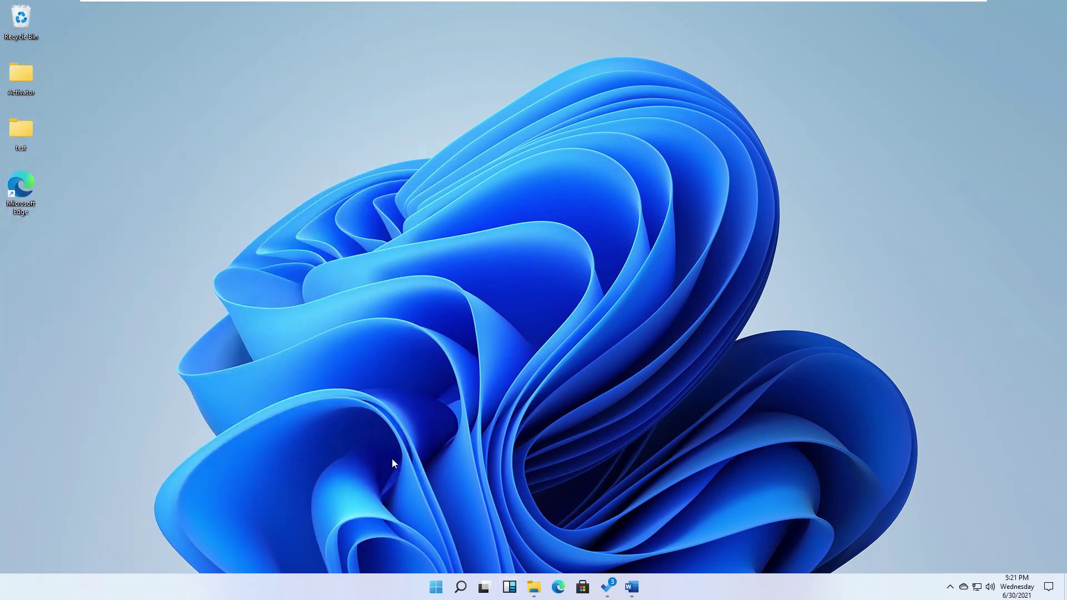
- Show File Explorer's Quick access view to examine the new folder icons, and return to the desktop
mouse_move(509, 587)
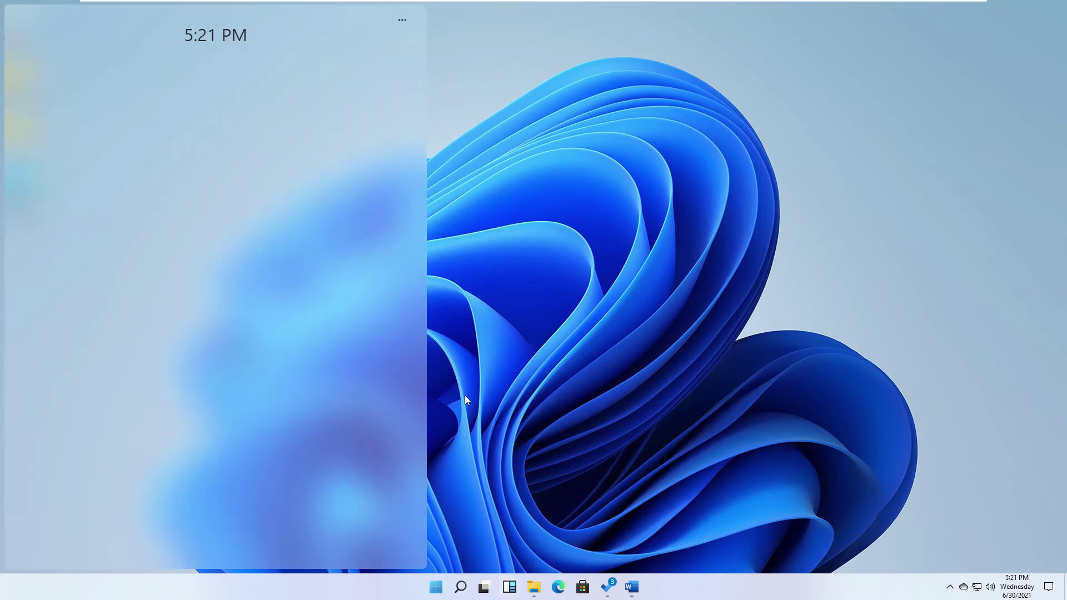
key("super+e")
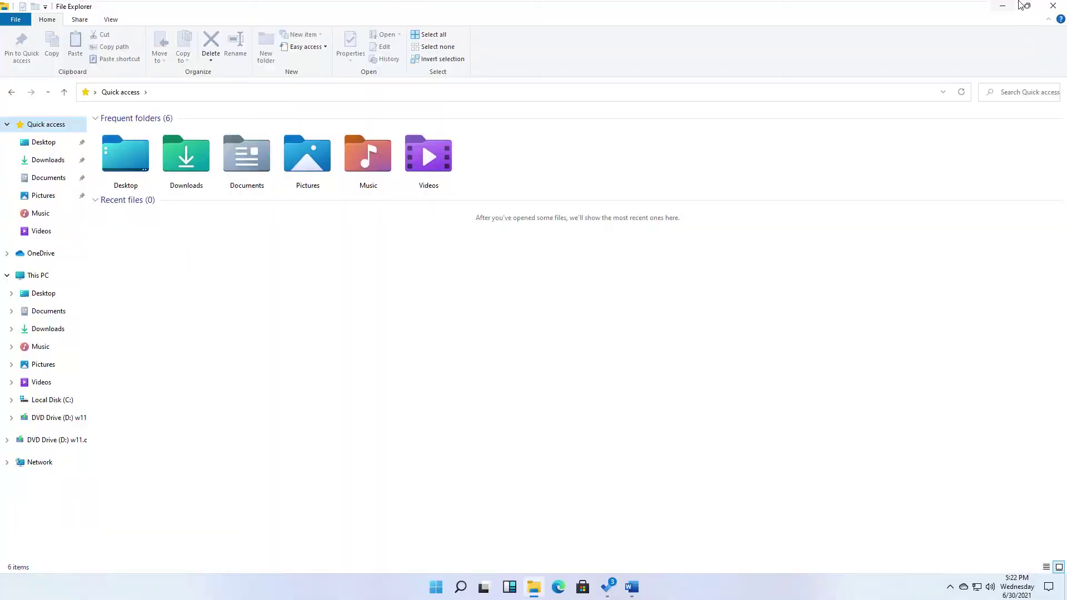
left_click(1003, 6)
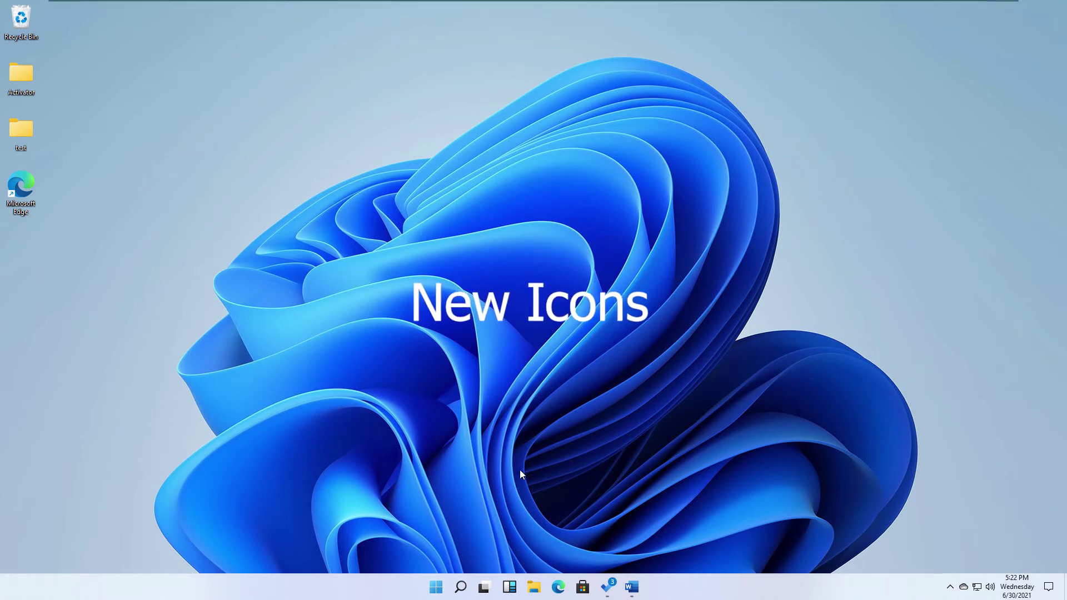
left_click(532, 587)
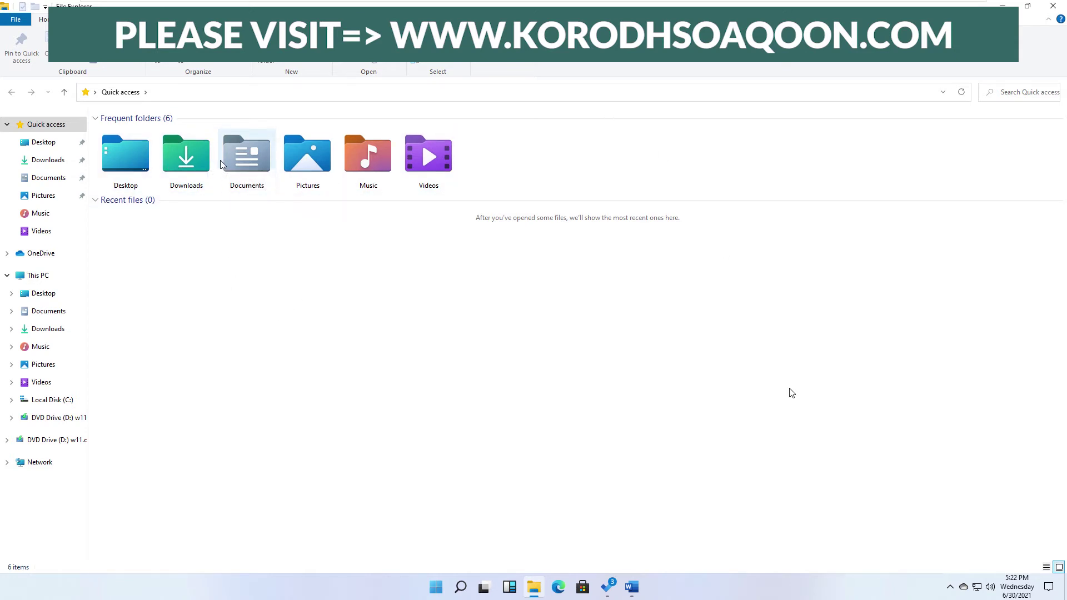
key("super+d")
- Create a new folder on the desktop with its default name and open the icon selection in its properties
right_click(561, 364)
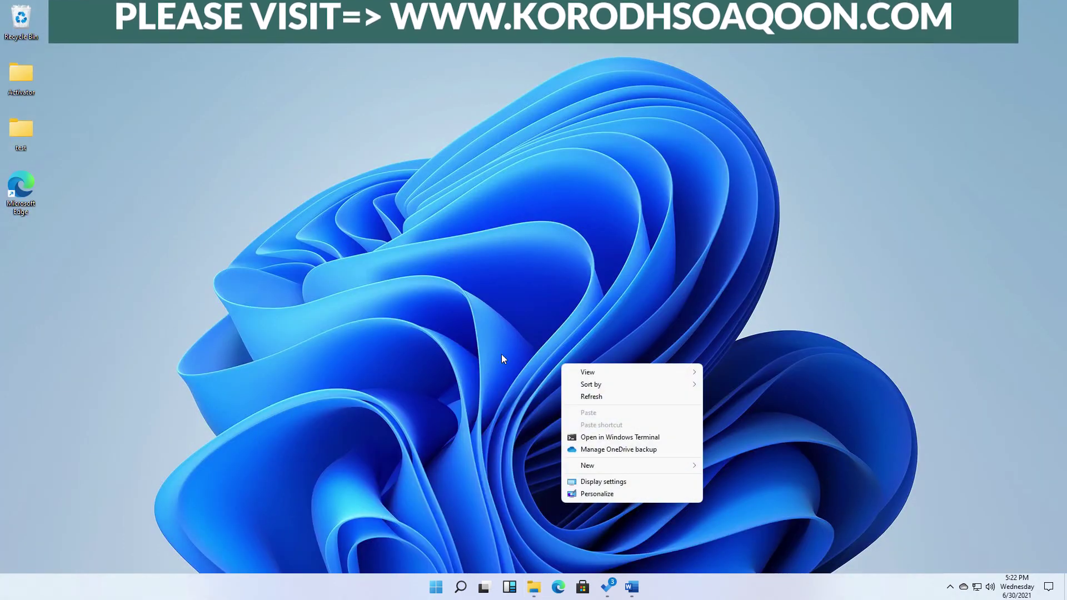
mouse_move(611, 466)
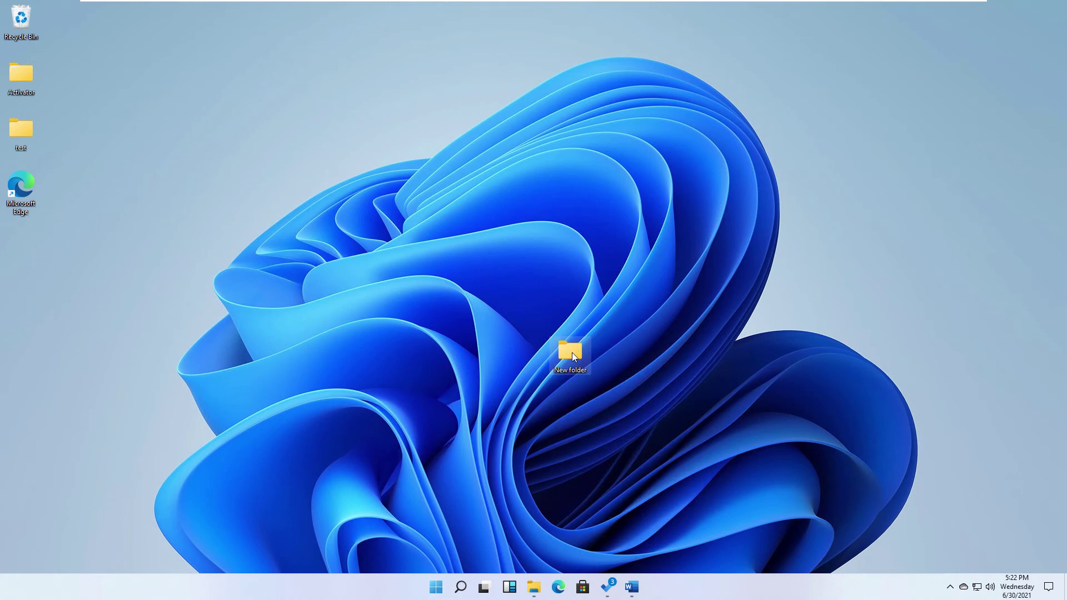
right_click(574, 348)
left_click(616, 551)
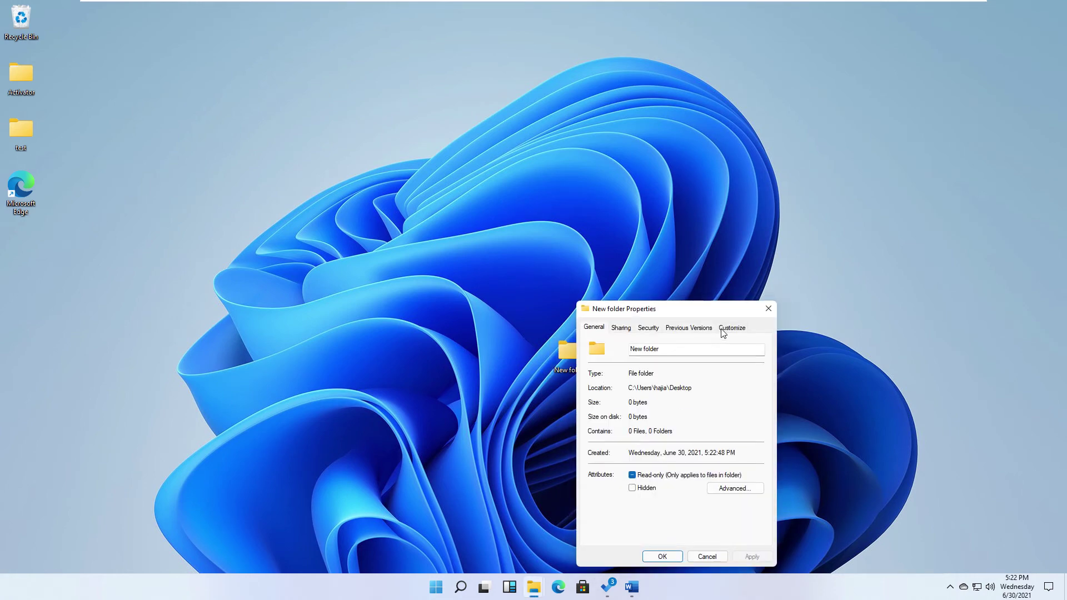
left_click(727, 328)
left_click(625, 495)
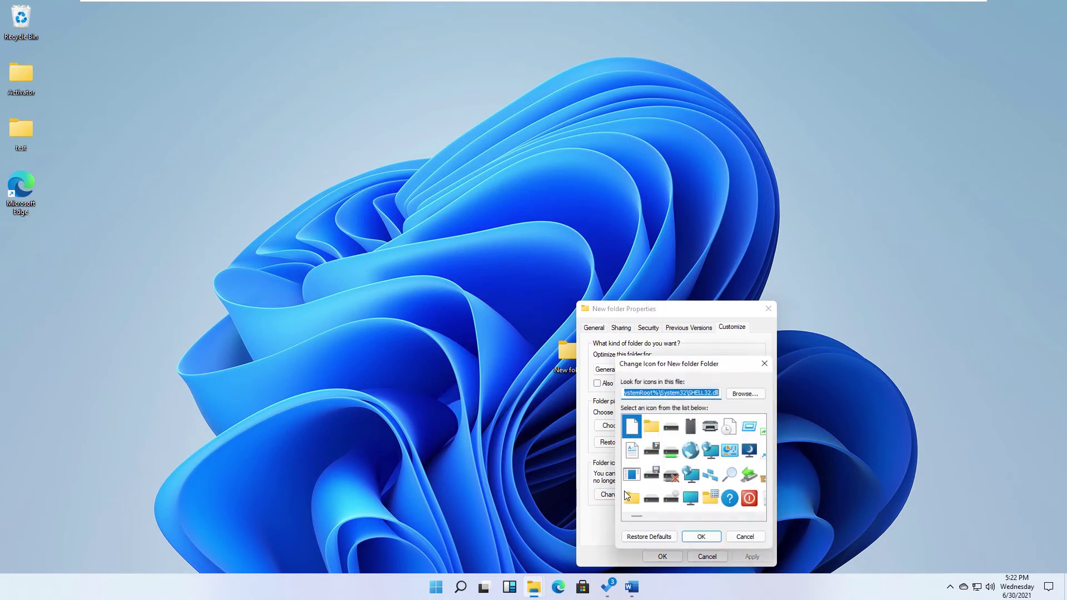
- Browse through the available SHELL32.dll icons for the new folder
left_click(763, 518)
left_click(763, 518)
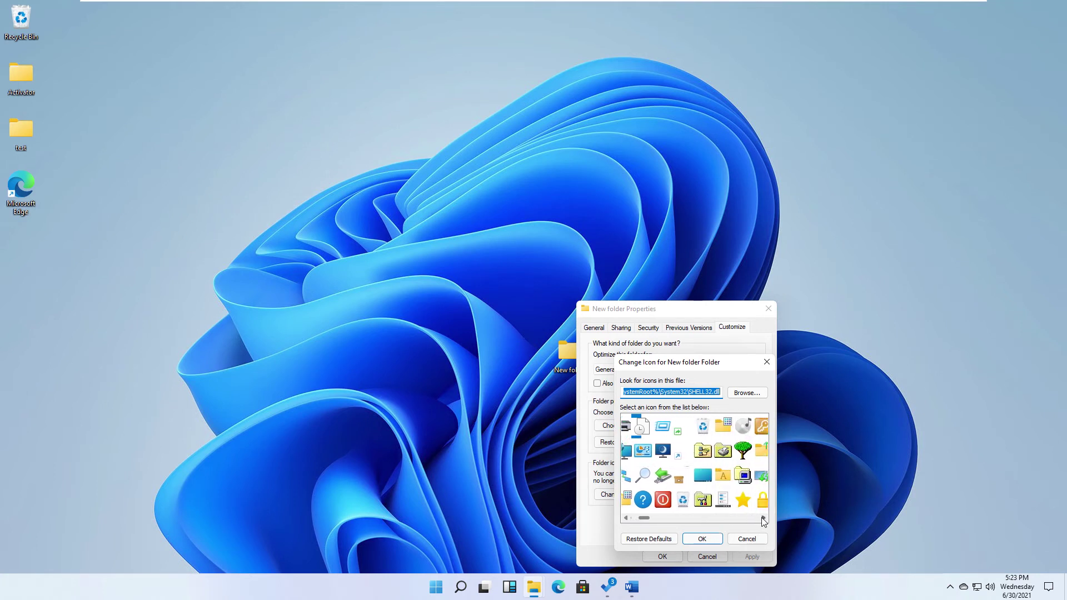
left_click(763, 518)
left_click(762, 518)
left_click(763, 518)
left_click(763, 519)
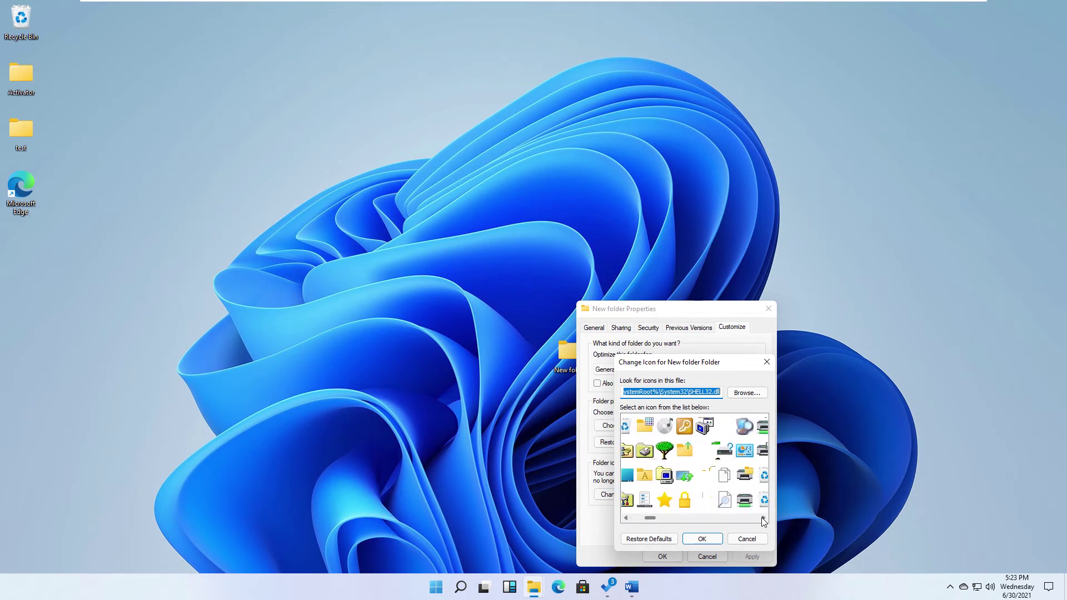
left_click(763, 519)
left_click(763, 518)
left_click(763, 519)
left_click(762, 518)
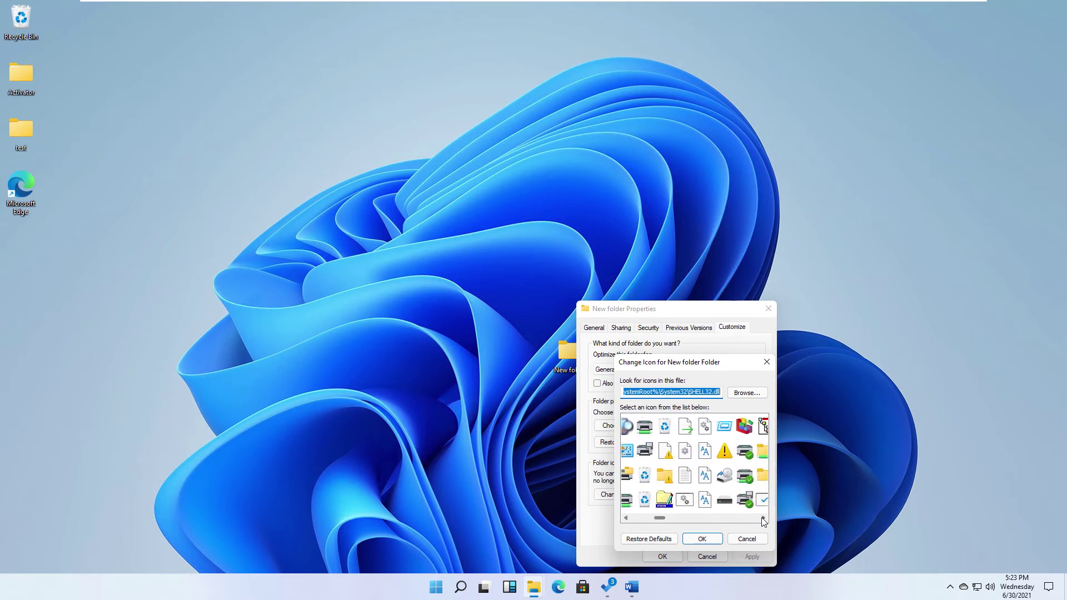
left_click(762, 518)
left_click(763, 518)
left_click(763, 519)
left_click(763, 518)
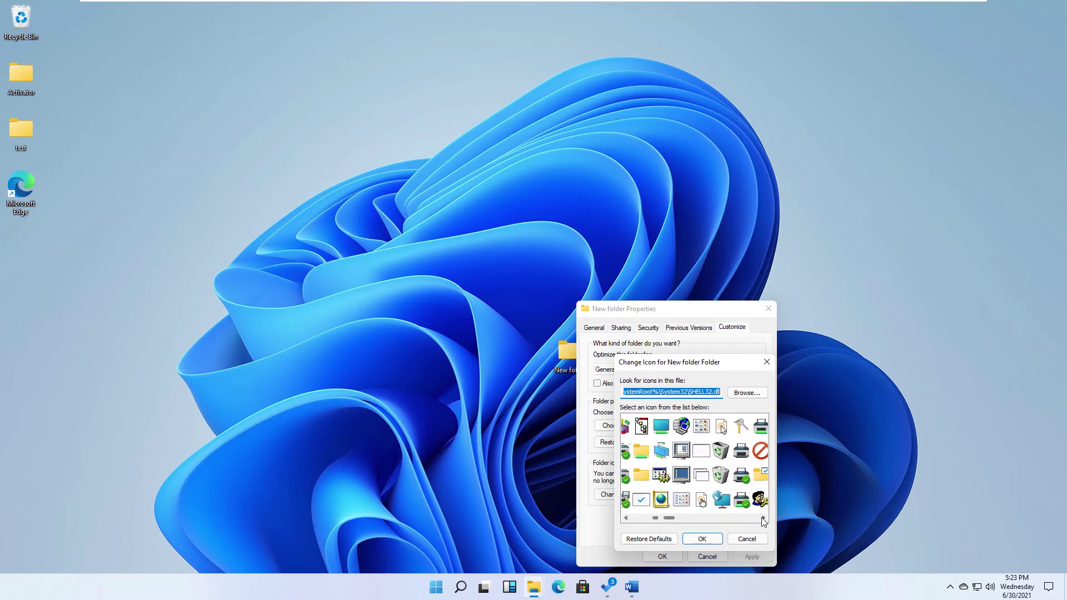
left_click(763, 518)
left_click(763, 518)
left_click(762, 518)
left_click(763, 518)
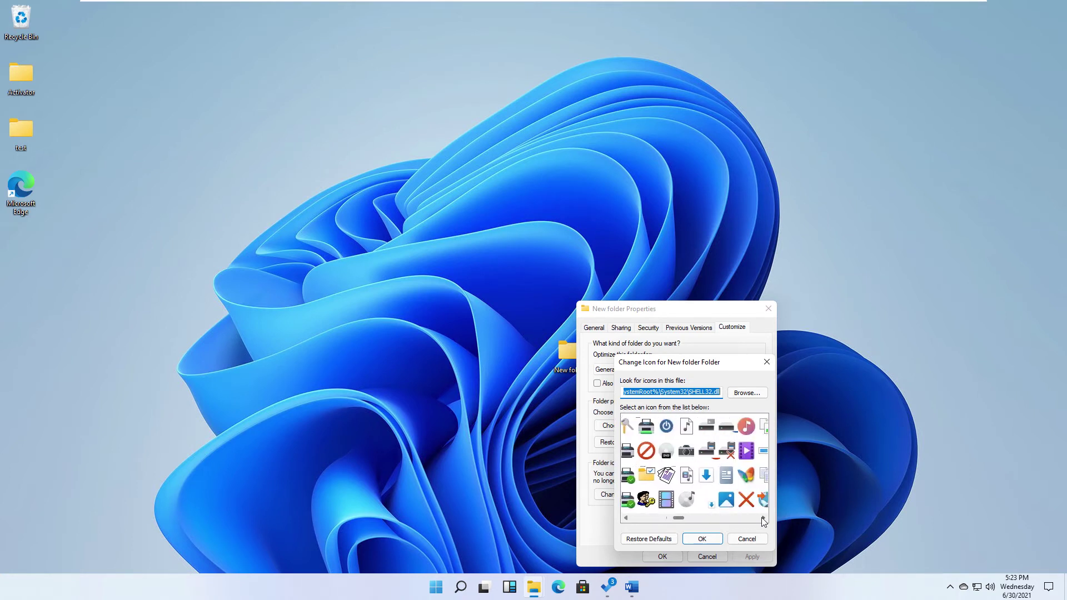
left_click(763, 519)
left_click(763, 519)
left_click(763, 519)
left_click(762, 518)
left_click(763, 519)
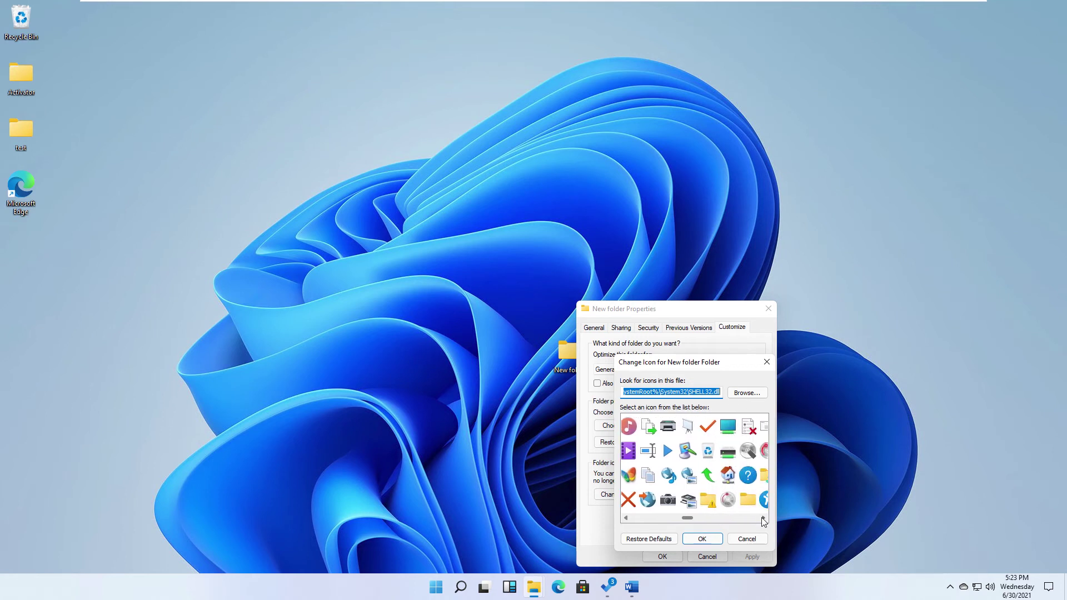
left_click(763, 519)
left_click(763, 518)
scroll(704, 502, "down", 8)
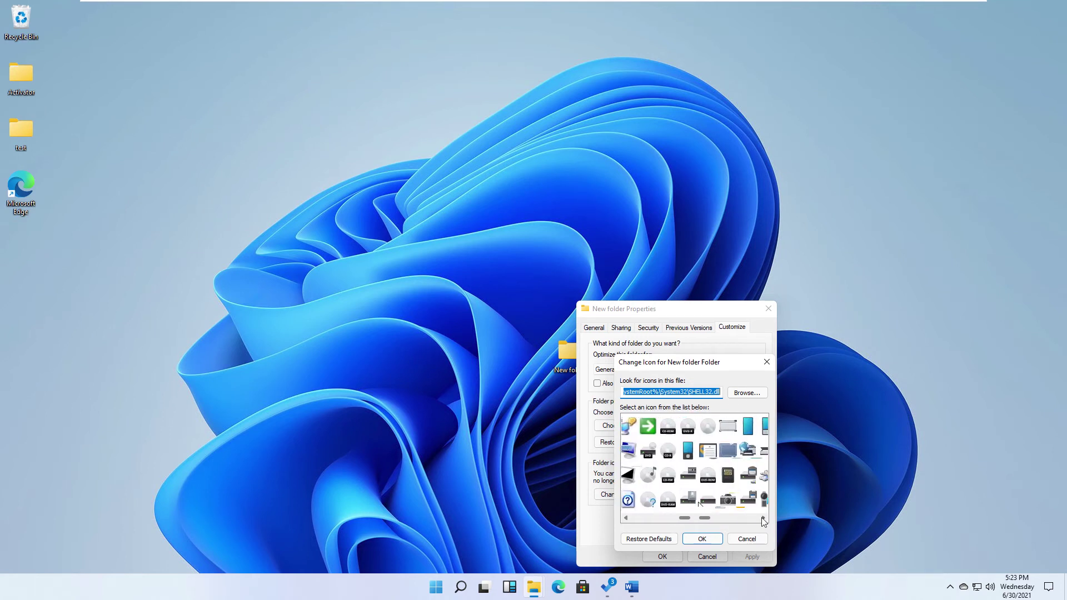
scroll(673, 512, "down", 5)
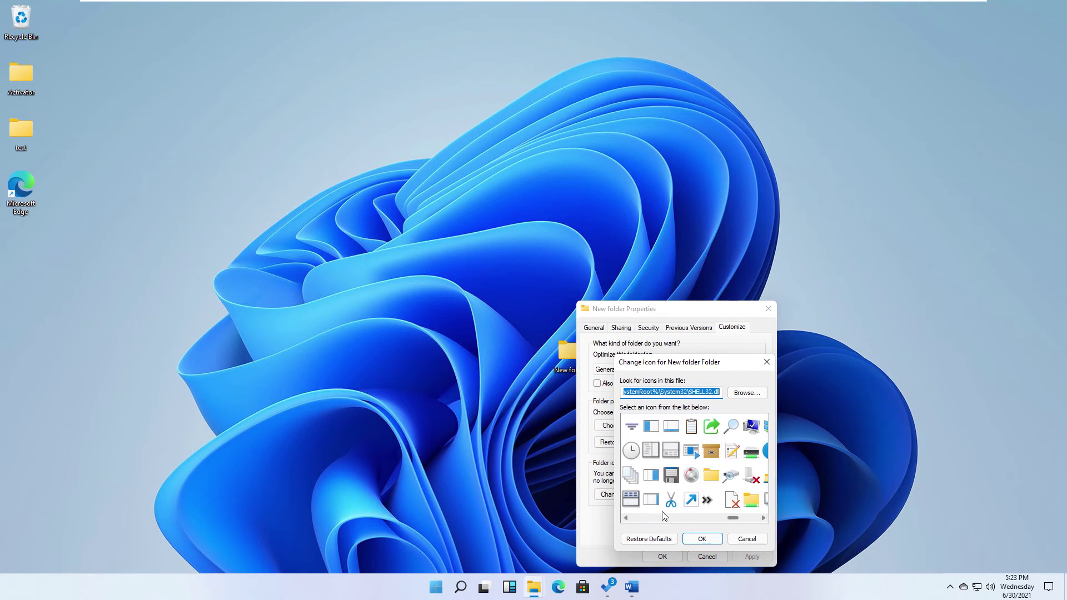
scroll(667, 516, "up", 4)
scroll(666, 516, "up", 6)
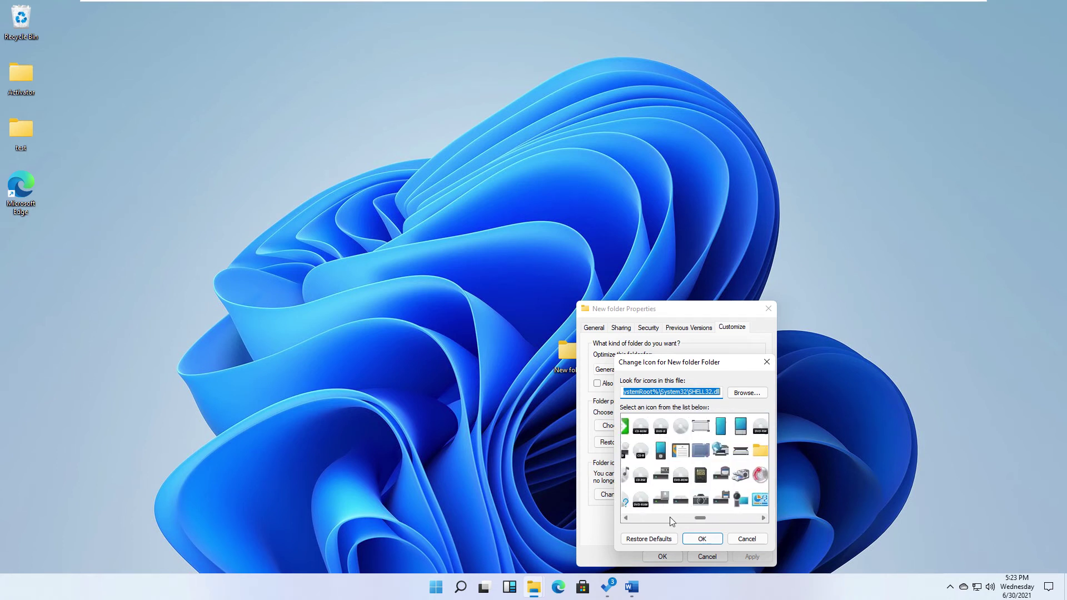
scroll(671, 520, "down", 2)
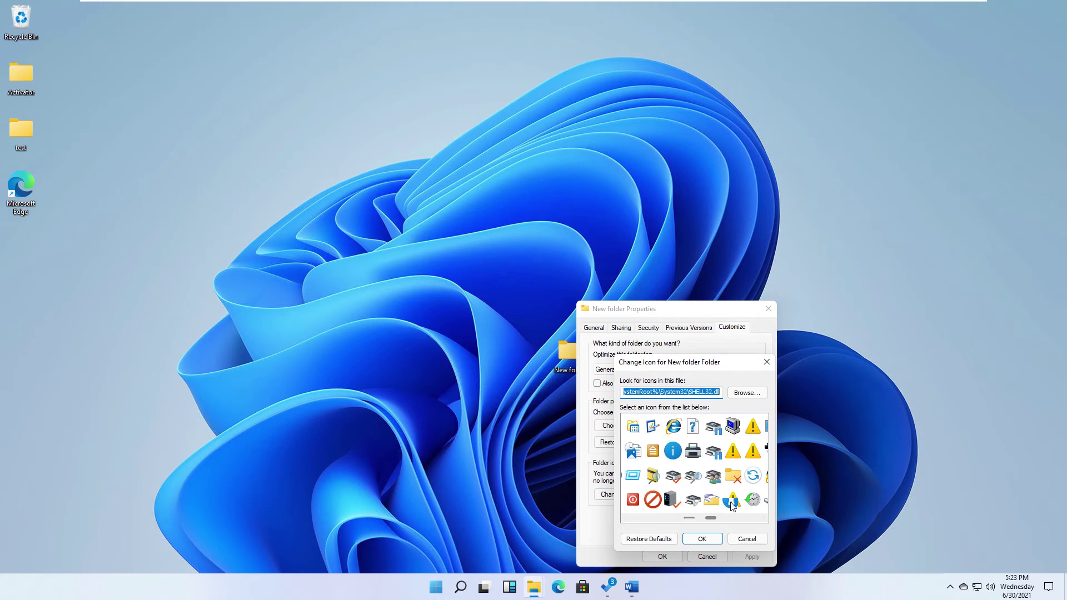
- Give the new folder the blue accessibility figure icon, apply it, and move the folder to the left side of the desktop
scroll(730, 503, "up", 2)
left_click(731, 499)
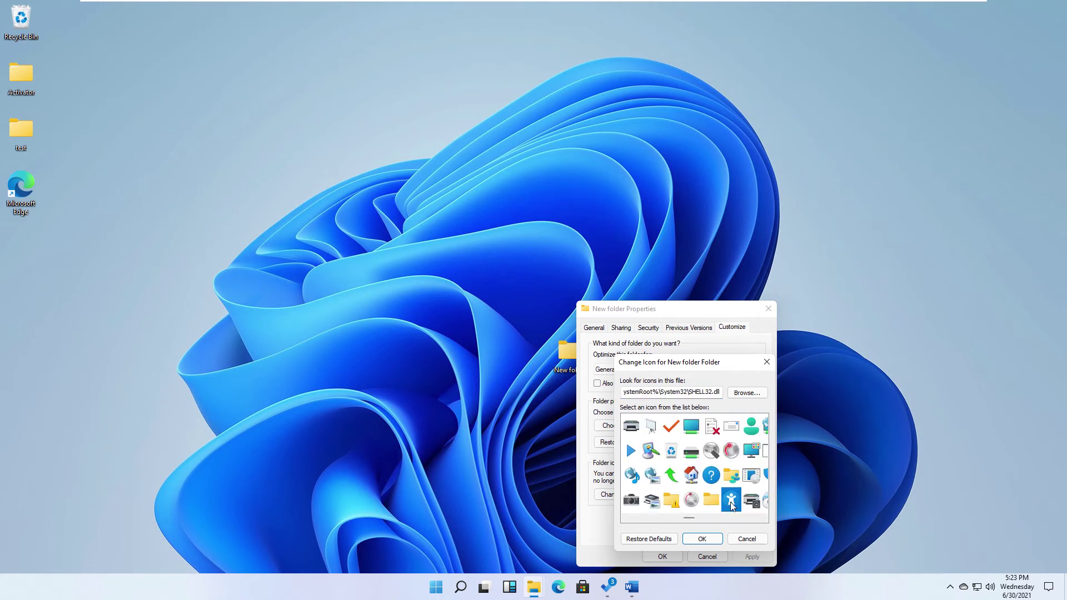
left_click(703, 539)
left_click(751, 556)
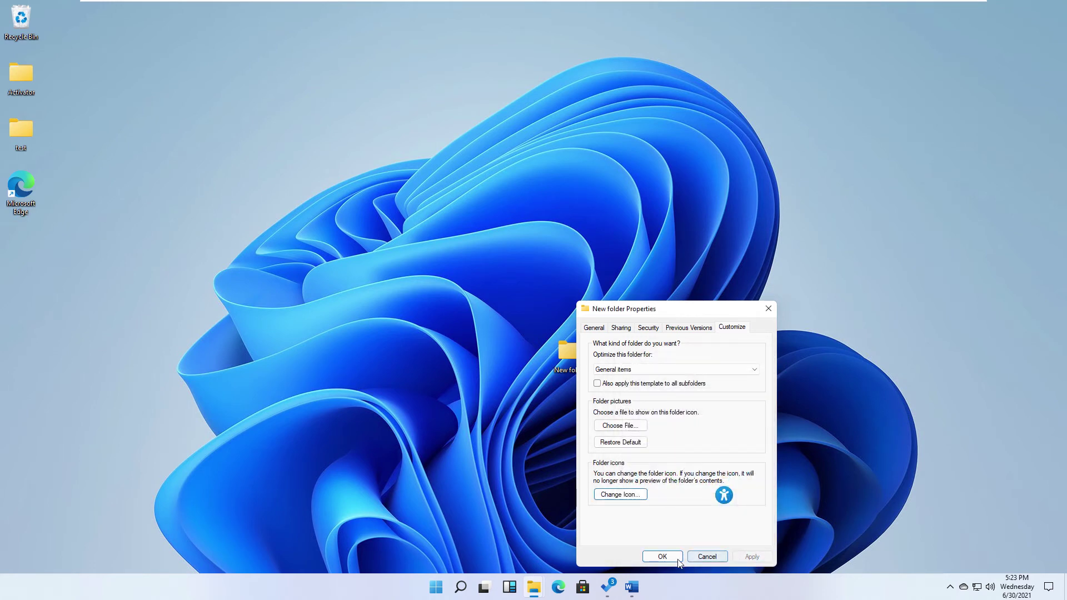
left_click(662, 556)
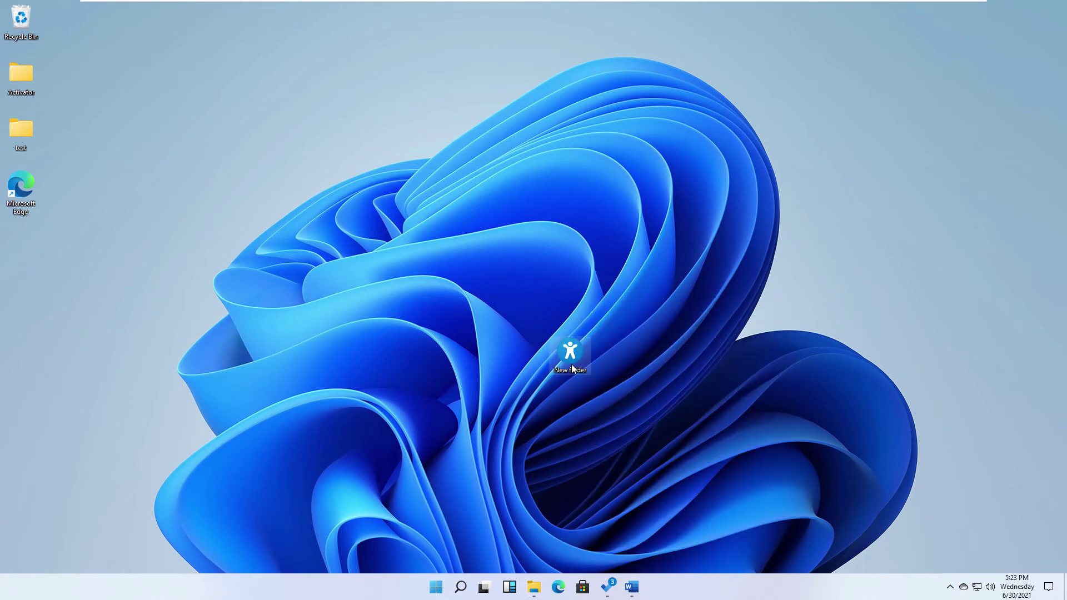
left_click_drag(571, 365, 71, 361)
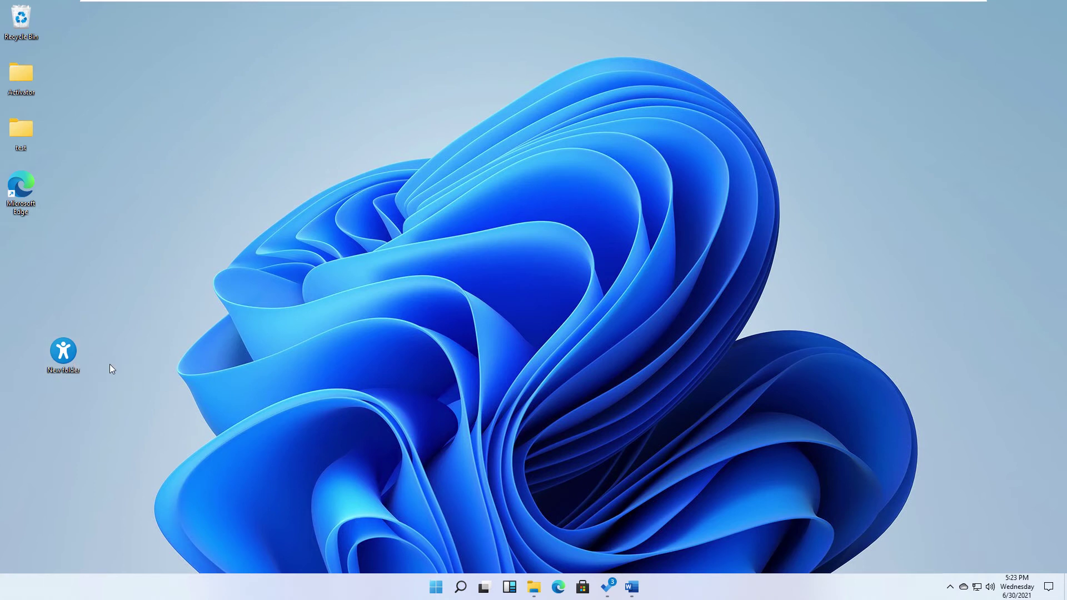
- Search Windows for "note" to view the search results layout, and close the search
left_click(459, 587)
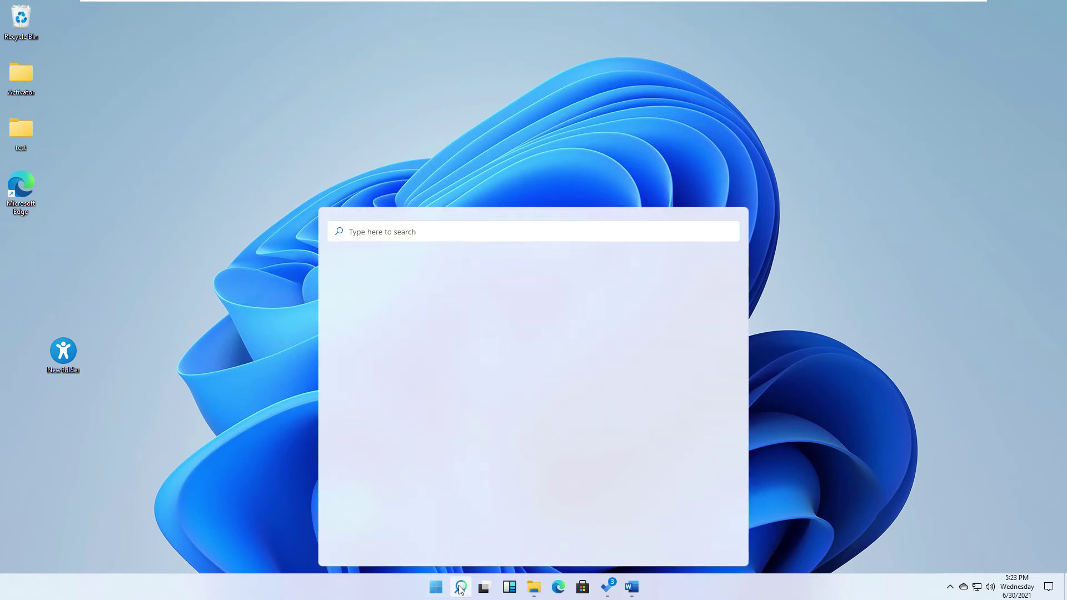
left_click(460, 587)
left_click(460, 587)
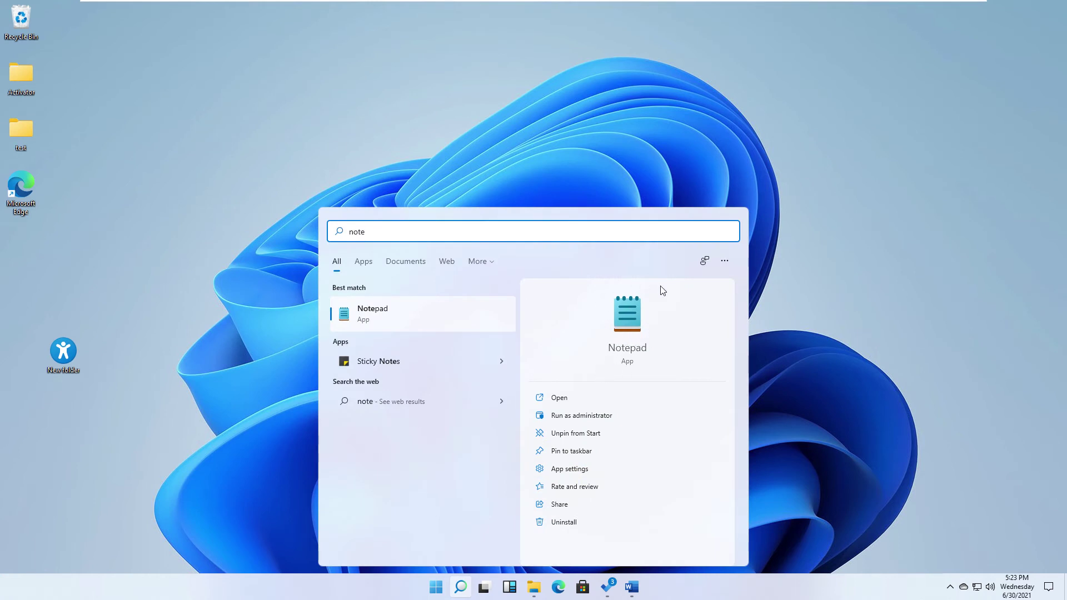
key("Escape")
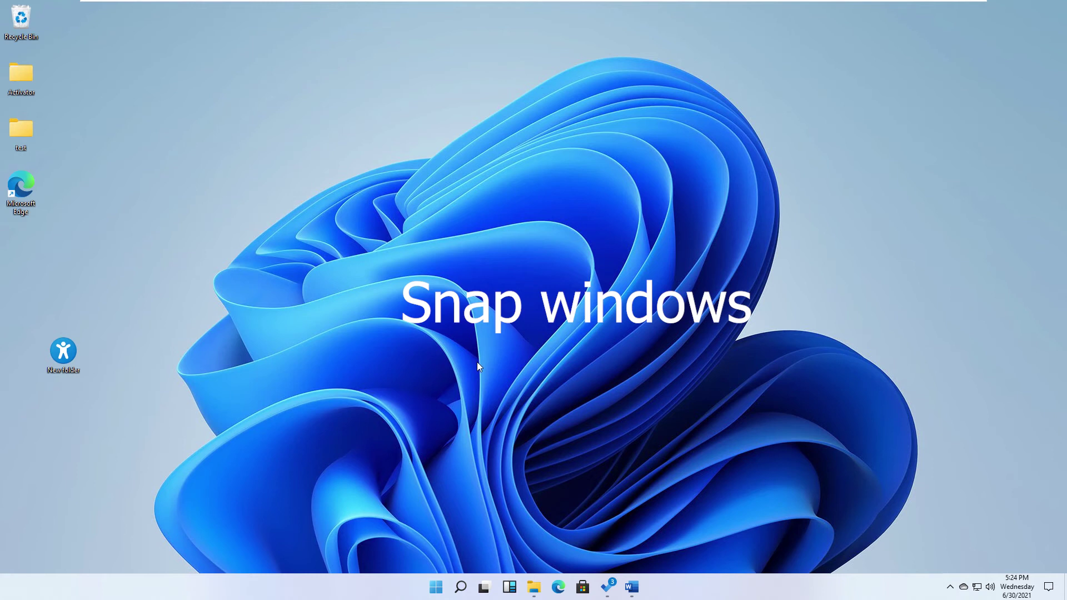
- Open File Explorer and restore its maximized window to a smaller floating size
left_click(533, 587)
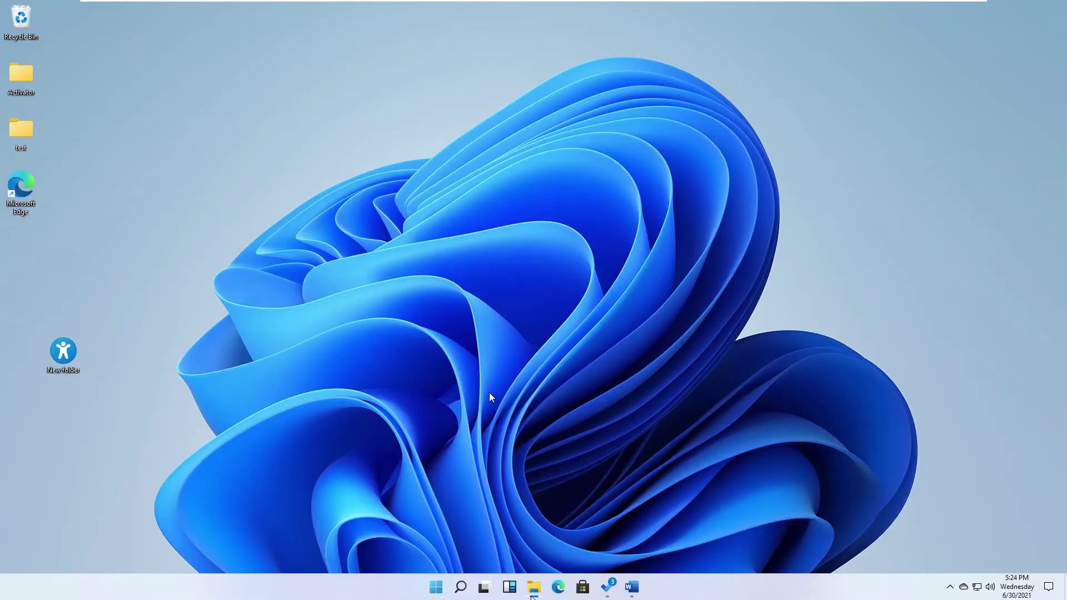
left_click(534, 587)
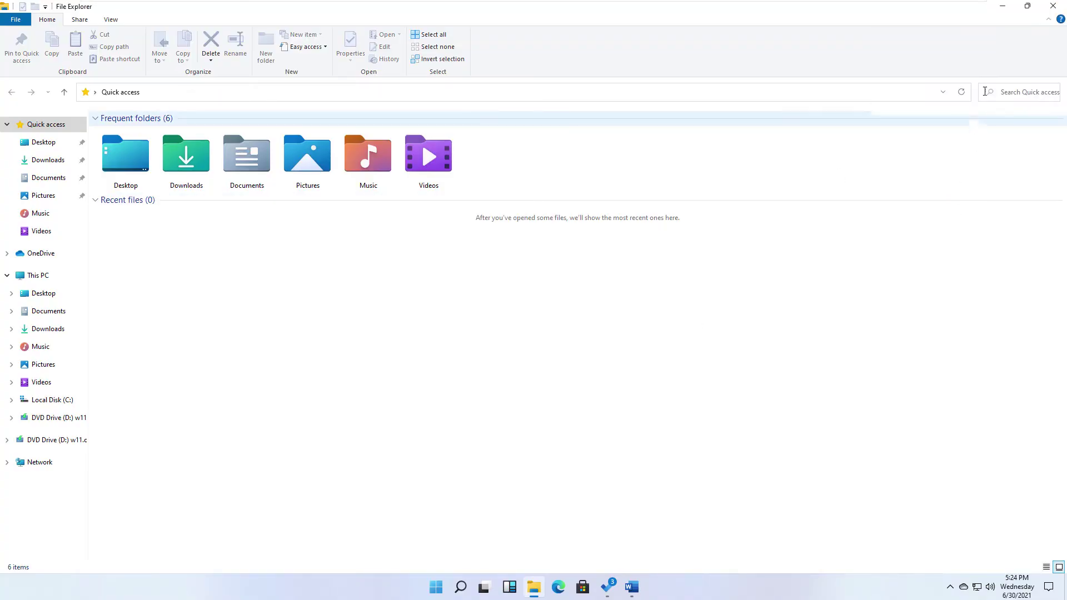
left_click(1027, 6)
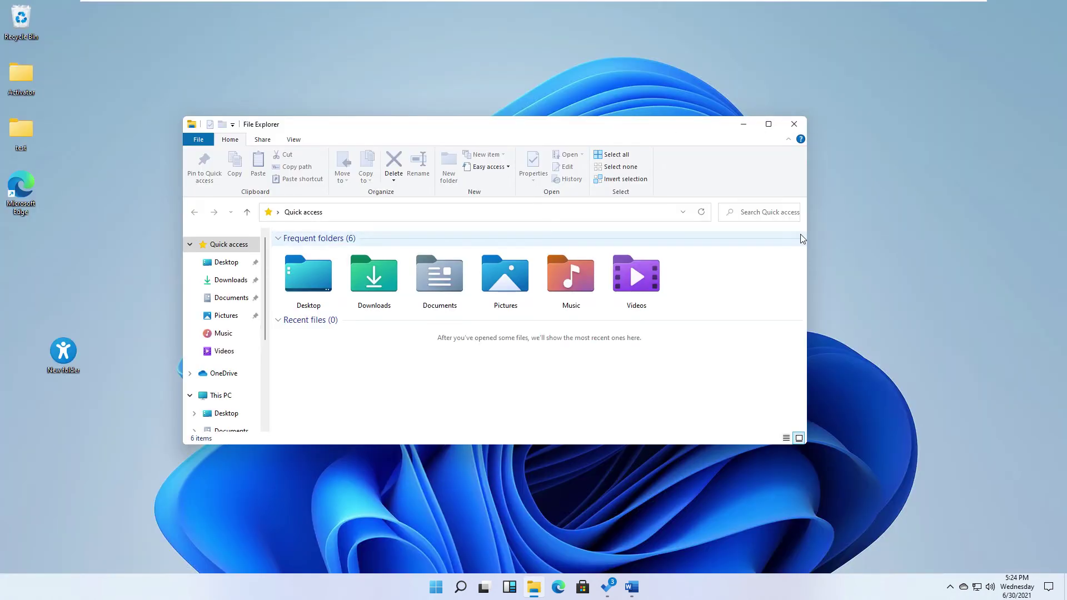
- Display the snap layouts for the File Explorer window and look over the available arrangements
key("super+z")
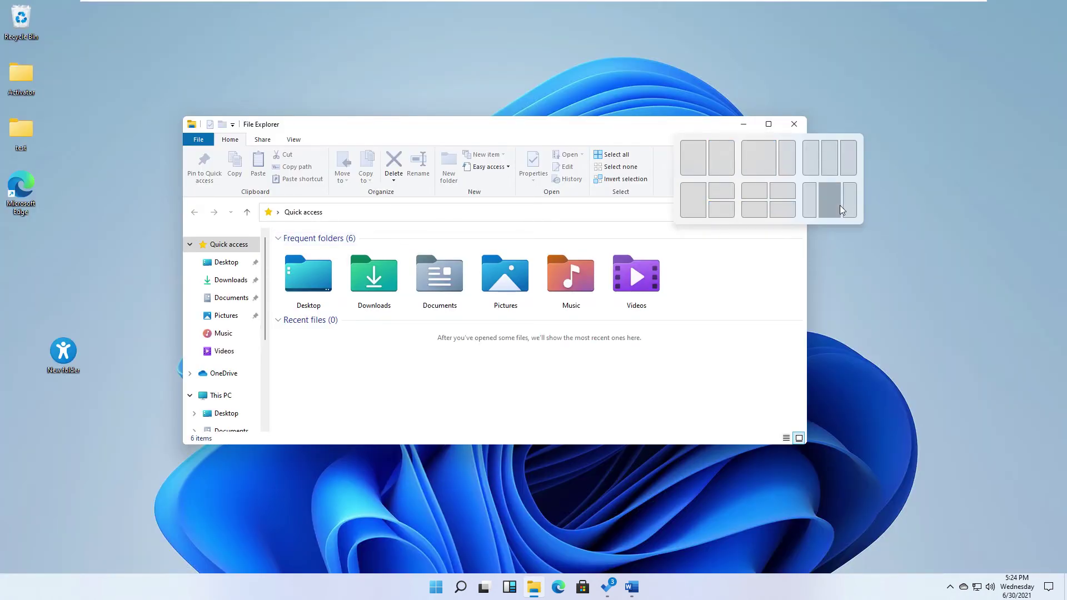
key("Left")
key("Left")
key("Left")
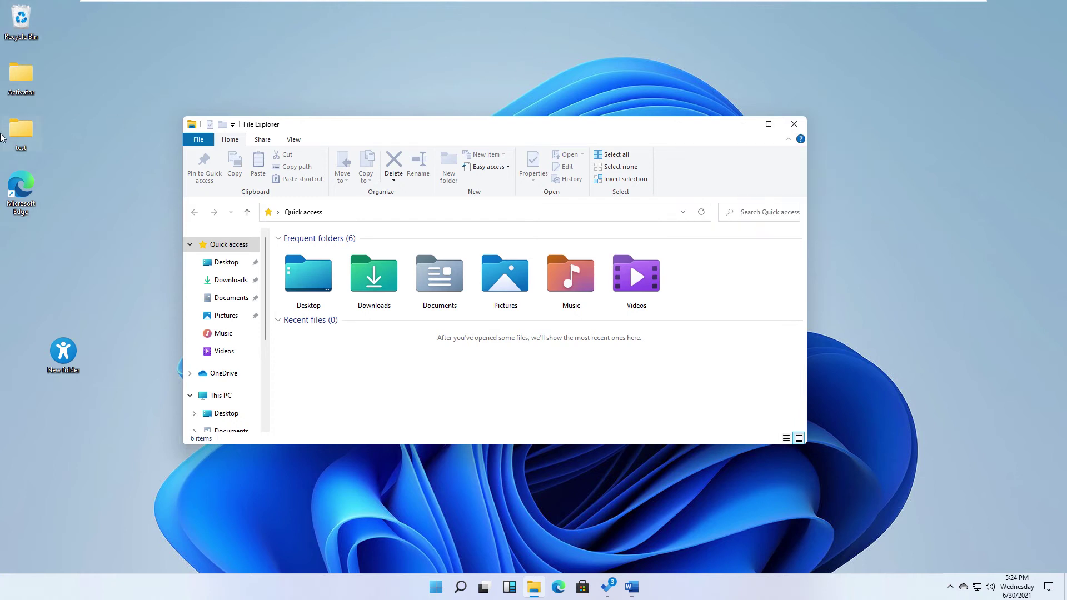
mouse_move(767, 126)
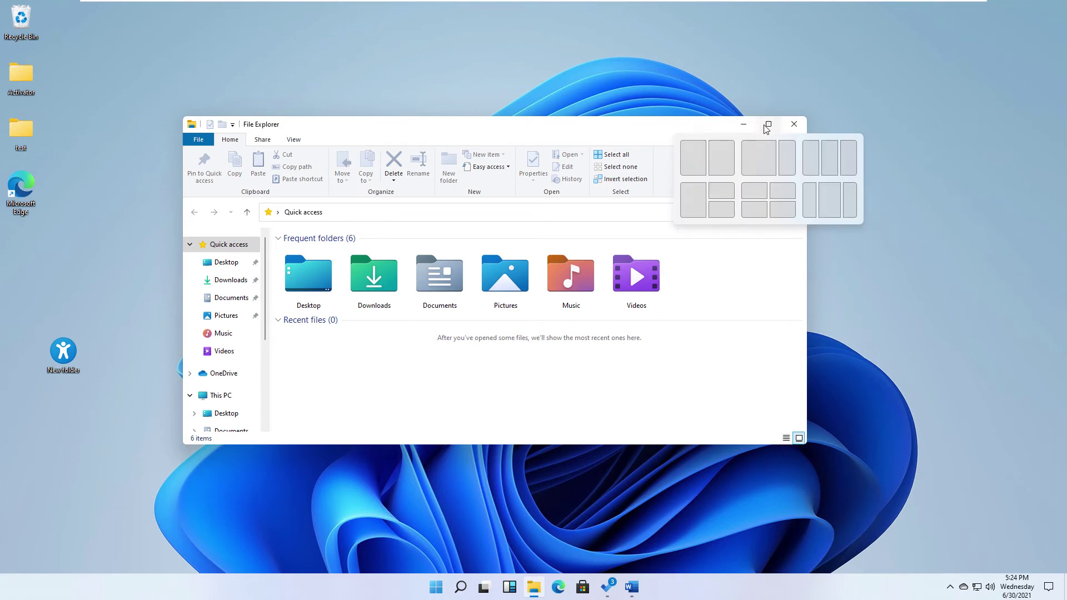
- Maximize File Explorer, snap it to the left half of the screen, and fill the right half with Microsoft To Do
left_click(767, 124)
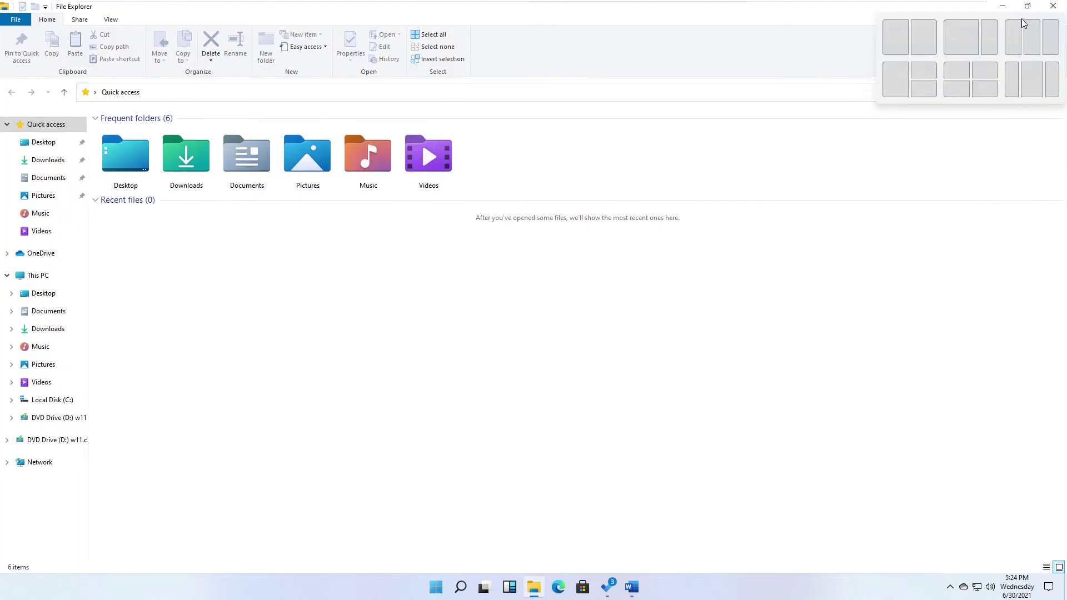
mouse_move(1030, 5)
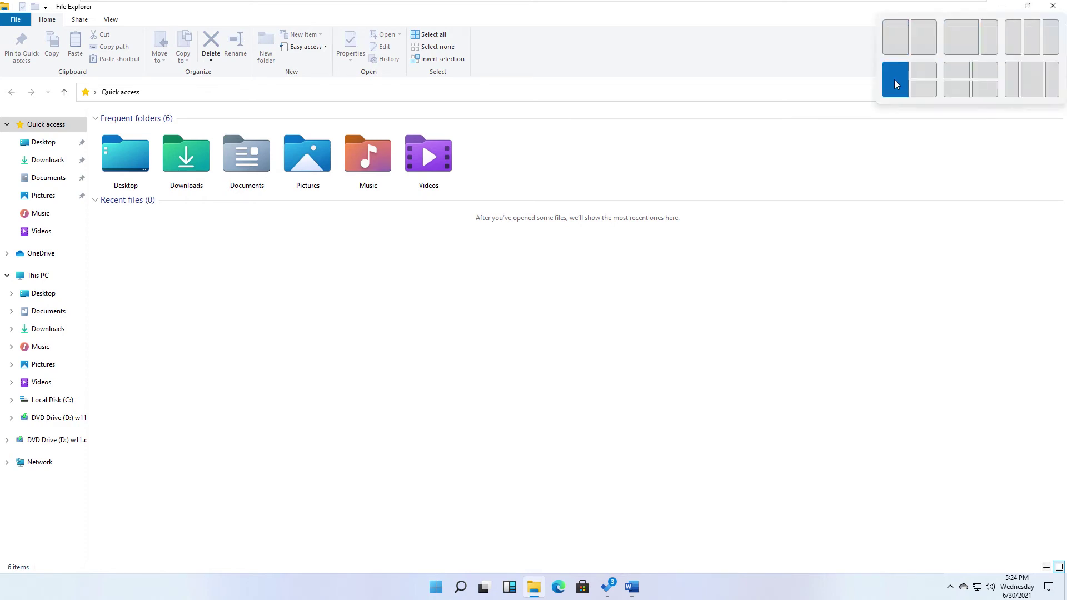
left_click(890, 43)
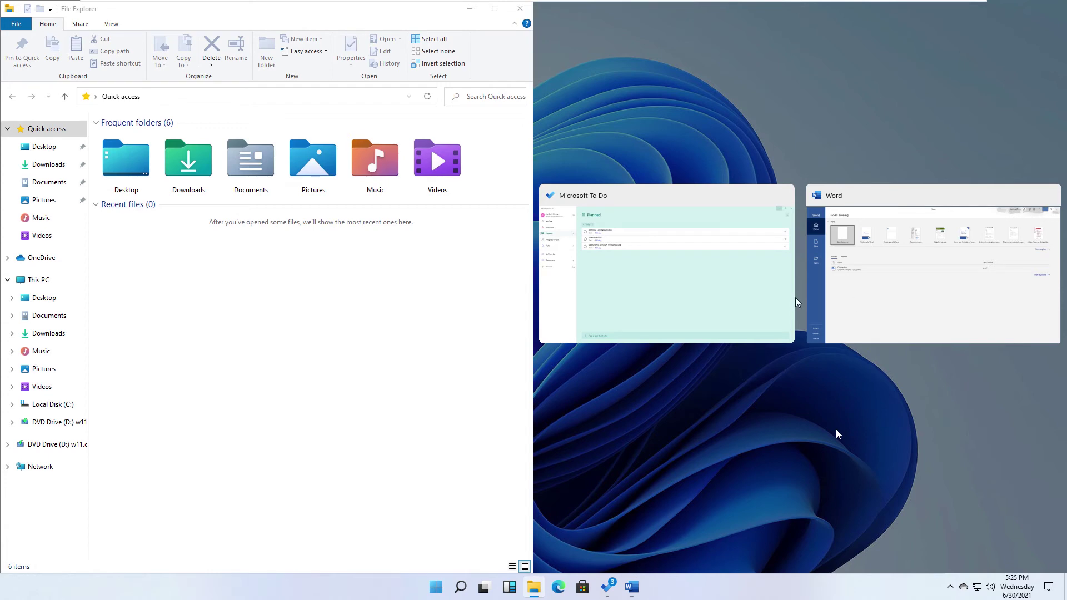
left_click(652, 289)
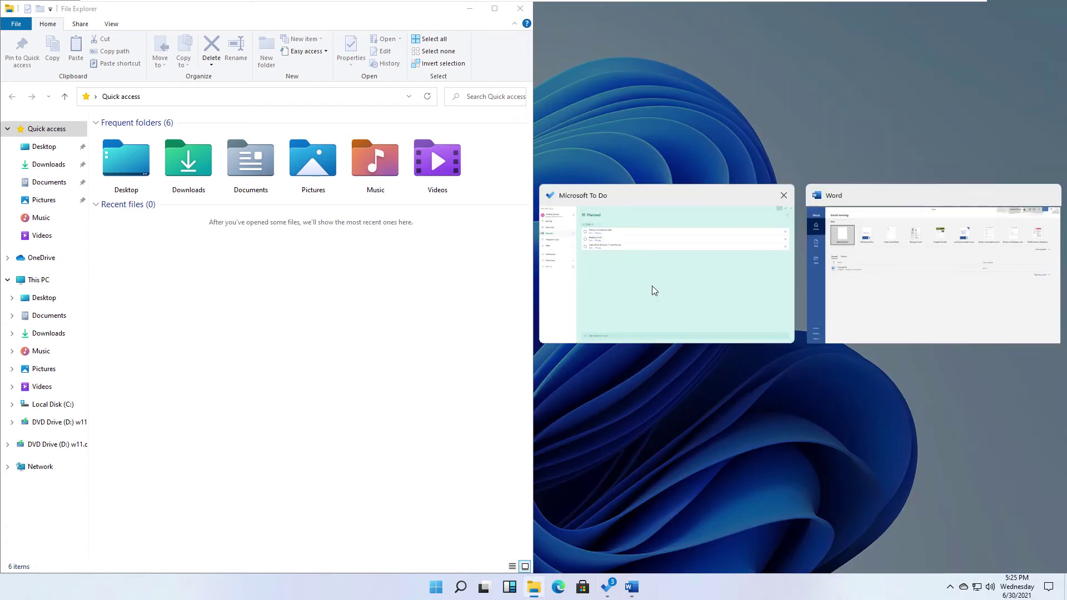
left_click(652, 286)
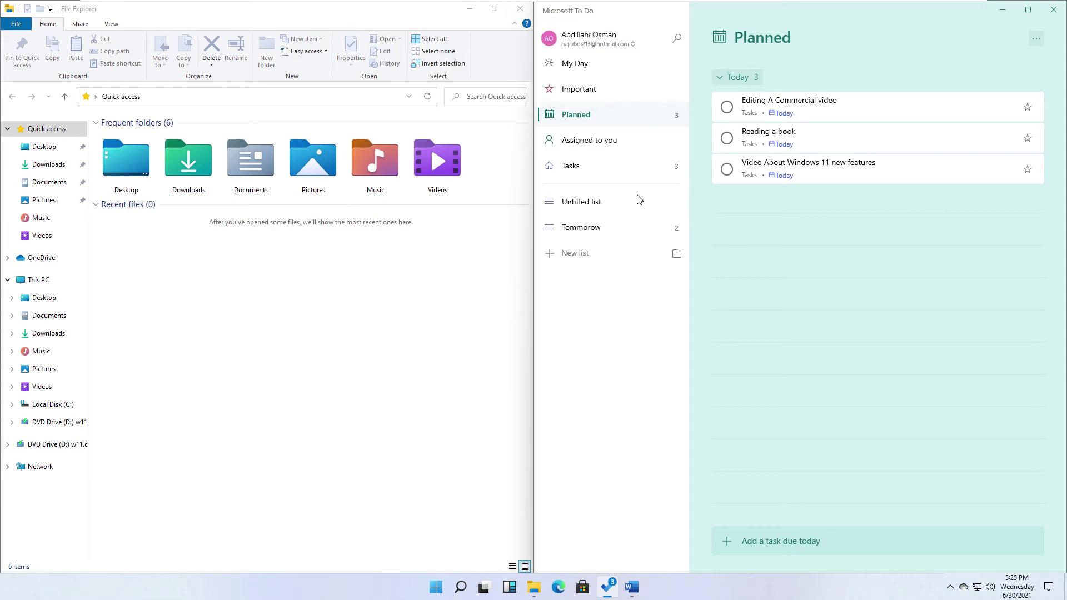
- Snap File Explorer to the lower-left quarter of the screen and fill the upper-left quarter with Word
mouse_move(494, 9)
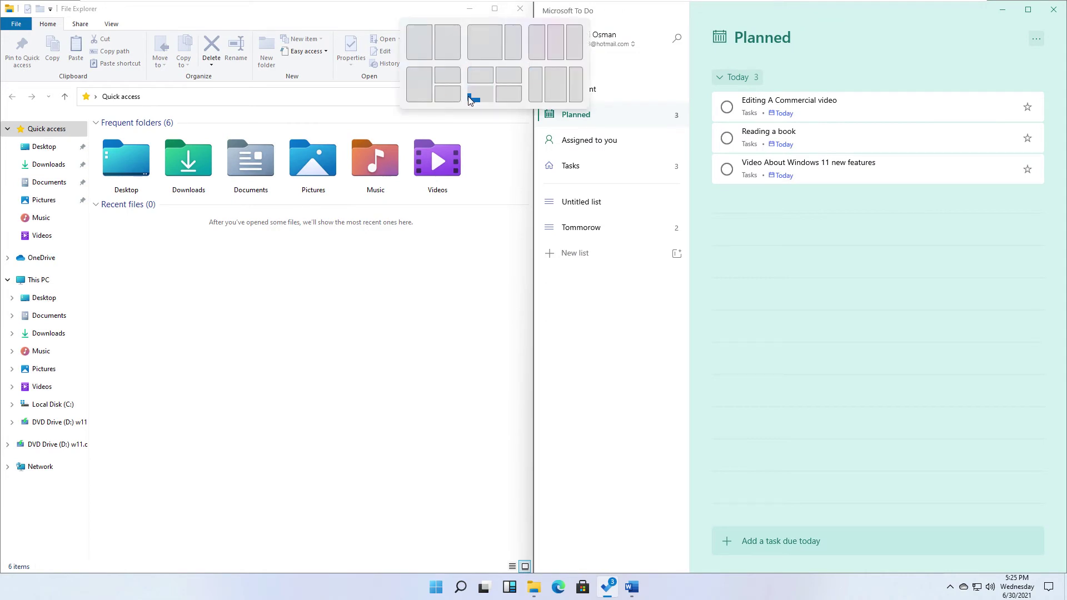
left_click(470, 99)
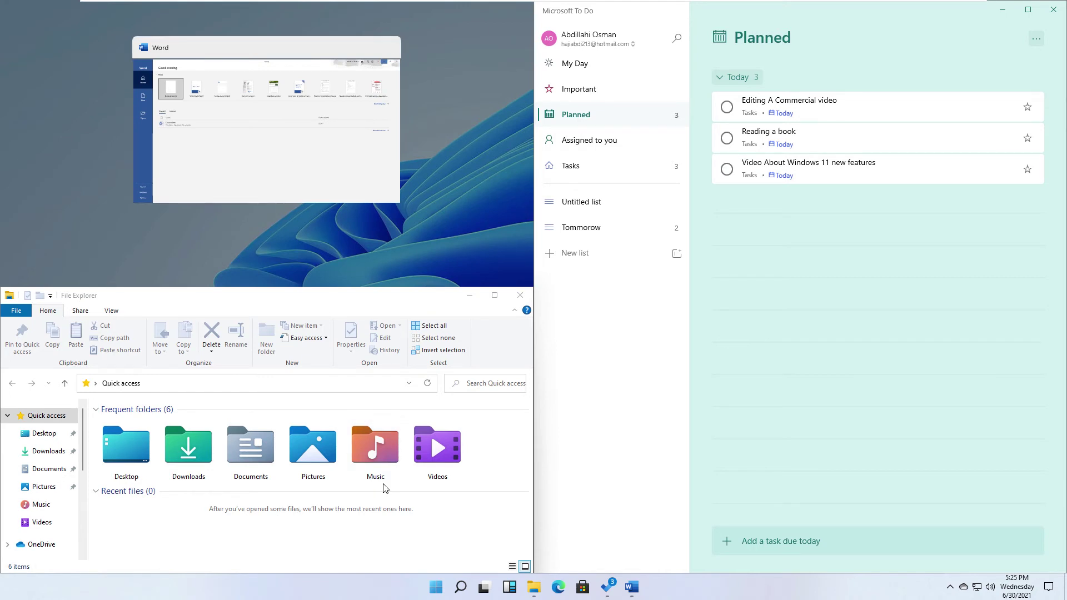
left_click(295, 141)
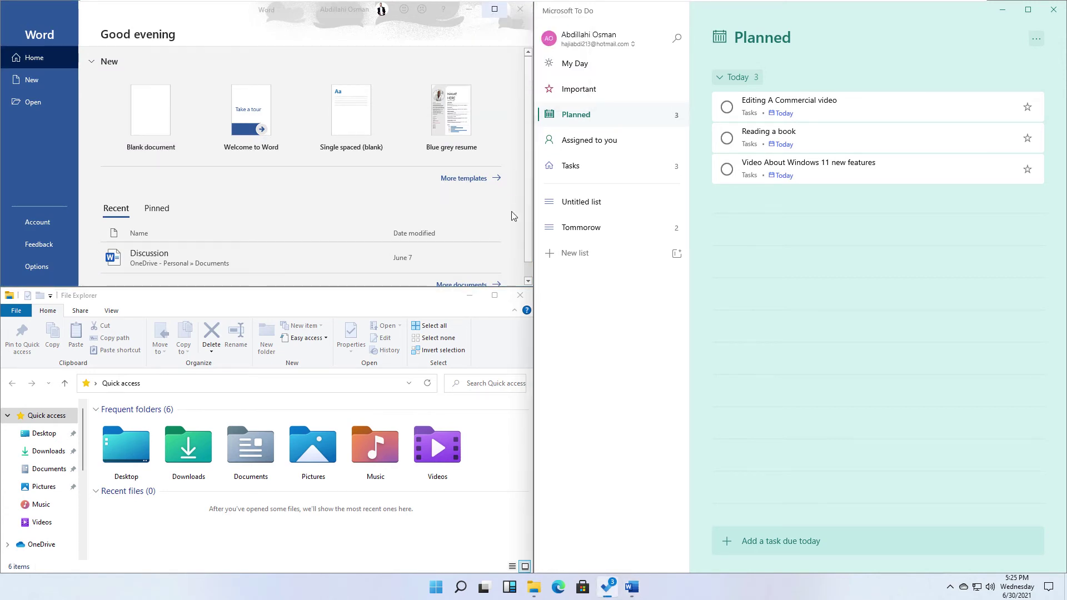
- Snap the Word window to the wide centre column of the three-column layout
mouse_move(494, 11)
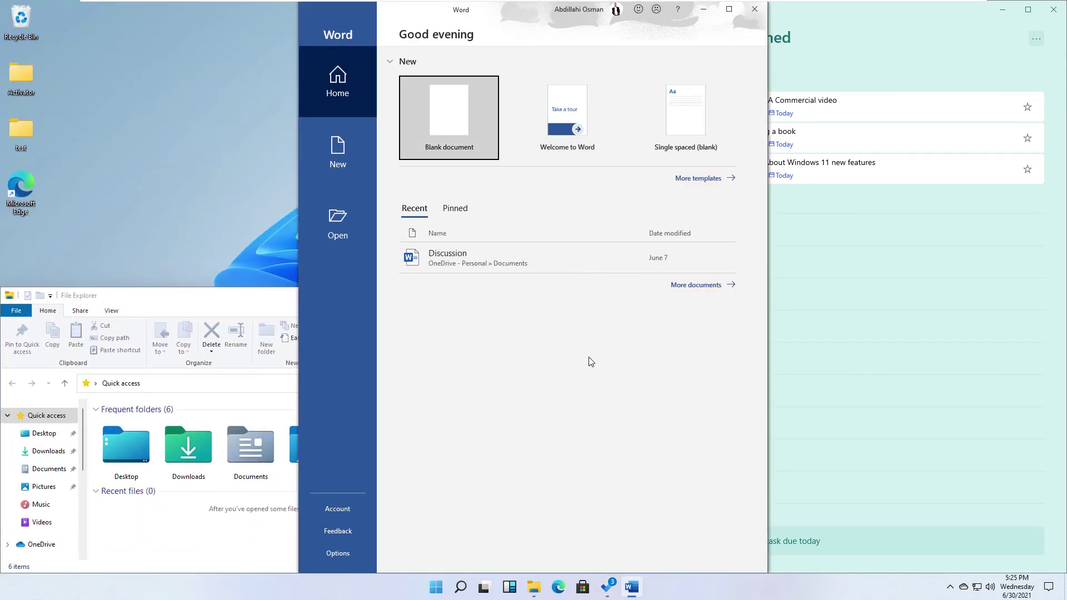
key("Return")
left_click(275, 123)
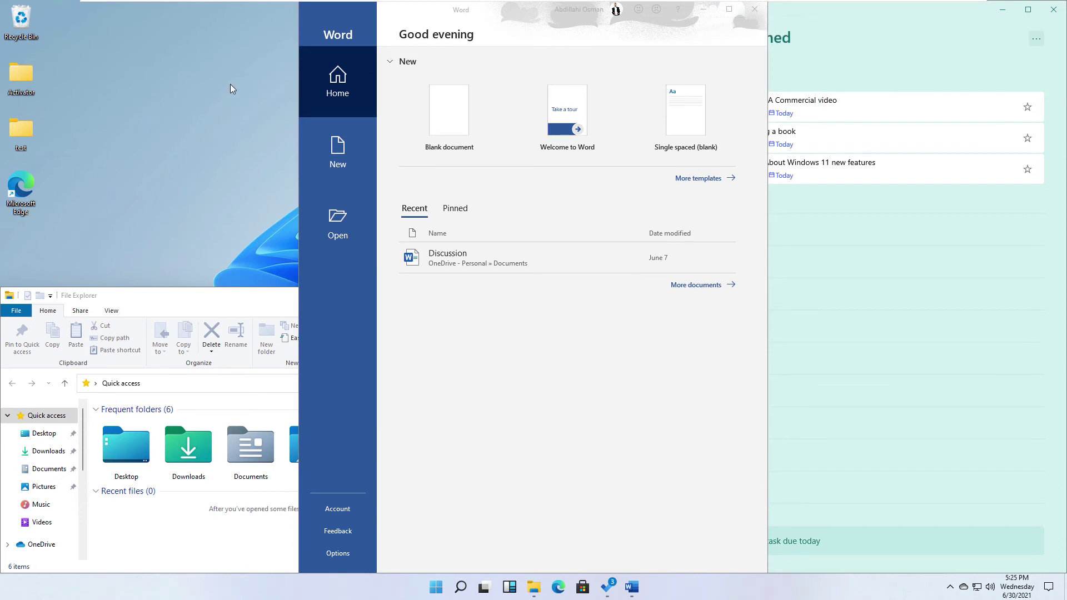
- Close the Word, Microsoft To Do and File Explorer windows to return to the desktop
left_click(754, 9)
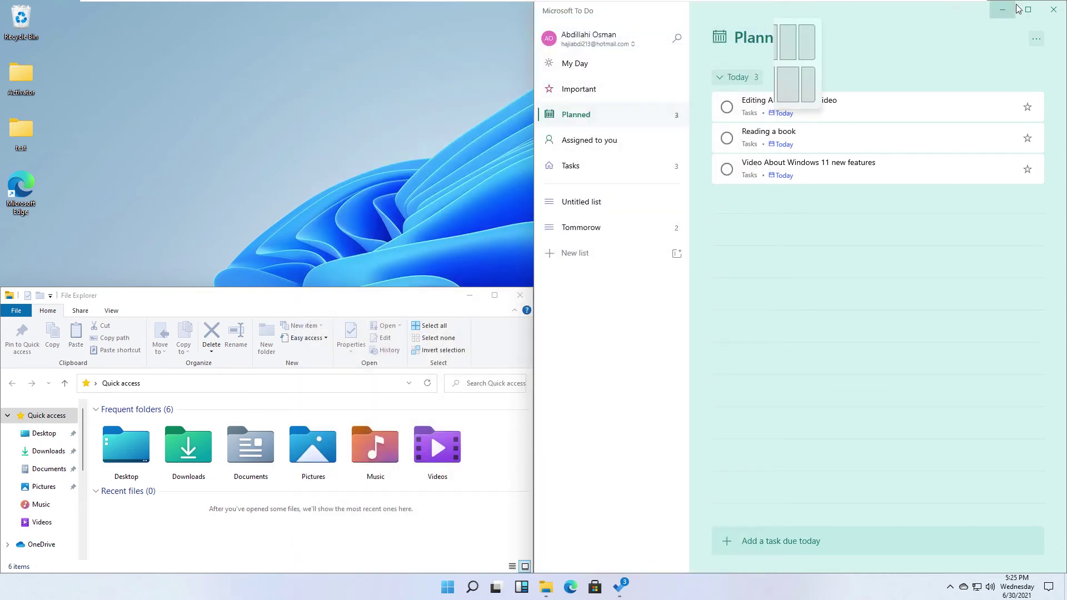
left_click(1047, 13)
left_click(519, 295)
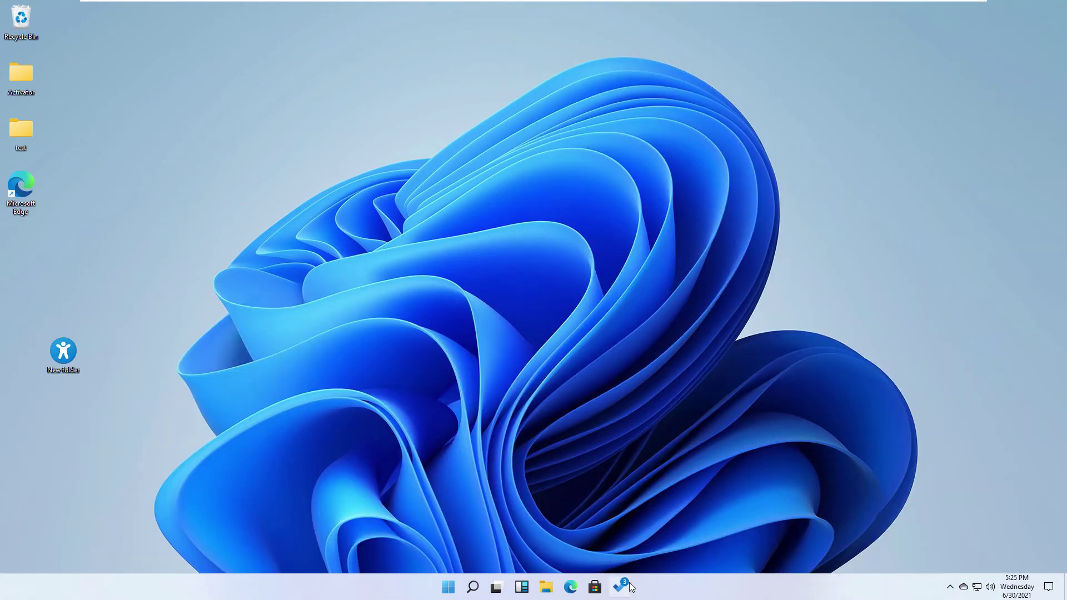
- Open a File Explorer window to examine its rounded corners, and close it
left_click(544, 588)
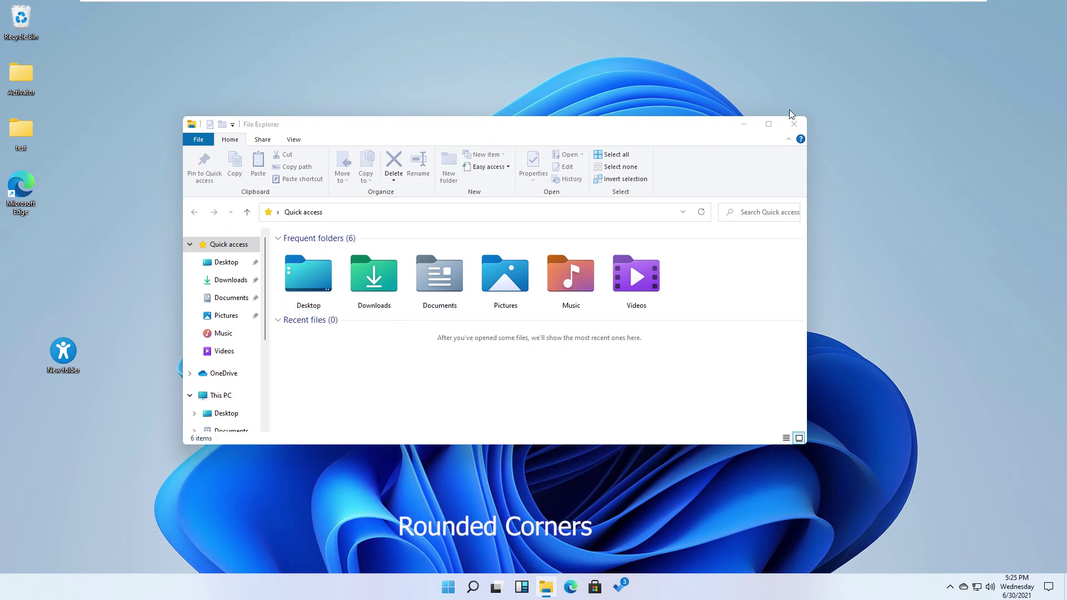
left_click(816, 282)
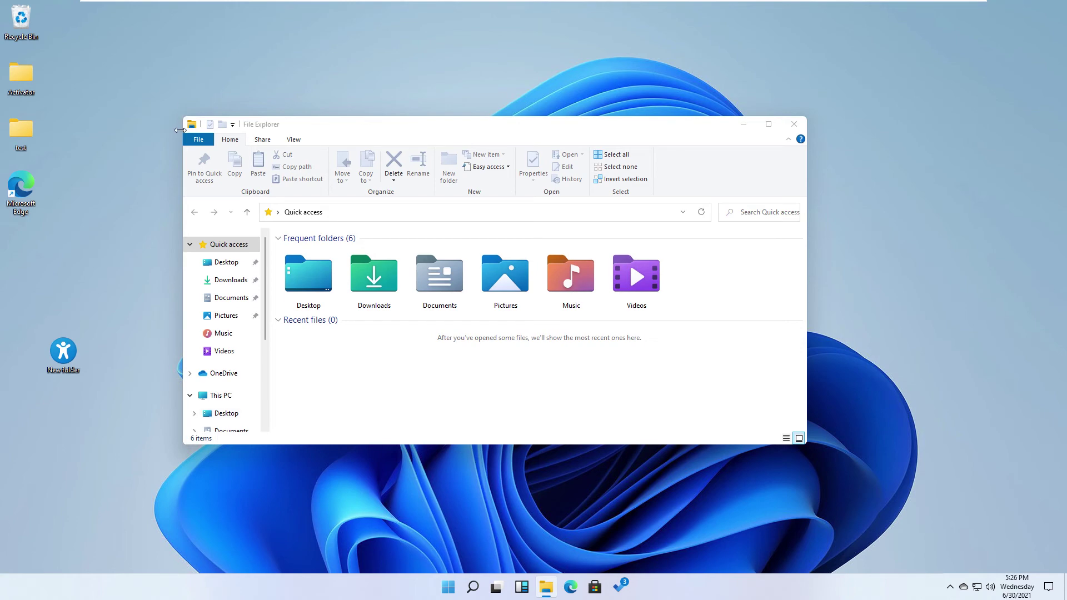
left_click(793, 125)
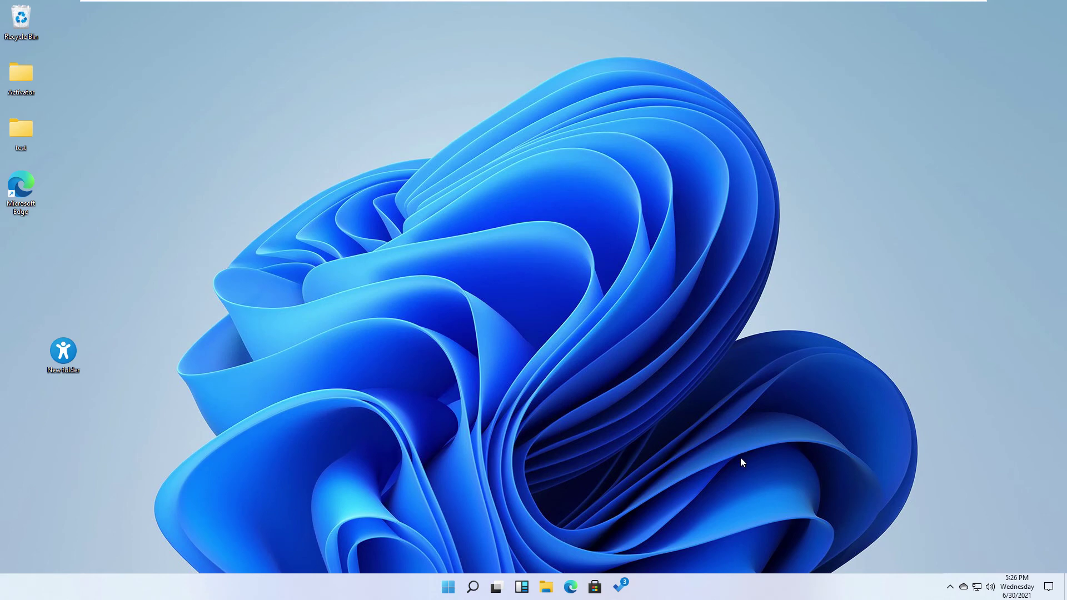
- Open File Explorer, snap its window to the wide left column of the two-thirds layout, and return to the desktop
left_click(547, 588)
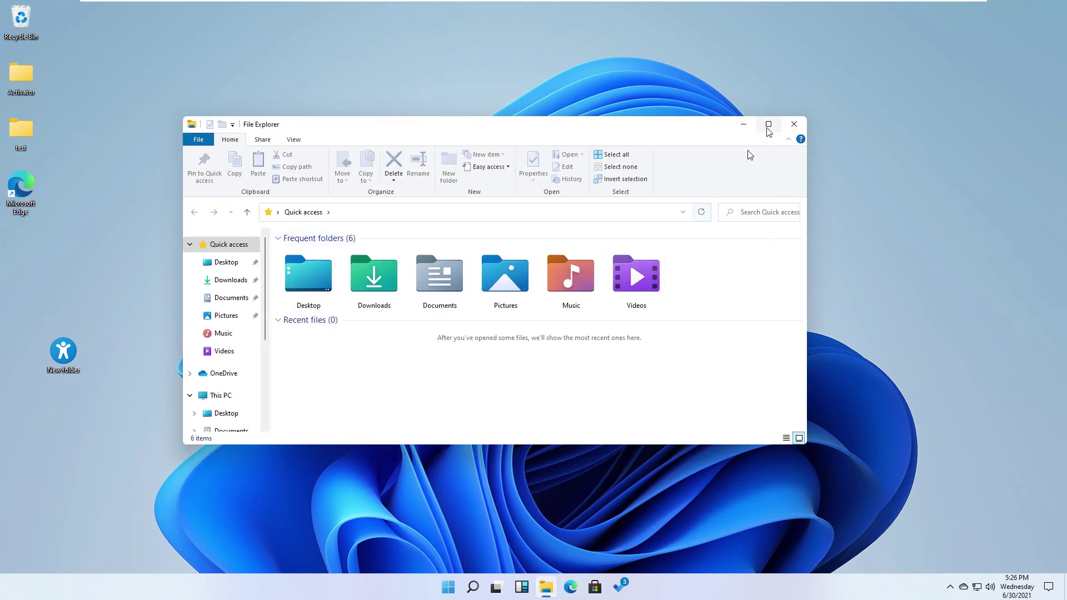
mouse_move(767, 127)
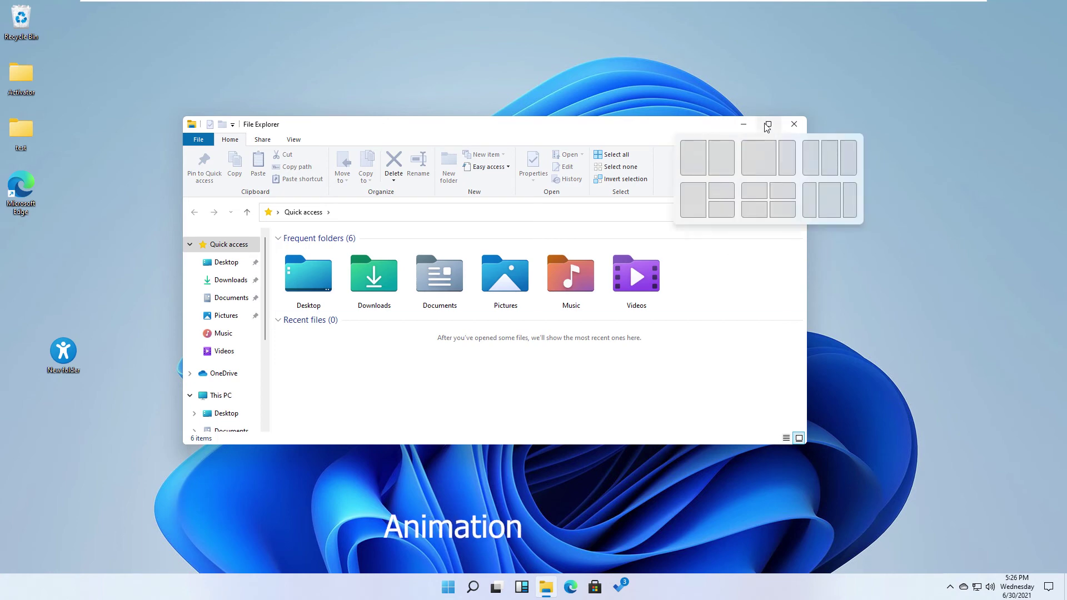
left_click(768, 124)
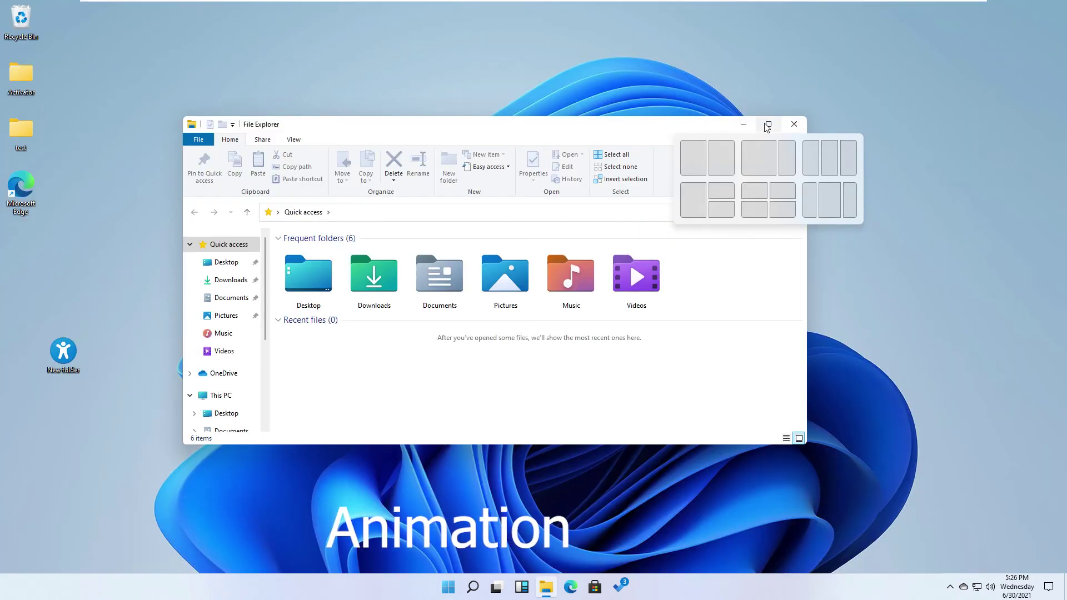
left_click(767, 125)
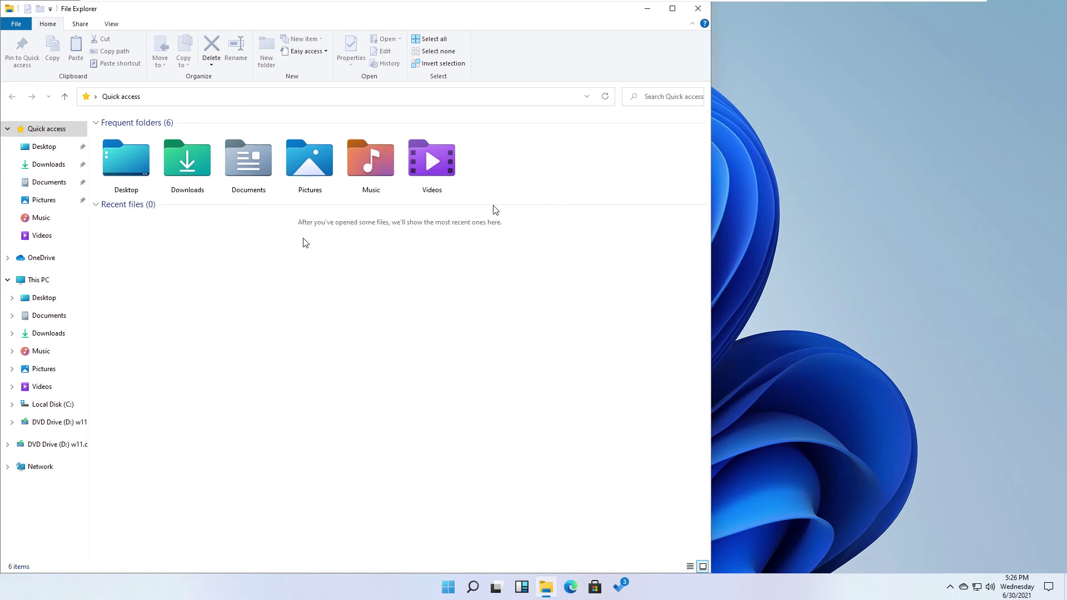
key("super+d")
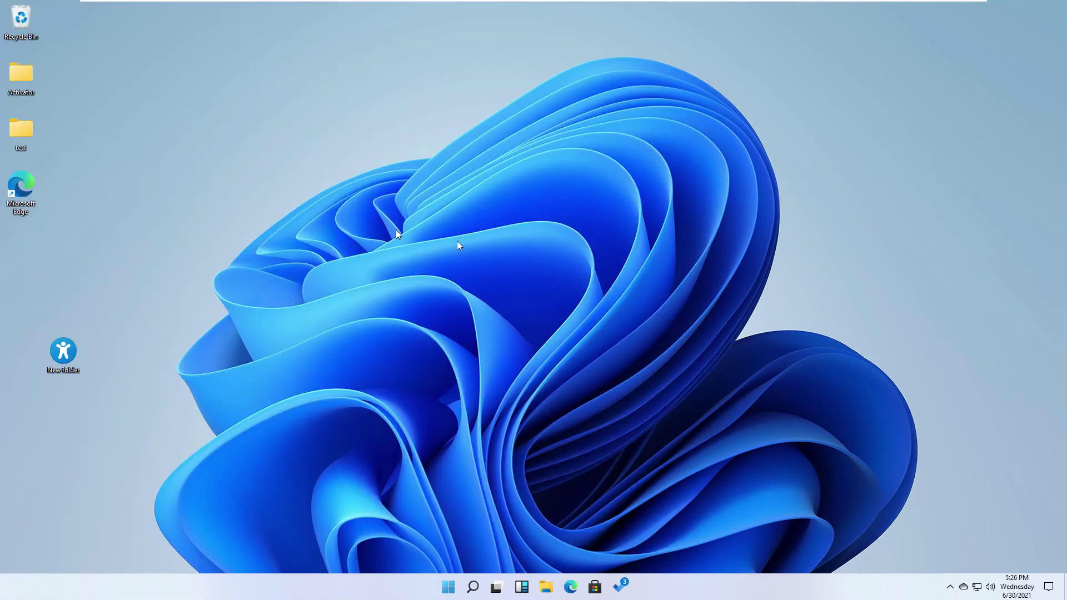
- Open the desktop's Personalize settings, set the background picture to the grey bloom image, and close Settings
right_click(297, 142)
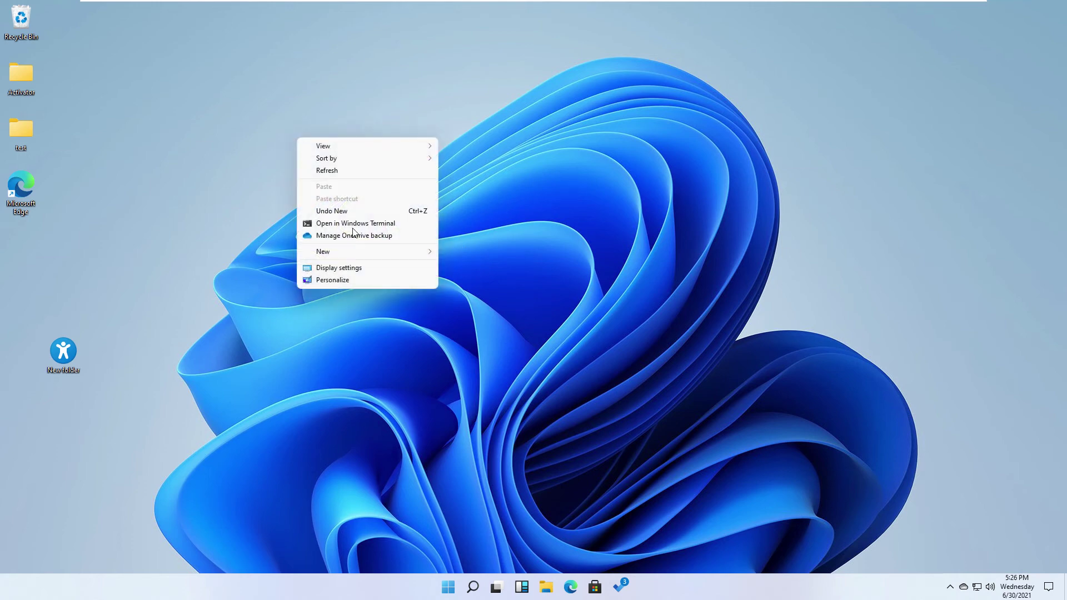
left_click(366, 279)
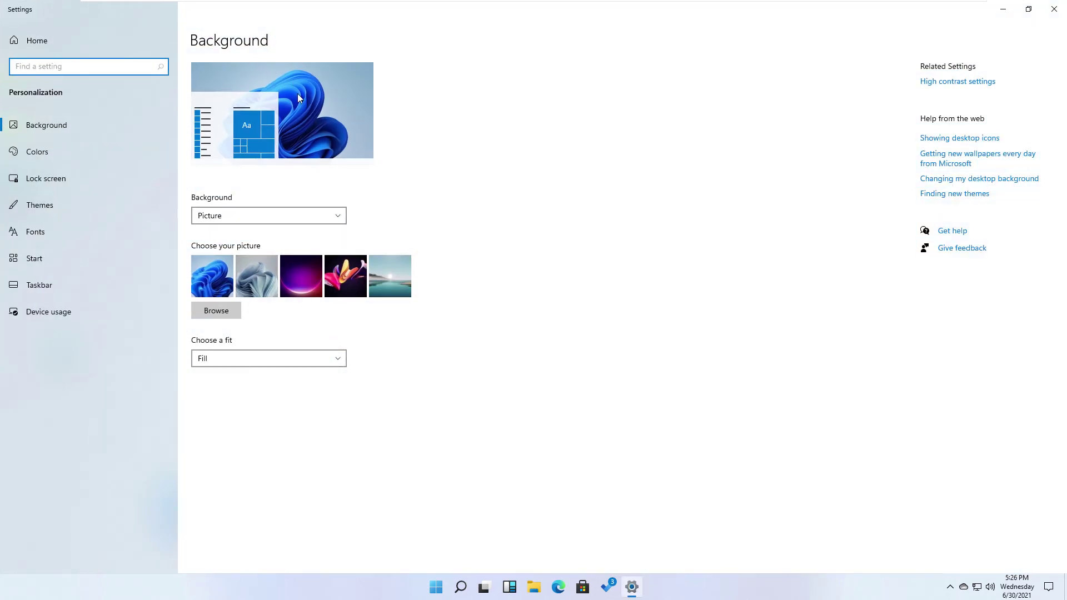
left_click(216, 220)
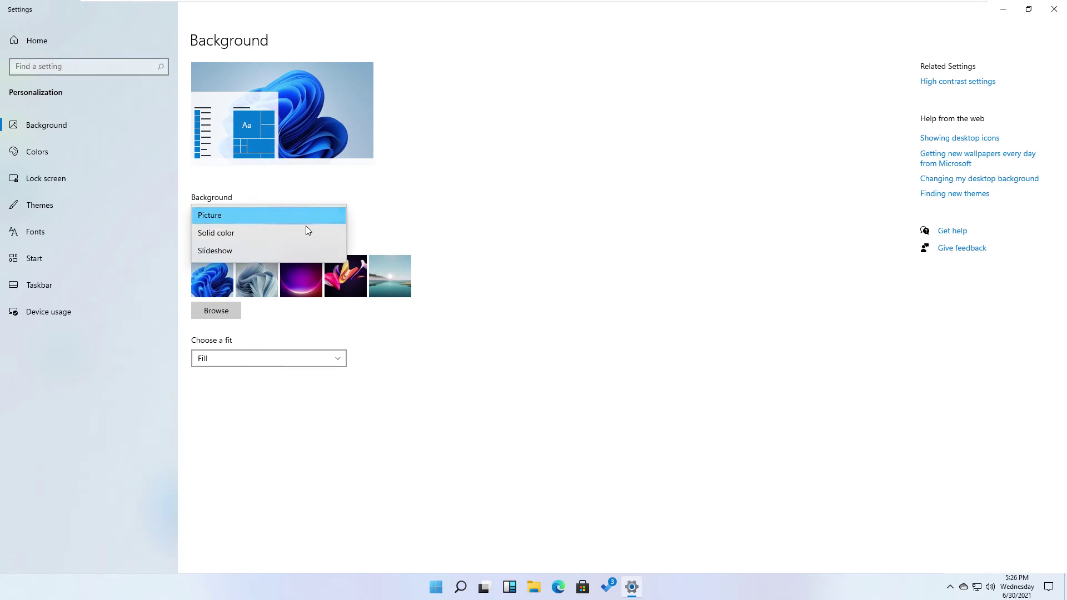
left_click(217, 221)
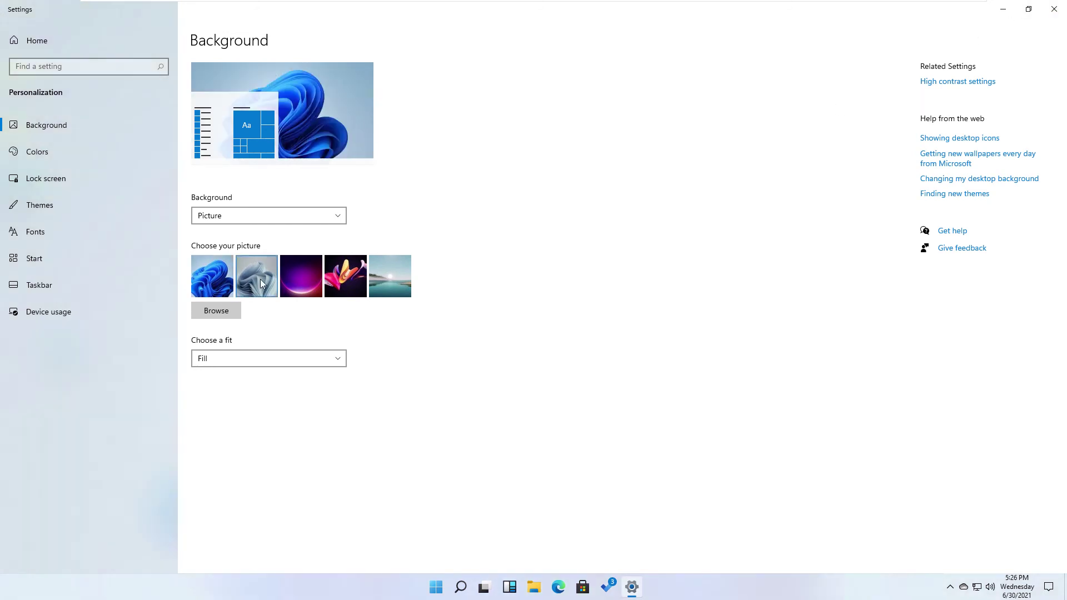
left_click(257, 276)
left_click(1054, 9)
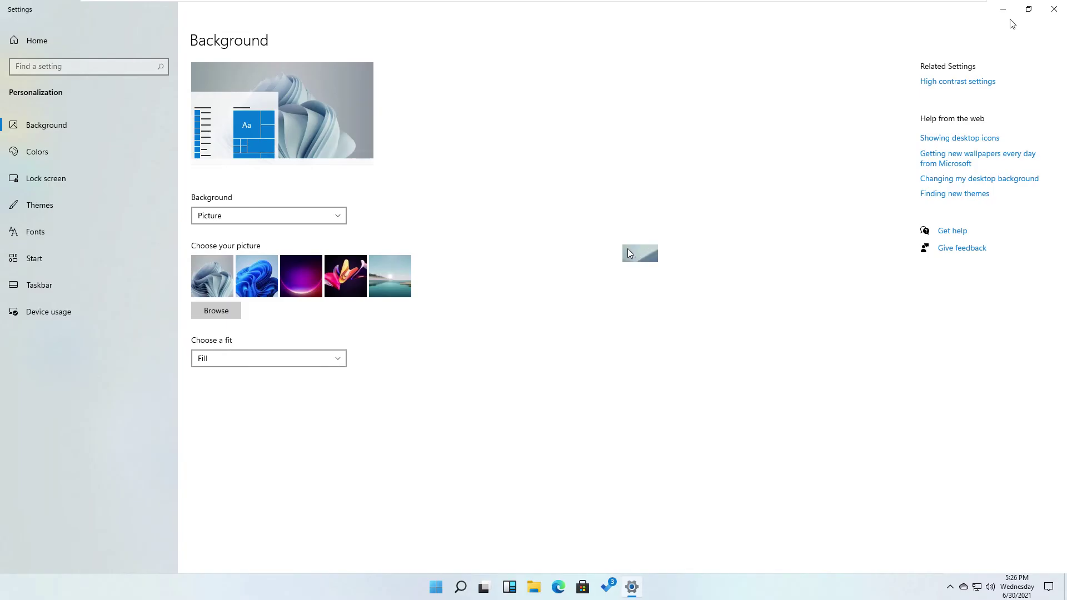
- Reopen the Background personalization settings, review the background types, and set the picture to the blue bloom image
right_click(608, 249)
left_click(644, 391)
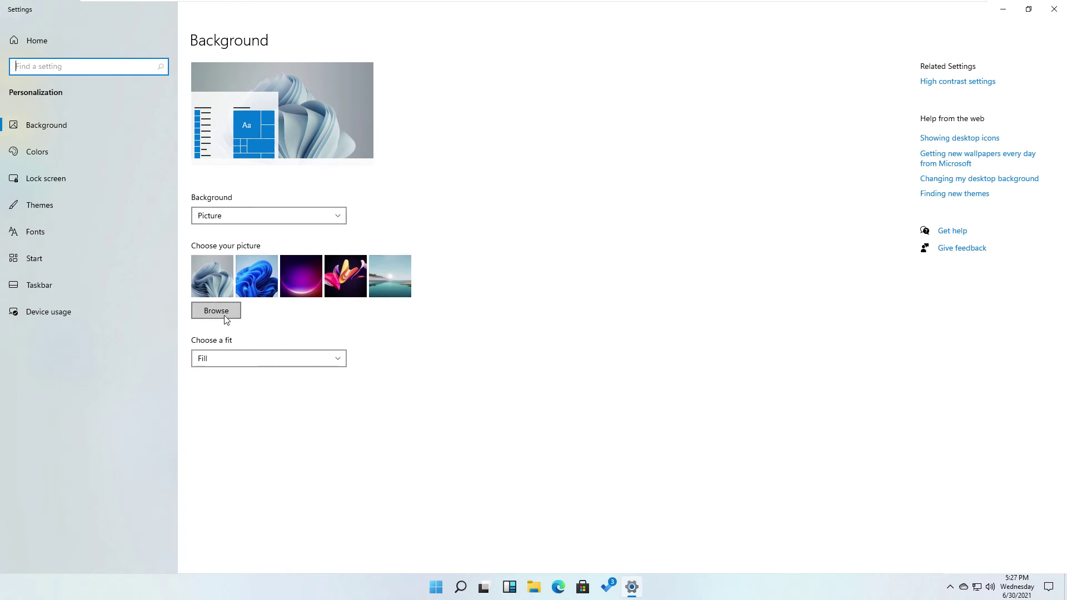
left_click(236, 217)
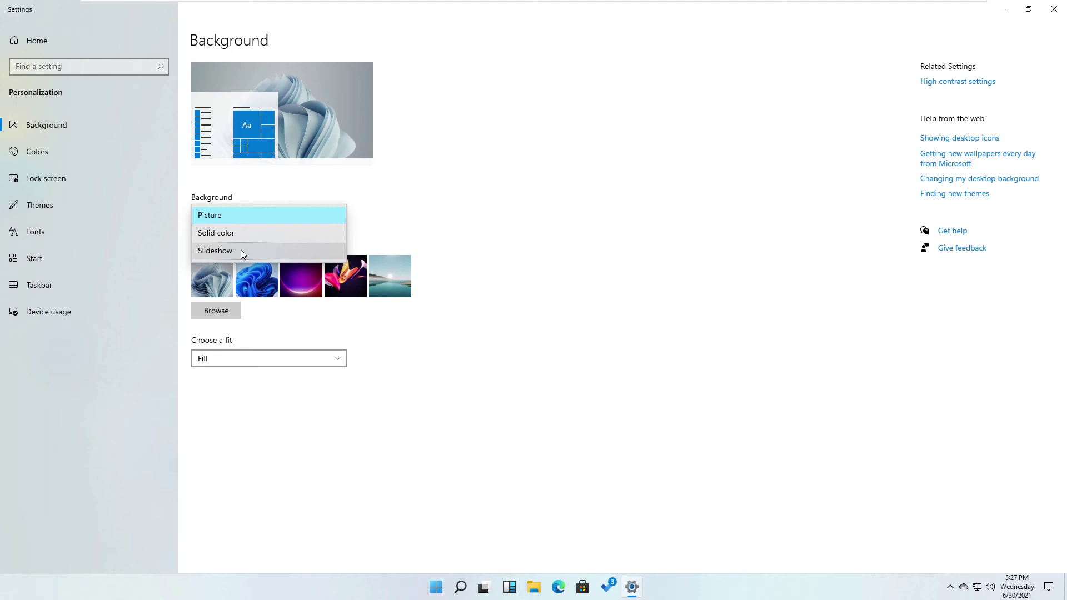
left_click(257, 341)
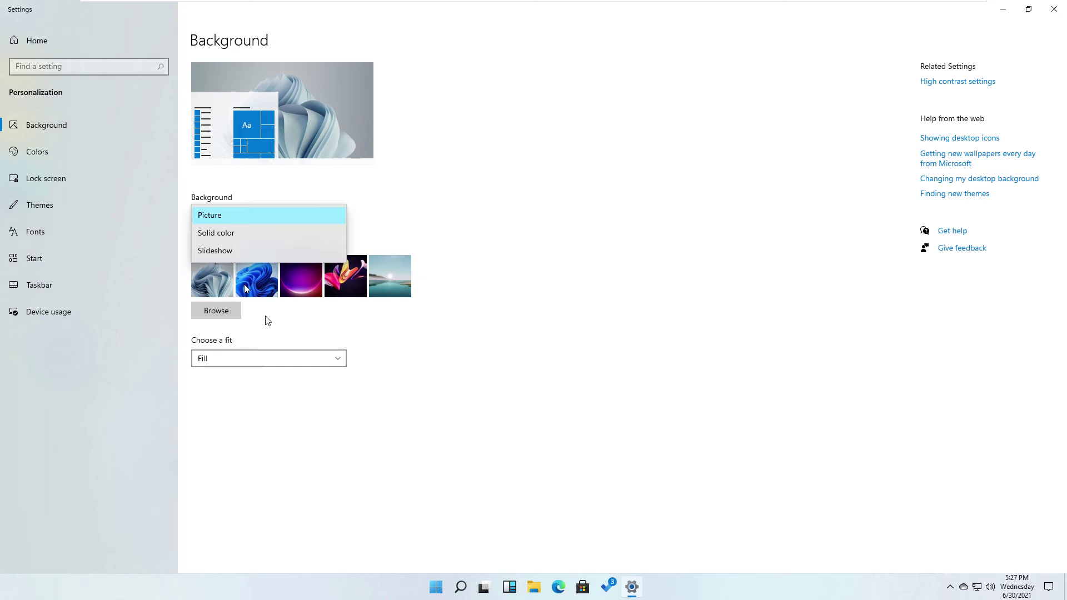
left_click(245, 287)
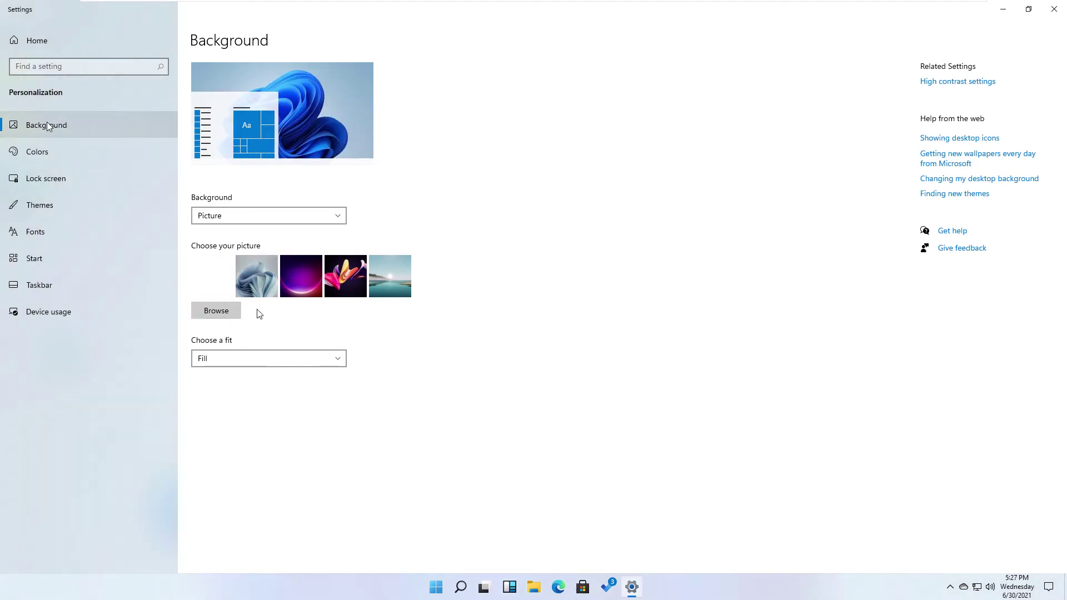
- Set the Windows color mode to Dark in the Colors personalization settings
left_click(68, 157)
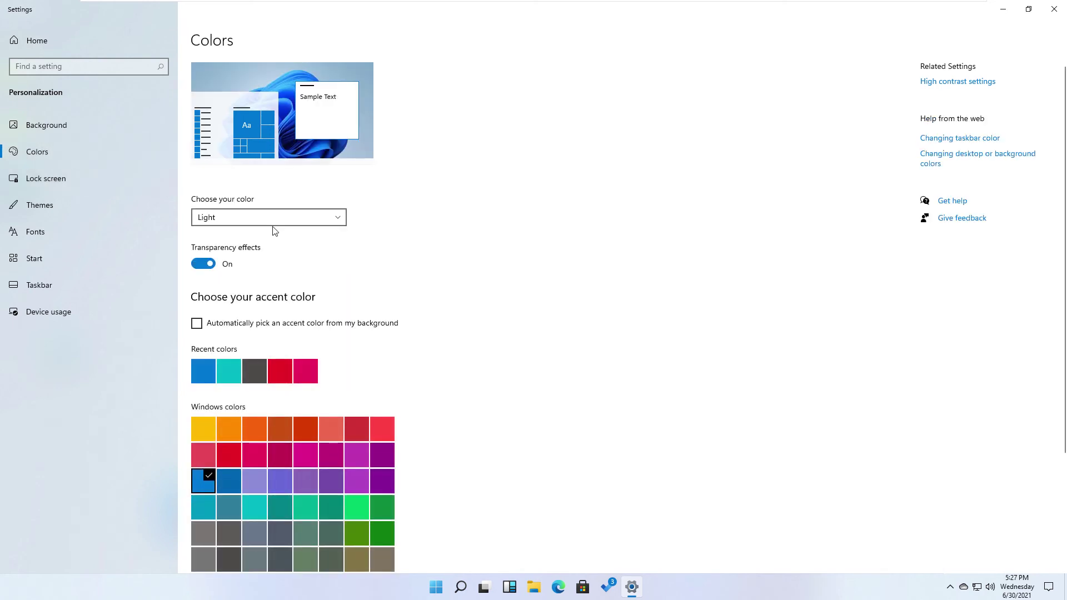
scroll(367, 267, "down", 2)
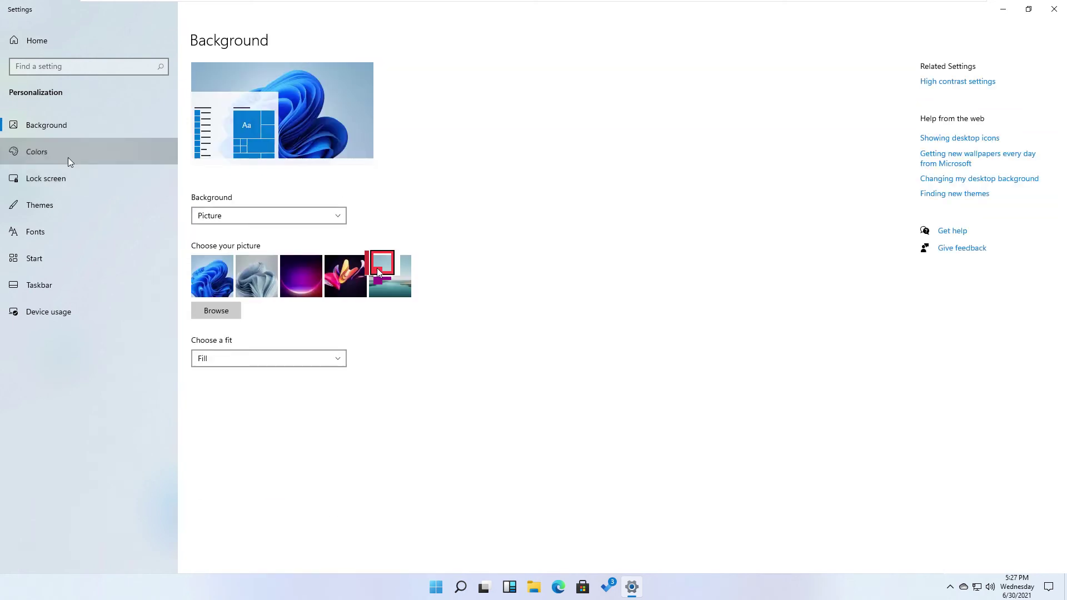
left_click(69, 159)
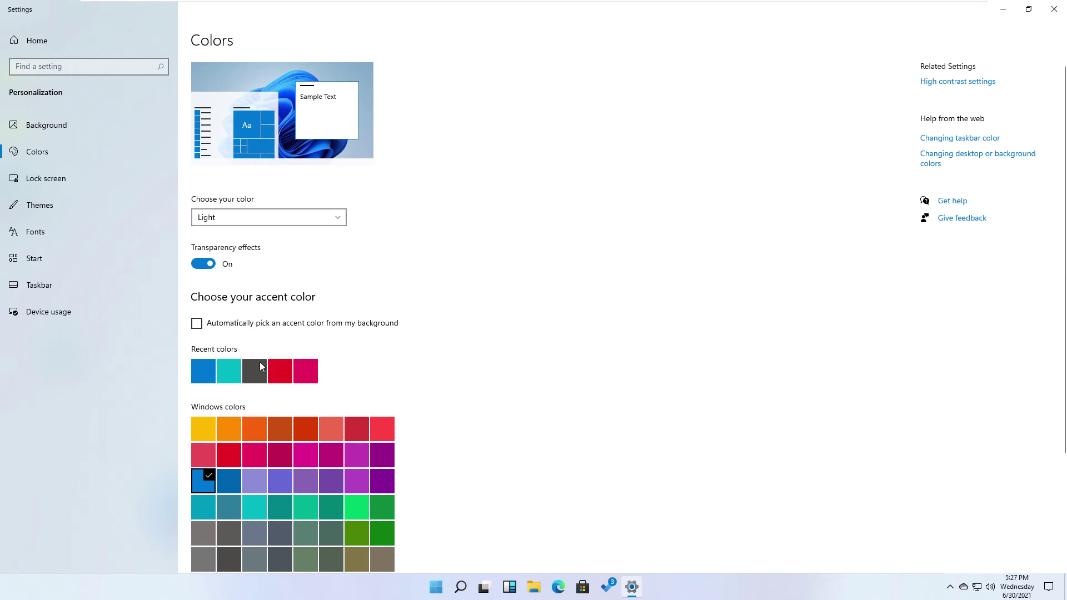
left_click(262, 217)
left_click(261, 217)
left_click(265, 217)
left_click(264, 235)
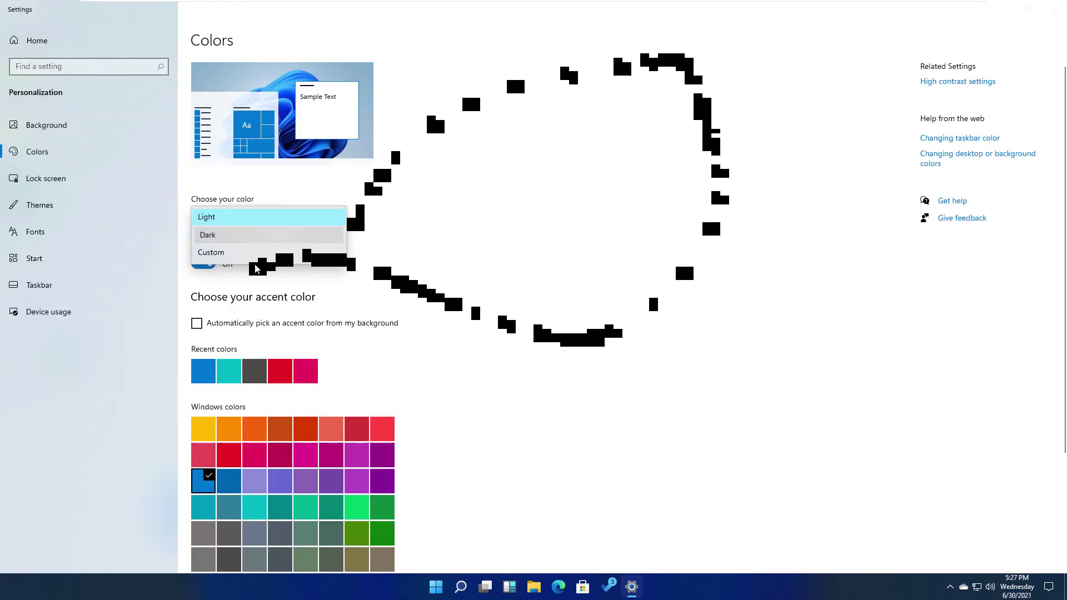
key("Return")
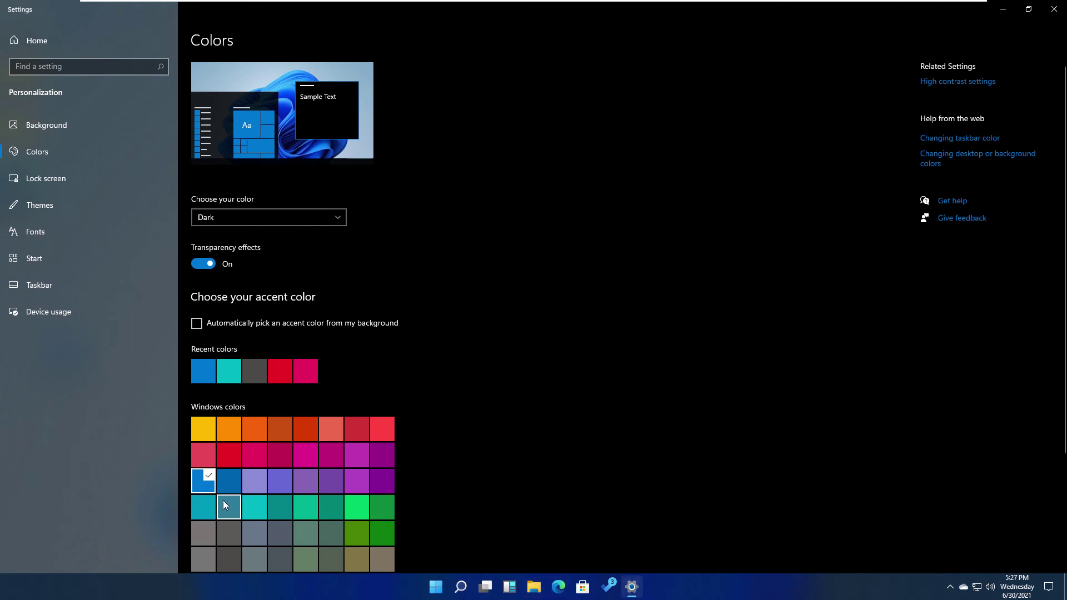
- Open File Explorer to view it in the dark theme, and return to Settings
left_click(543, 587)
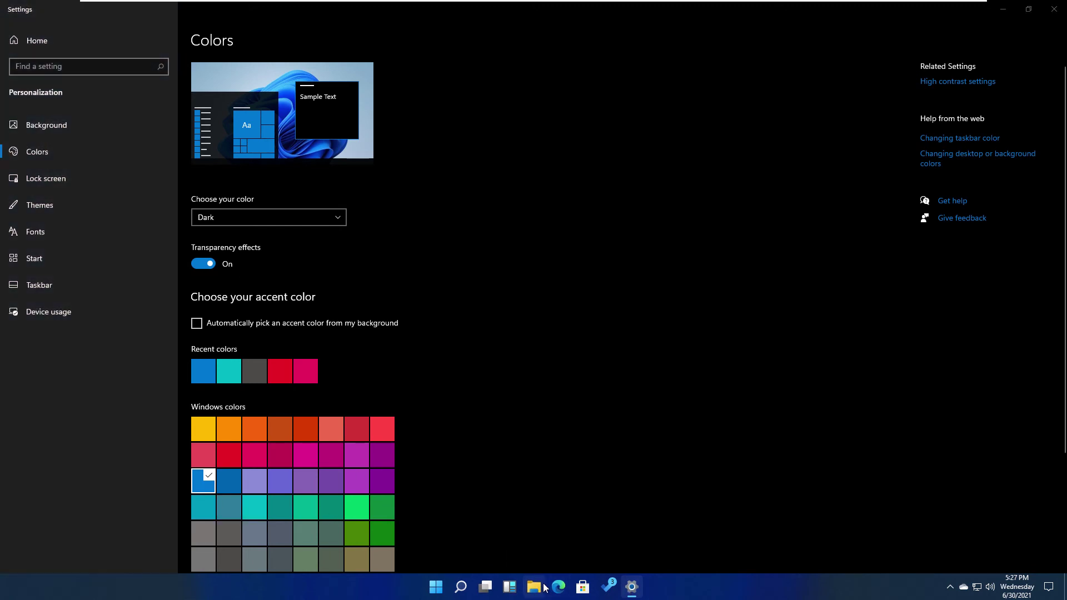
key("alt+Tab")
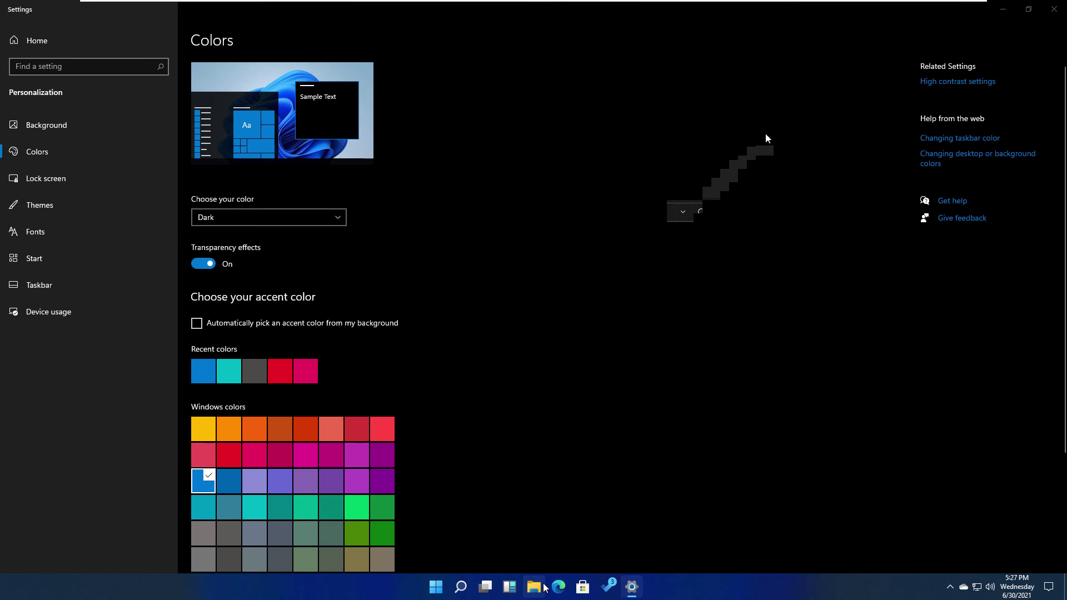
left_click(544, 587)
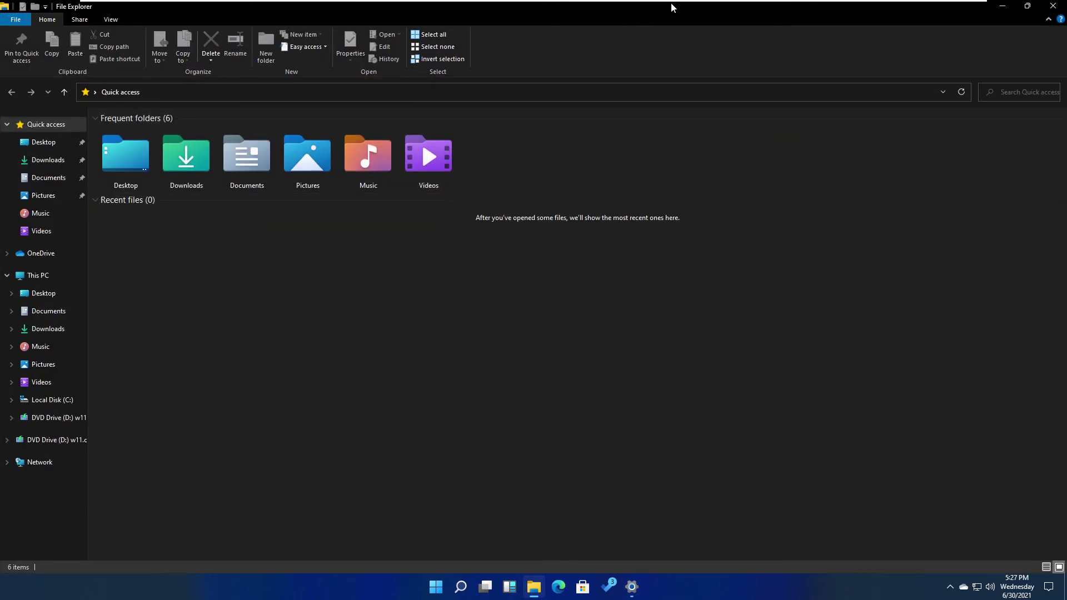
left_click(632, 587)
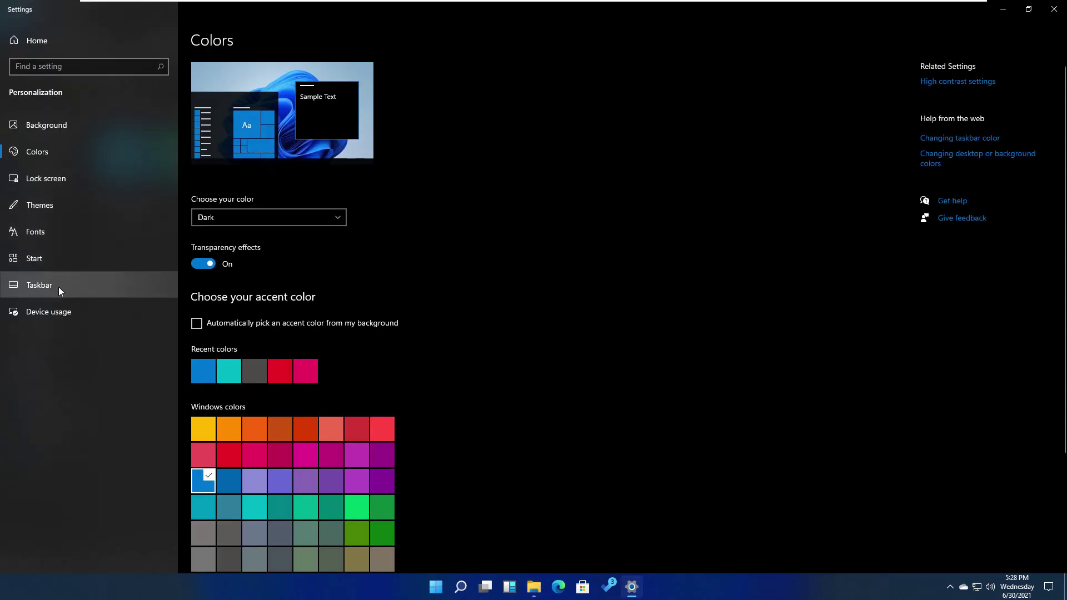
- Set the taskbar alignment to Left in the Taskbar personalization settings
left_click(95, 276)
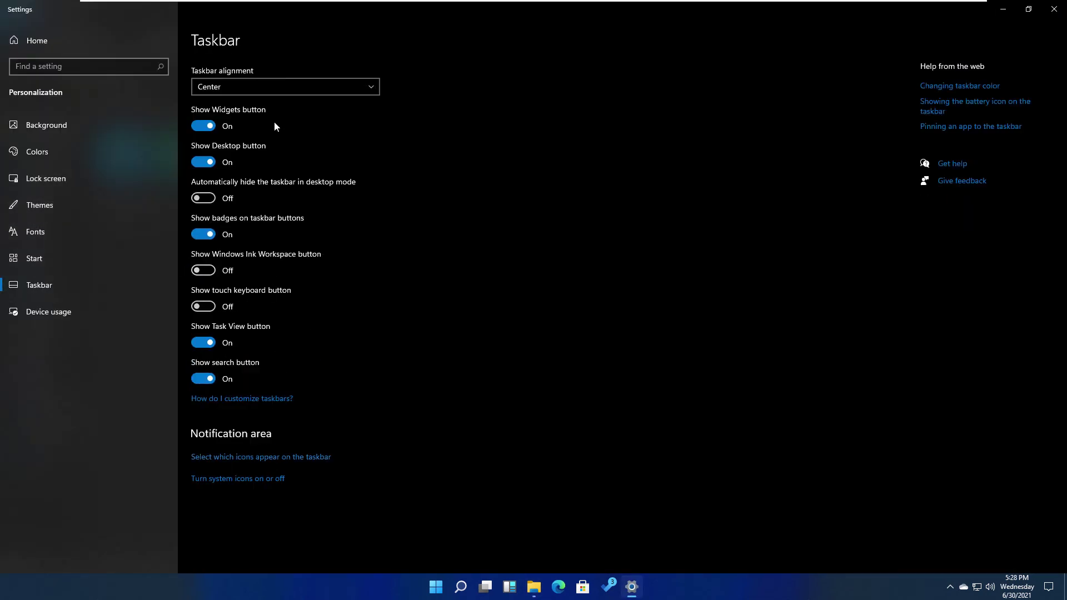
left_click(275, 89)
left_click(228, 74)
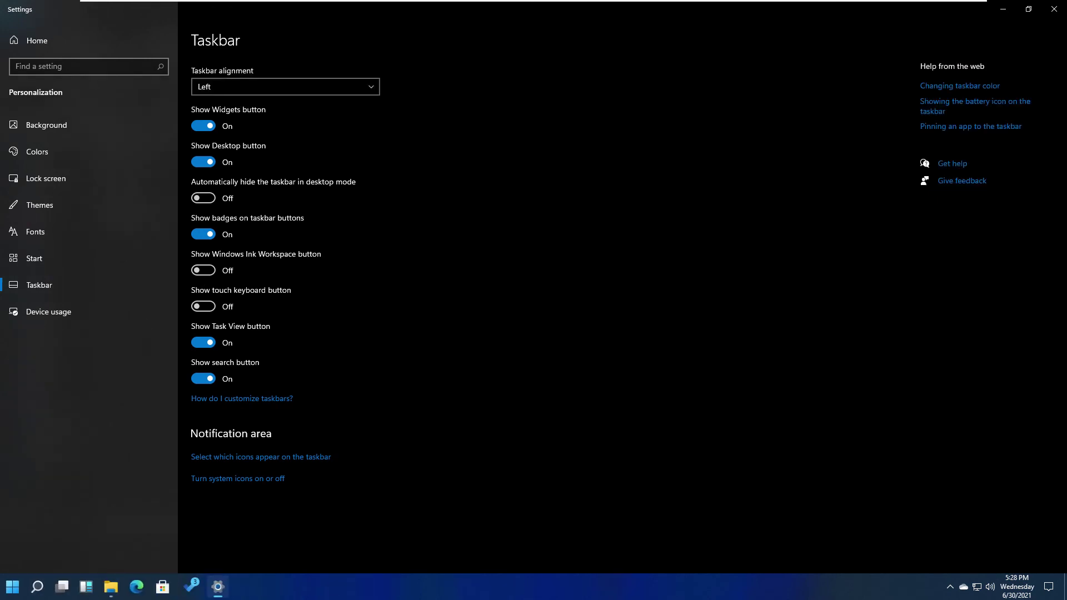
- Set the taskbar alignment back to Center and close the open windows to return to the desktop
left_click(302, 88)
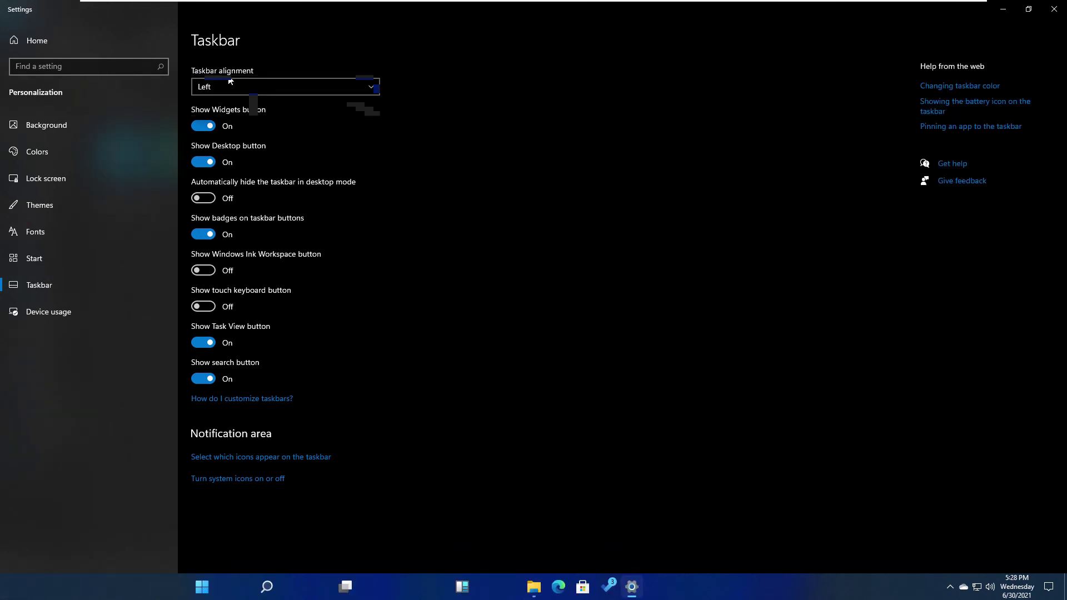
left_click(302, 105)
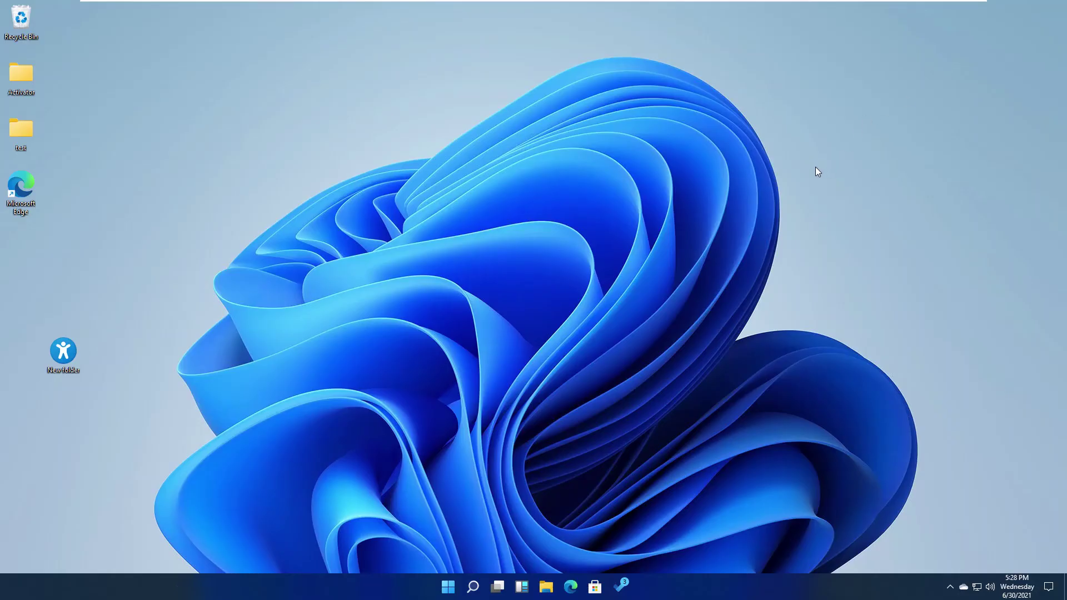
key("super+e")
key("alt+F4")
- Search for "windows 11 requirements" in Microsoft Edge and open the docs.microsoft.com article at its hardware requirements
left_click(572, 587)
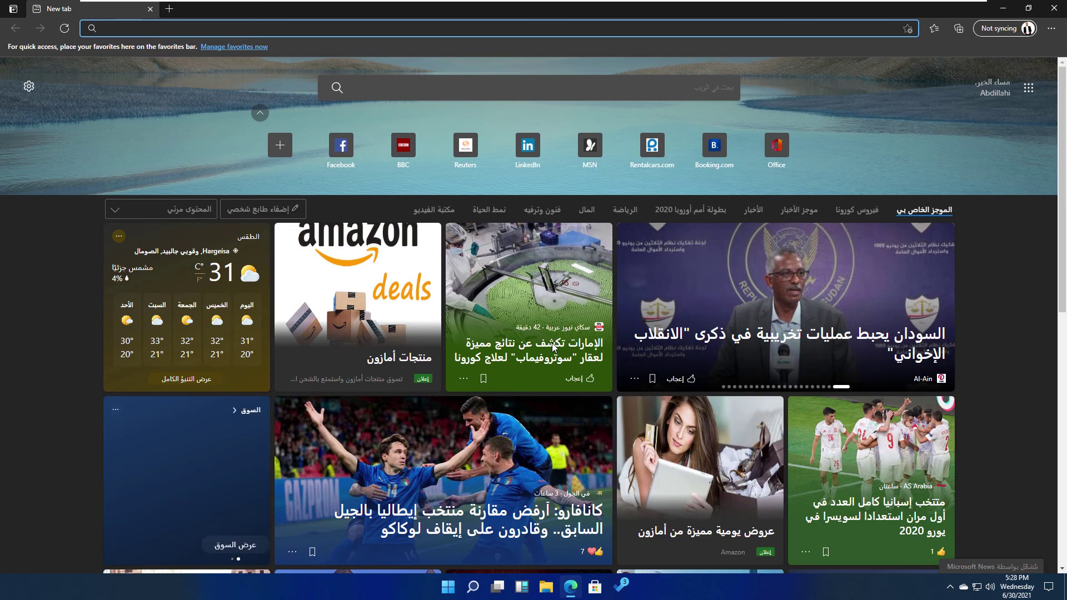
type("wi")
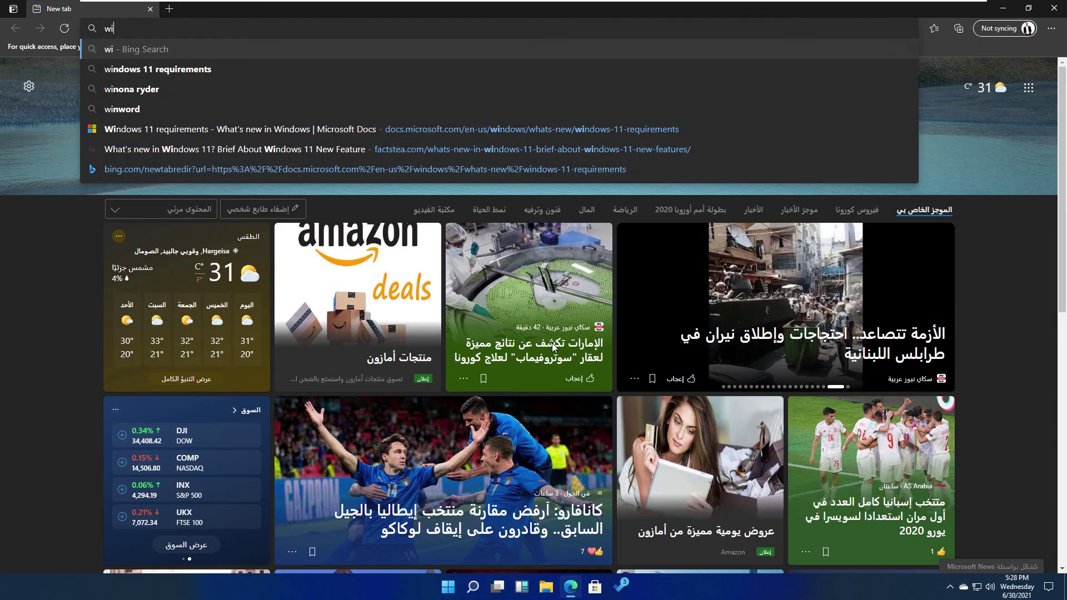
key("Down")
key("Return")
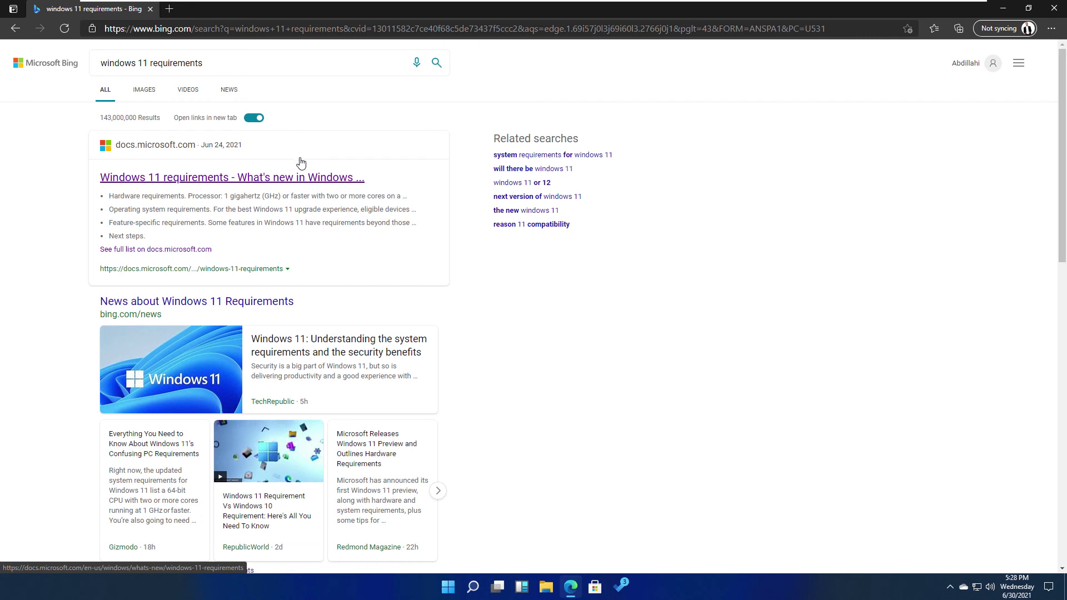
left_click(262, 179)
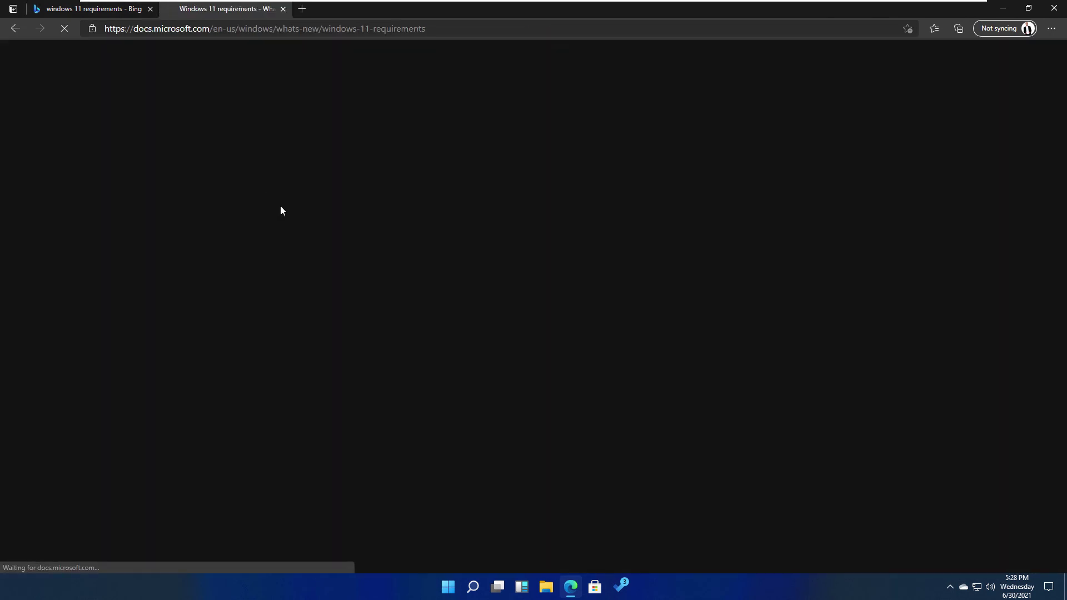
scroll(389, 278, "down", 1)
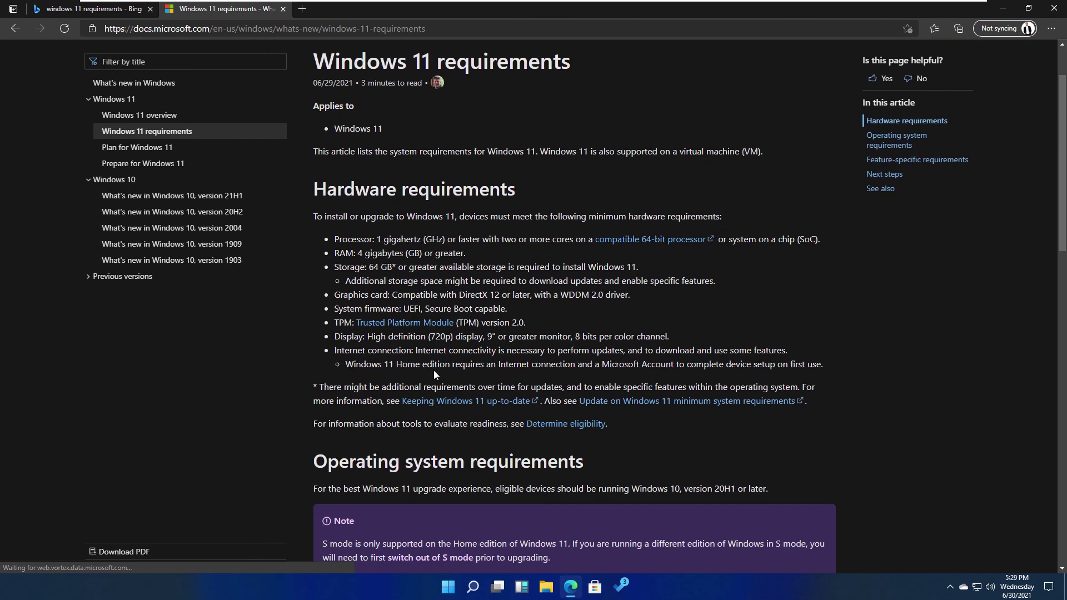
- Examine the processor entry under Hardware requirements, highlighting its clock speed and core count wording
left_click_drag(377, 239, 429, 234)
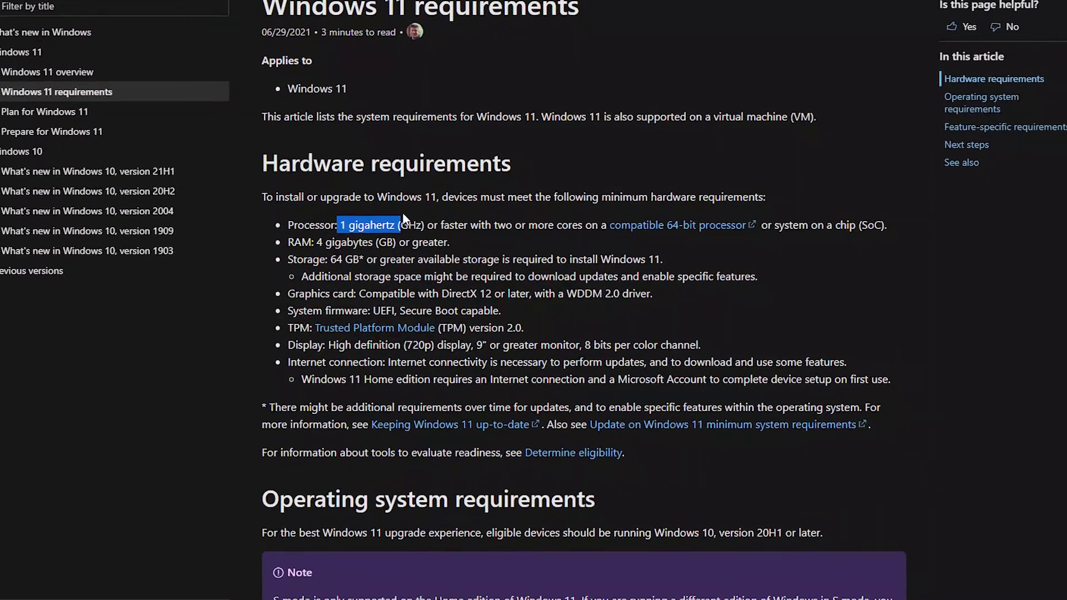
left_click(404, 219)
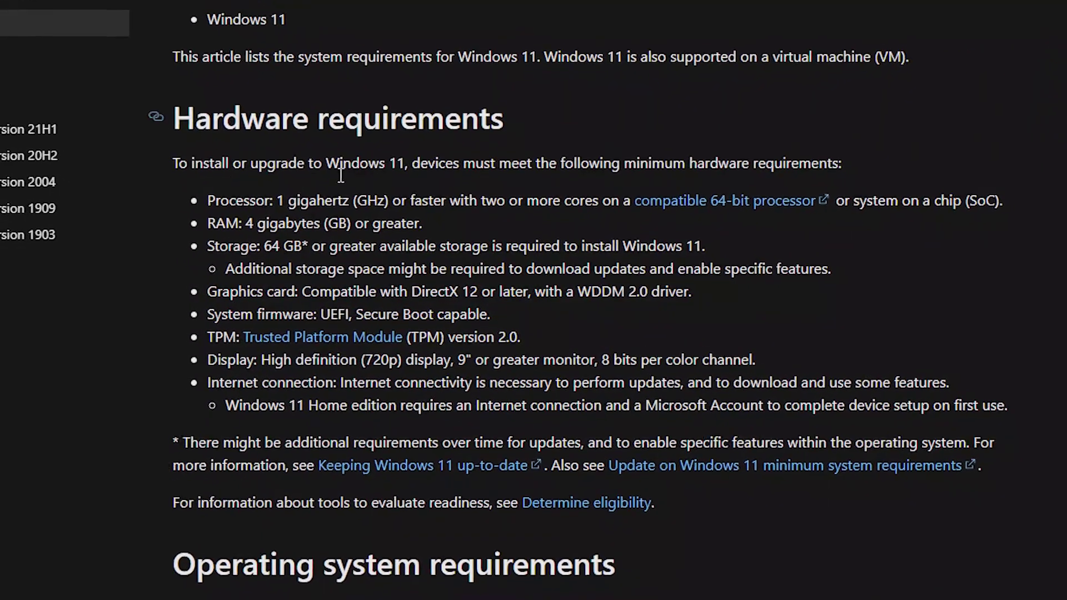
left_click_drag(215, 189, 439, 188)
left_click(371, 193)
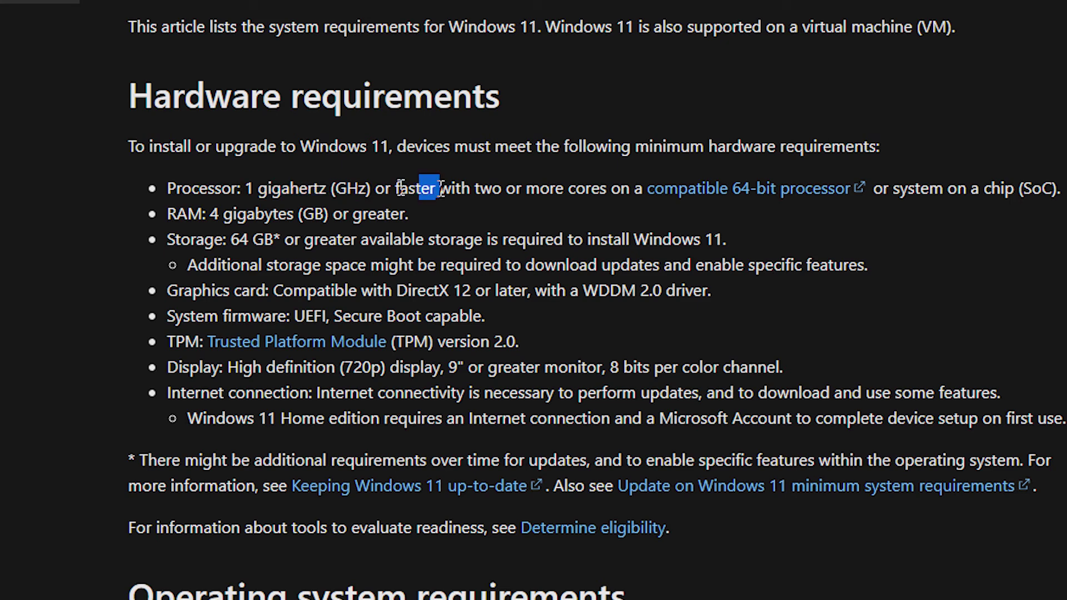
double_click(417, 189)
left_click(381, 192)
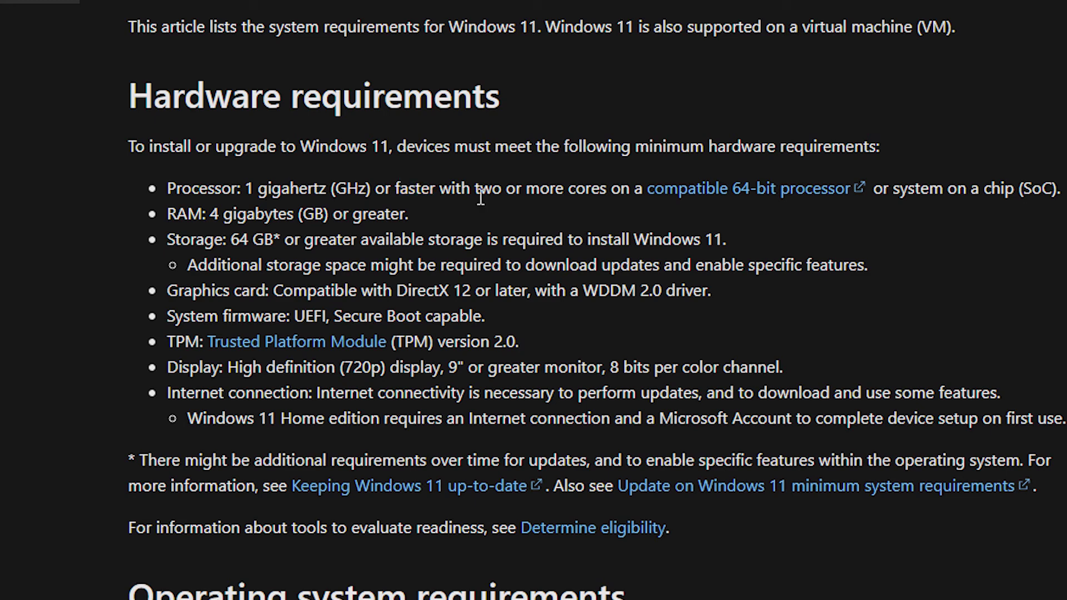
left_click_drag(480, 192, 575, 191)
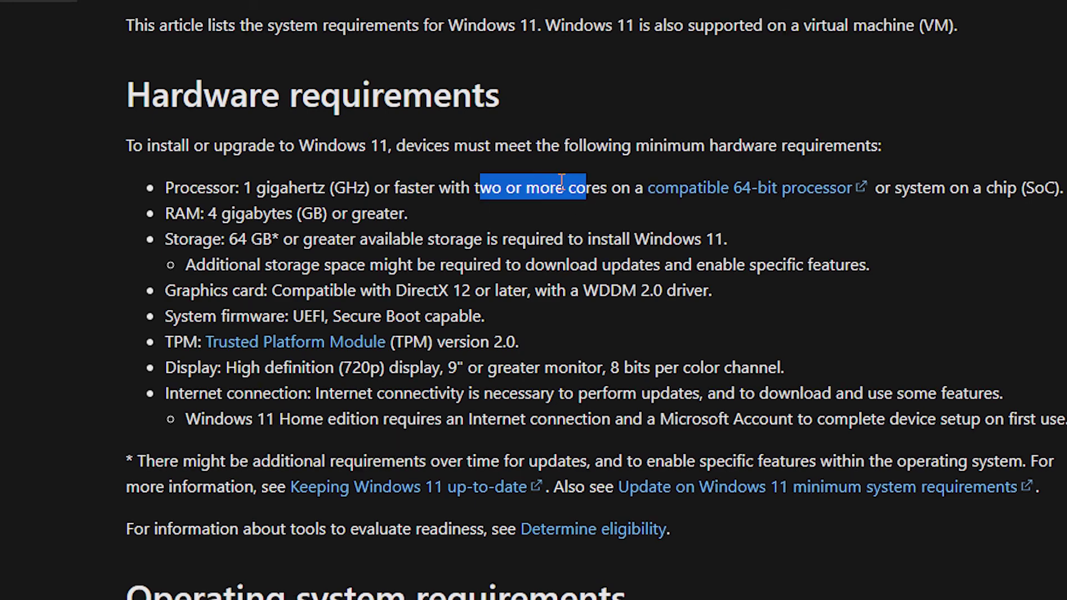
left_click(774, 192)
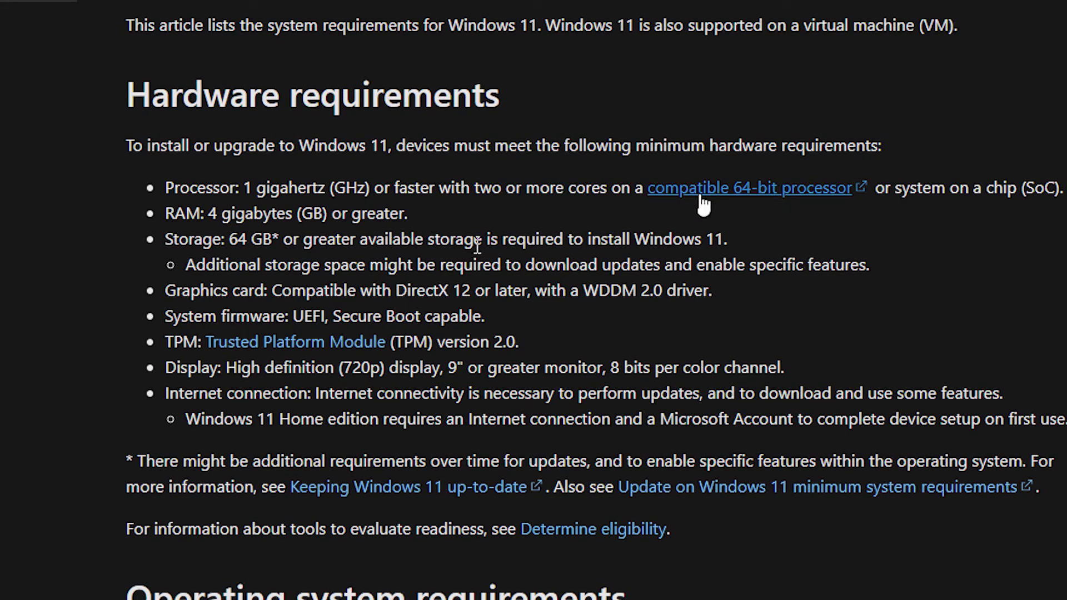